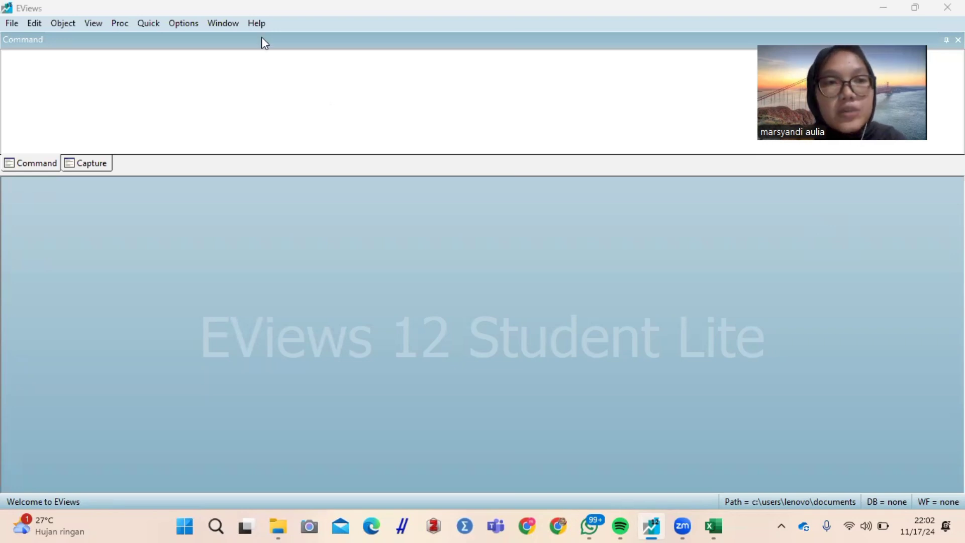
- Start a new workfile and set its structure type to Balanced Panel
left_click(11, 24)
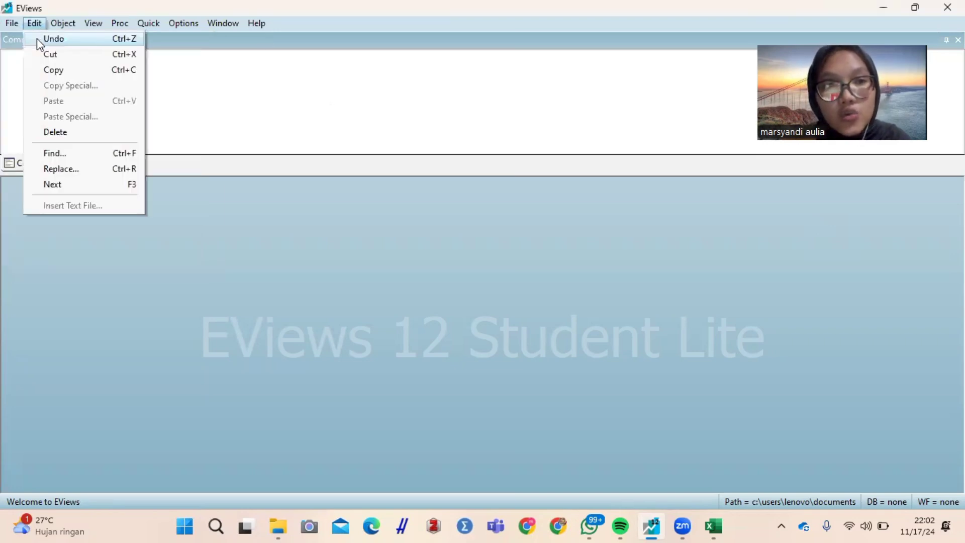
mouse_move(28, 42)
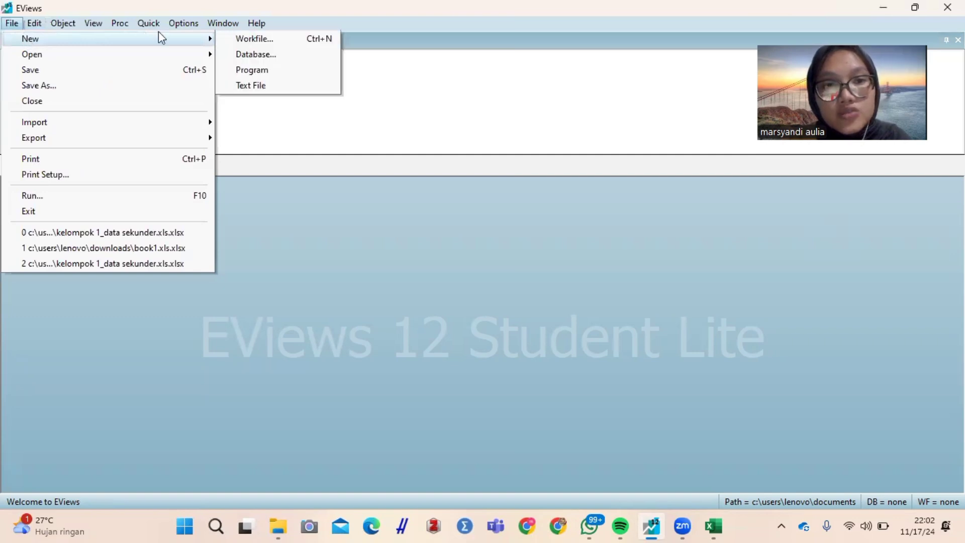
left_click(229, 40)
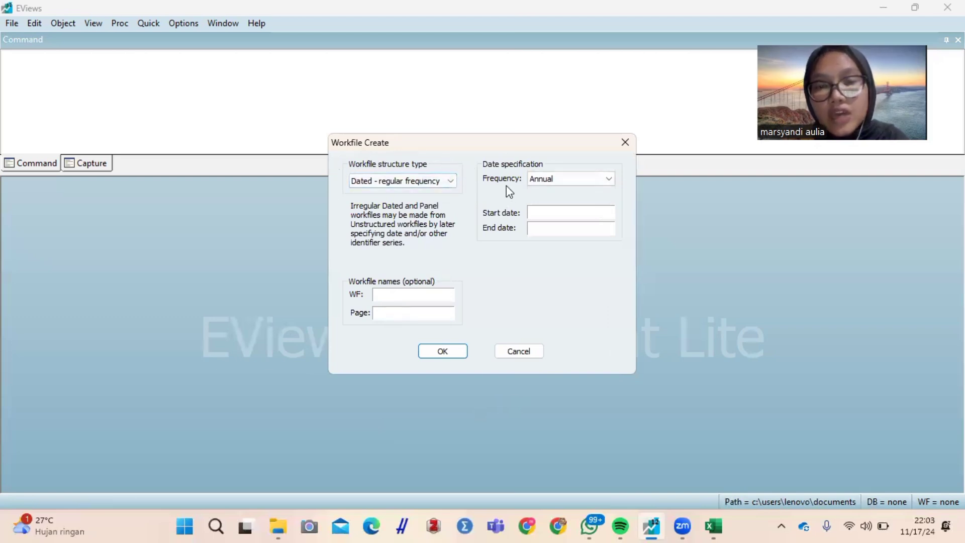
left_click(381, 182)
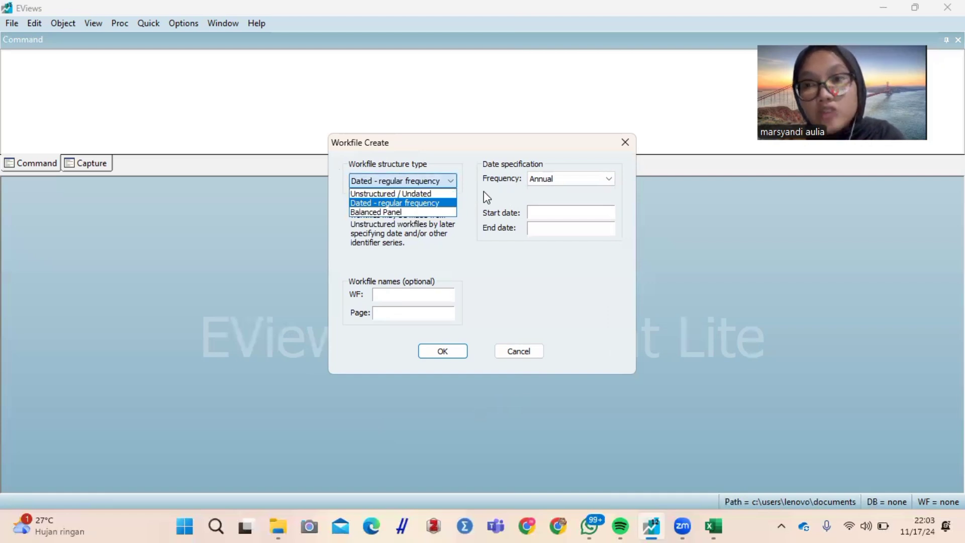
left_click(414, 212)
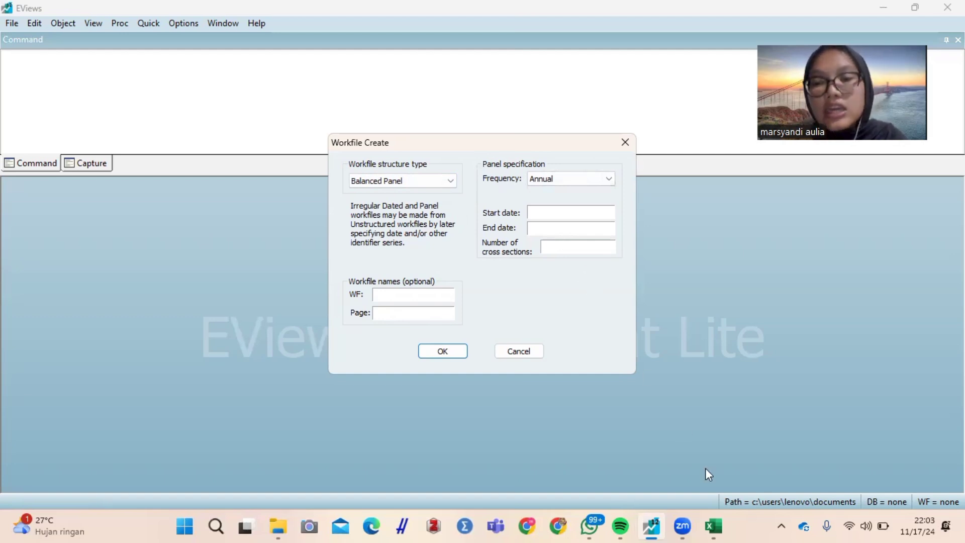
- Switch to the data eviews.xls workbook in Excel and check the first and last year of the IBM rows in the Tahun column
mouse_move(714, 523)
left_click(708, 427)
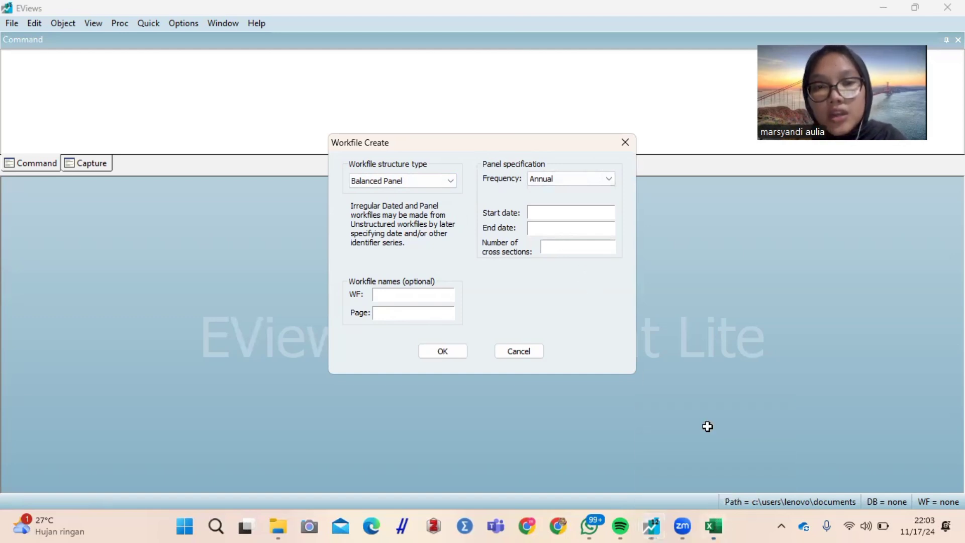
left_click(86, 191)
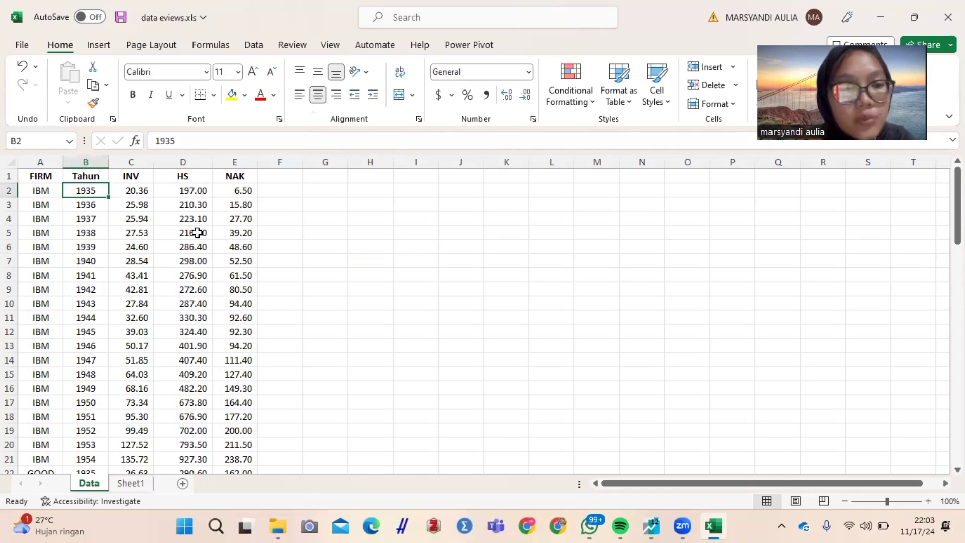
left_click(98, 426)
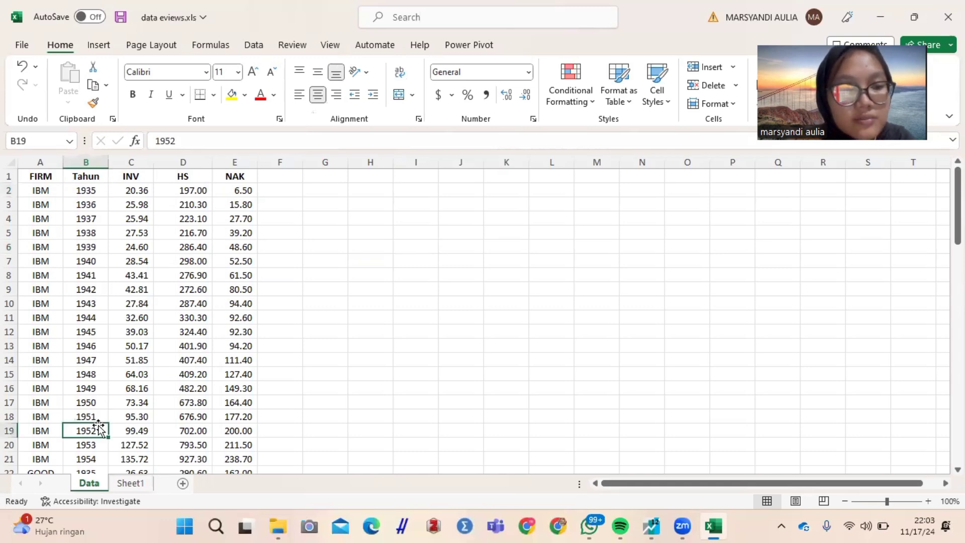
key("Down")
key("Down")
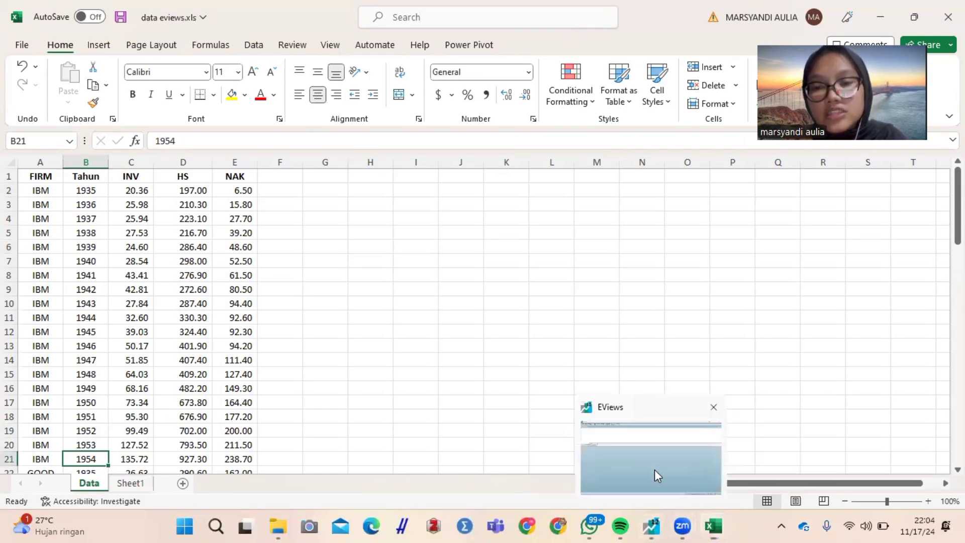
- Back in EViews, set the panel's start date to 1935 and end date to 1954
left_click(655, 470)
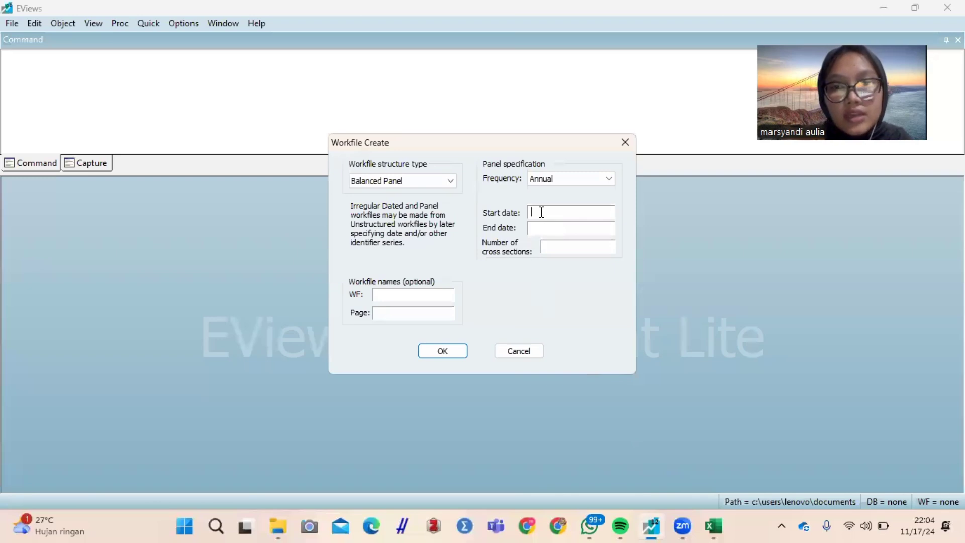
type("1935")
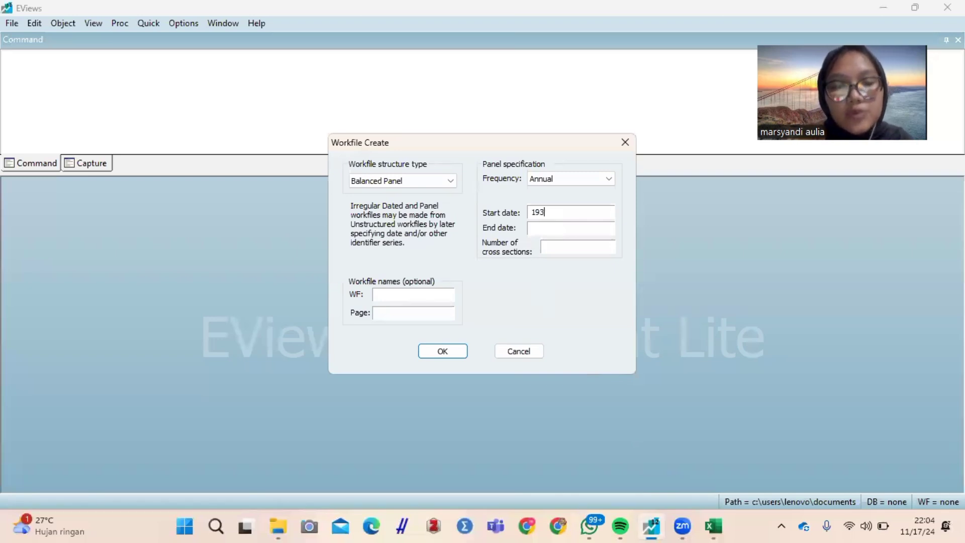
left_click(538, 227)
type("1")
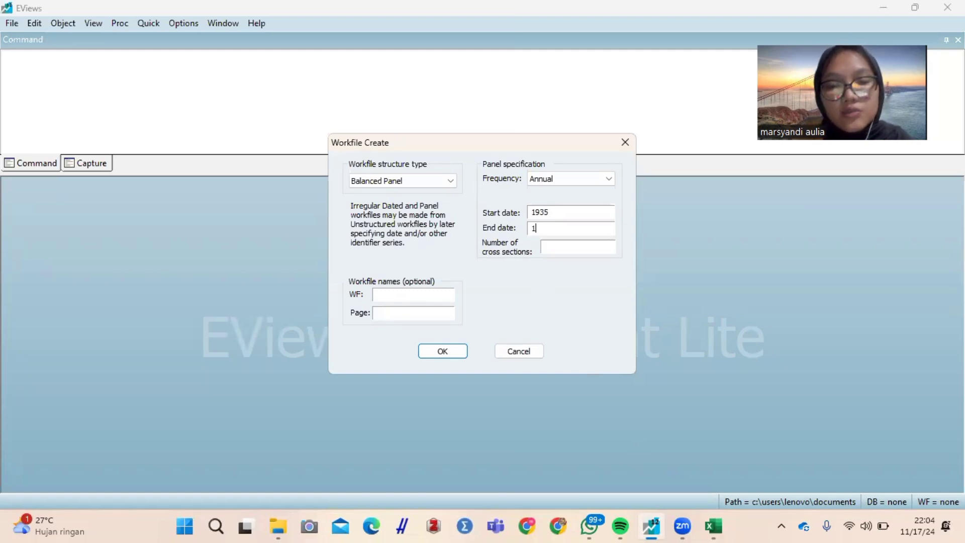
type("954")
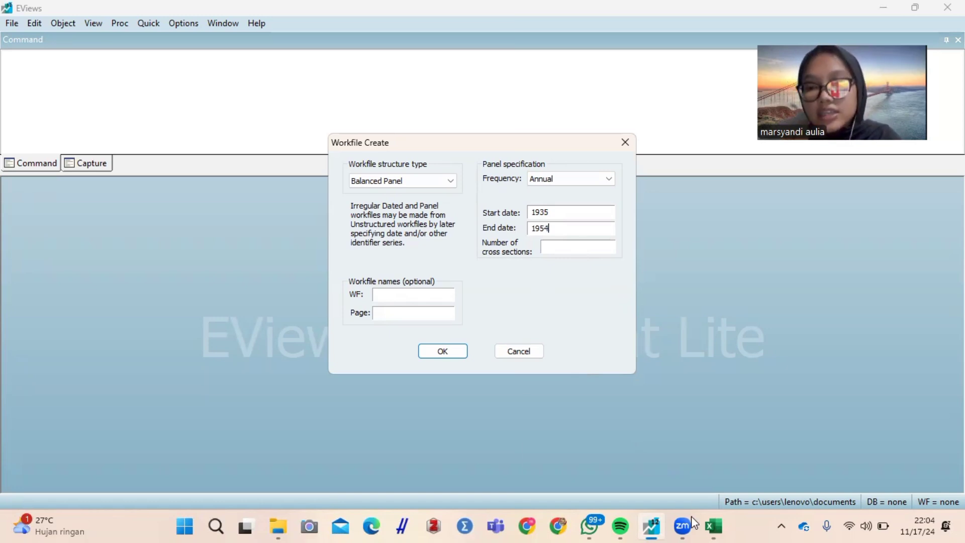
- Switch to the Excel data and go through the FIRM column to see how many different firms it contains
mouse_move(714, 526)
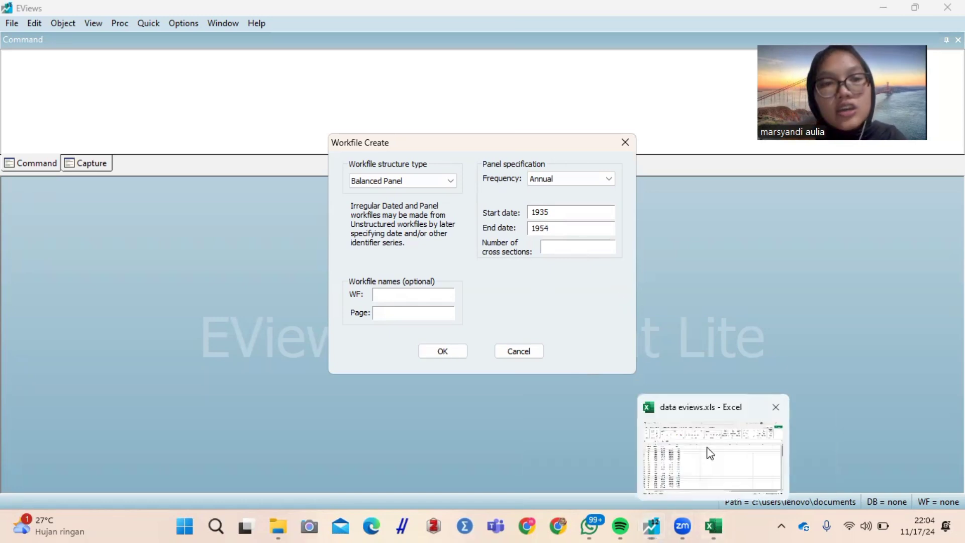
left_click(708, 450)
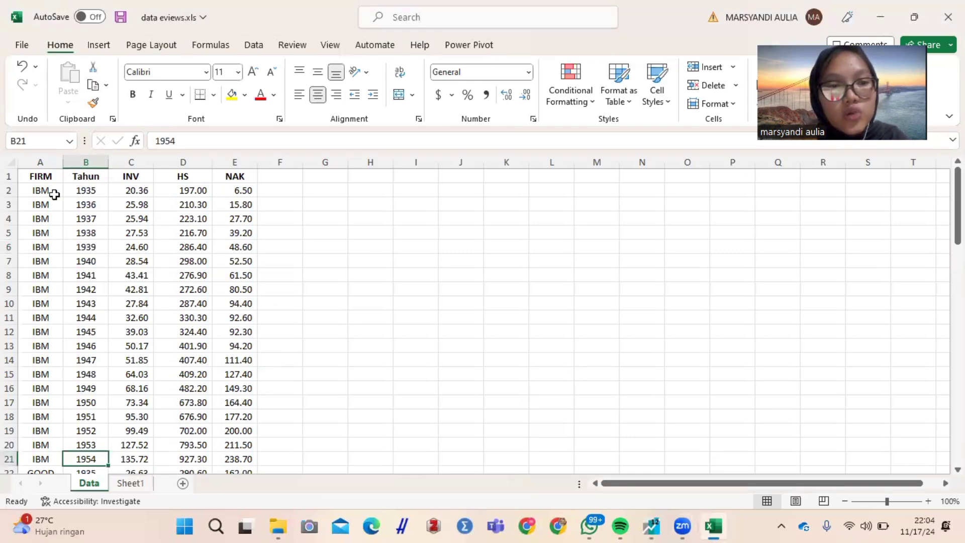
left_click(52, 289)
key("Down")
key("Down")
key("Down")
key("Down")
key("Down")
key("Down")
key("Down")
key("Down")
key("Down")
key("Down")
key("Down")
key("Down")
key("Down")
key("Down")
key("Down")
key("Down")
key("Down")
key("Down")
key("Down")
key("Down")
key("Down")
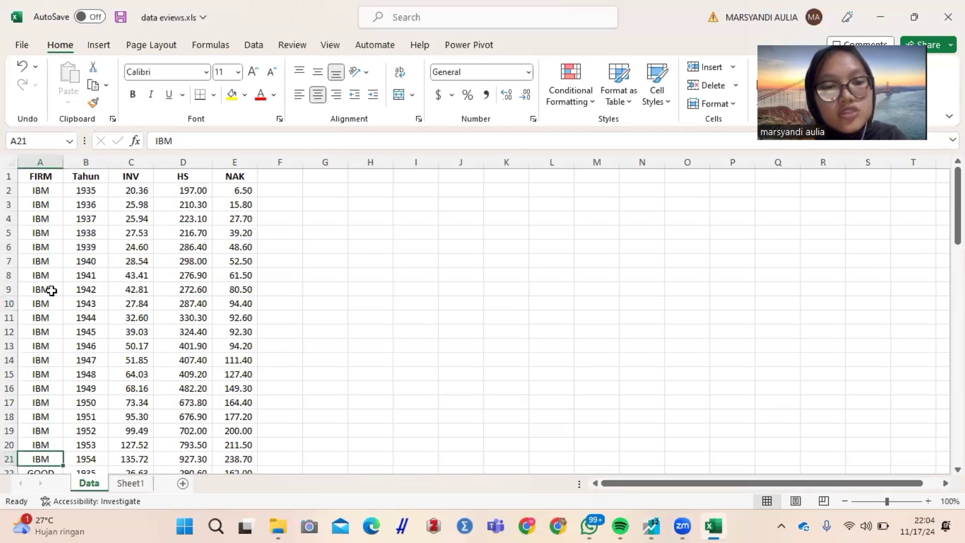
key("Down")
key("Down")
key("Down")
key("Down")
key("Down")
key("Down")
key("Down")
key("Down")
key("Down")
key("Down")
key("Down")
key("Down")
key("Down")
key("Down")
key("Down")
key("Down")
key("Down")
key("Down")
key("Down")
key("Down")
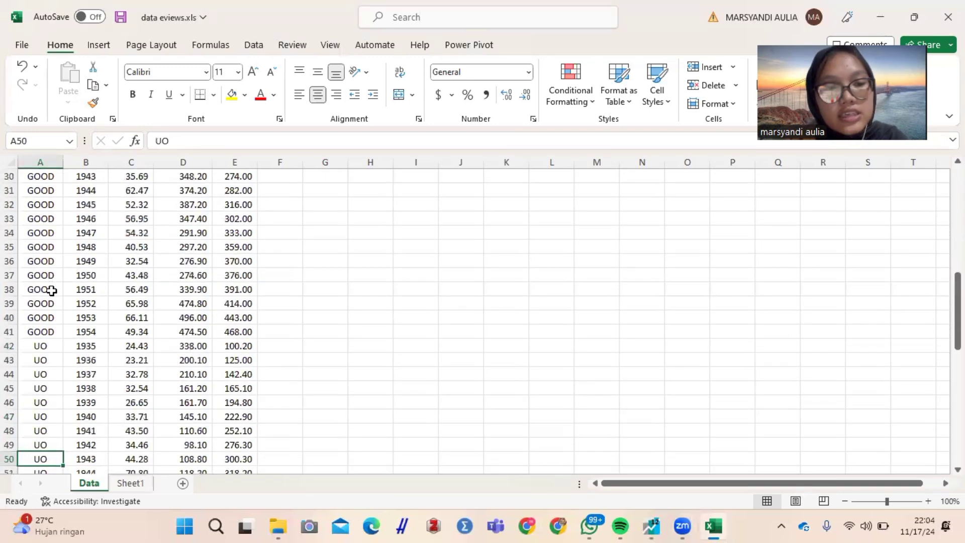
key("Down")
key("Down")
key("Down")
key("Down")
key("Down")
key("Down")
key("Down")
key("Down")
key("Down")
key("Down")
key("Down")
key("Down")
key("Down")
key("Down")
key("Down")
key("Down")
key("Down")
key("Down")
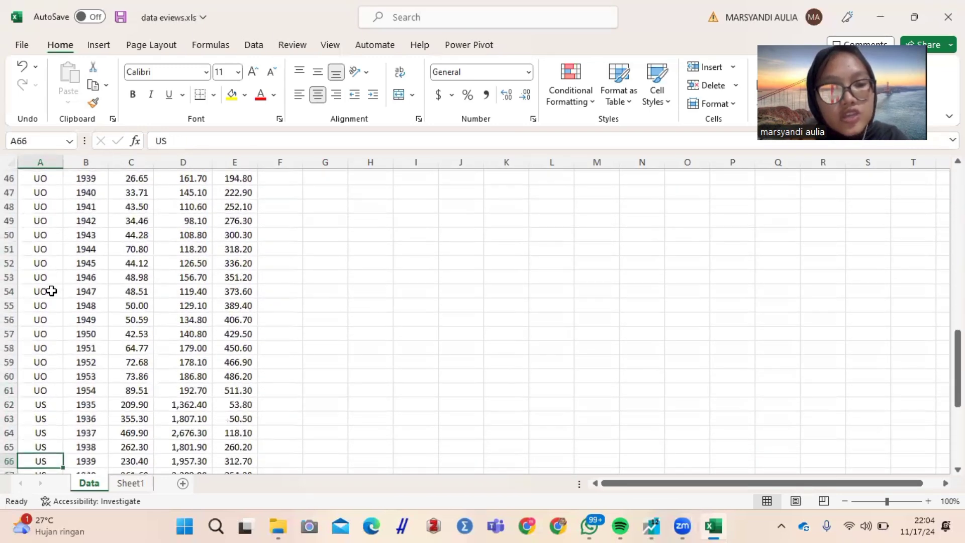
key("Up")
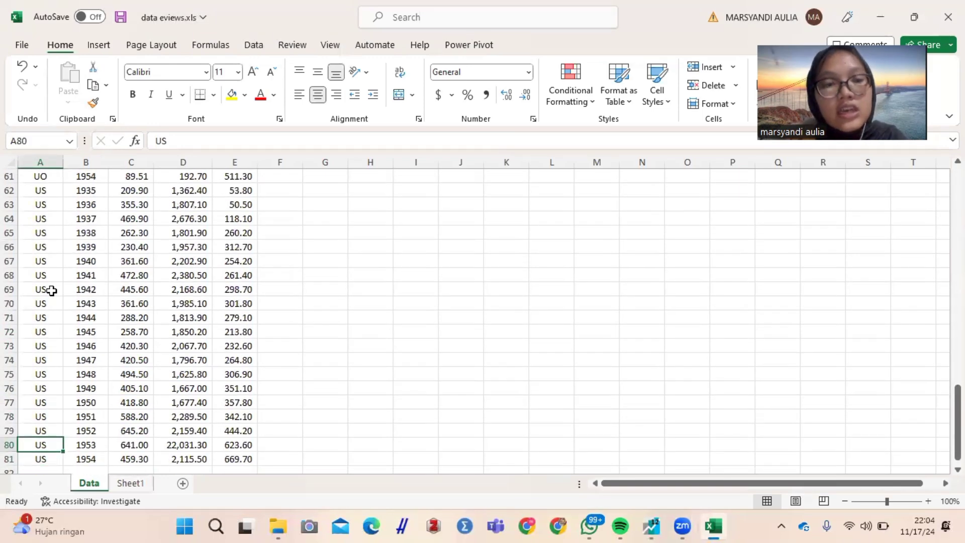
key("ctrl+Up")
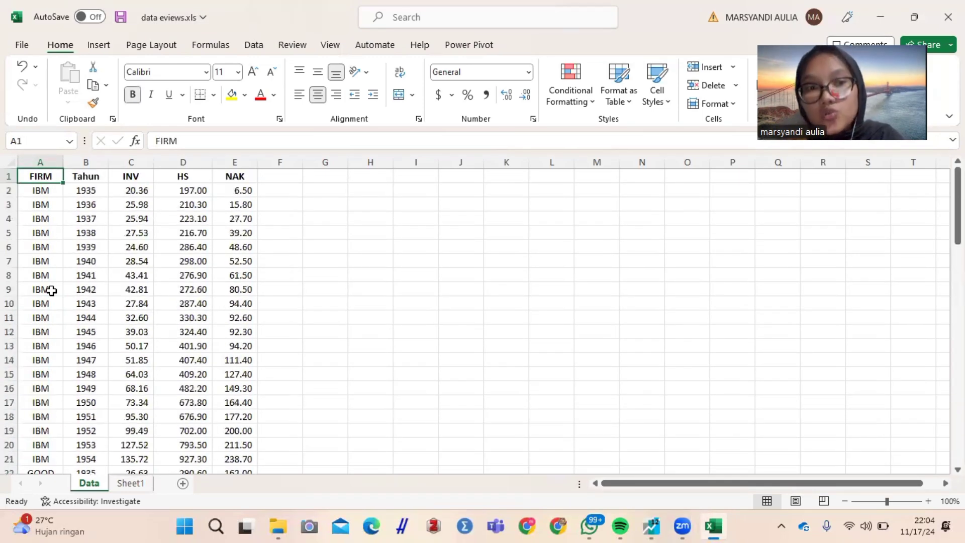
- Back in EViews, set the number of cross sections to 4 and create the workfile
mouse_move(652, 525)
left_click(653, 459)
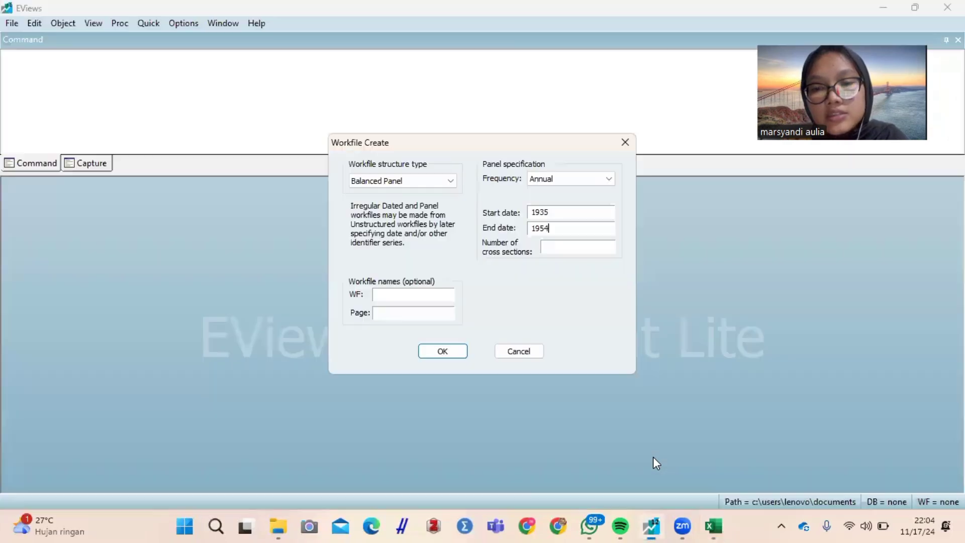
left_click(559, 247)
type("4")
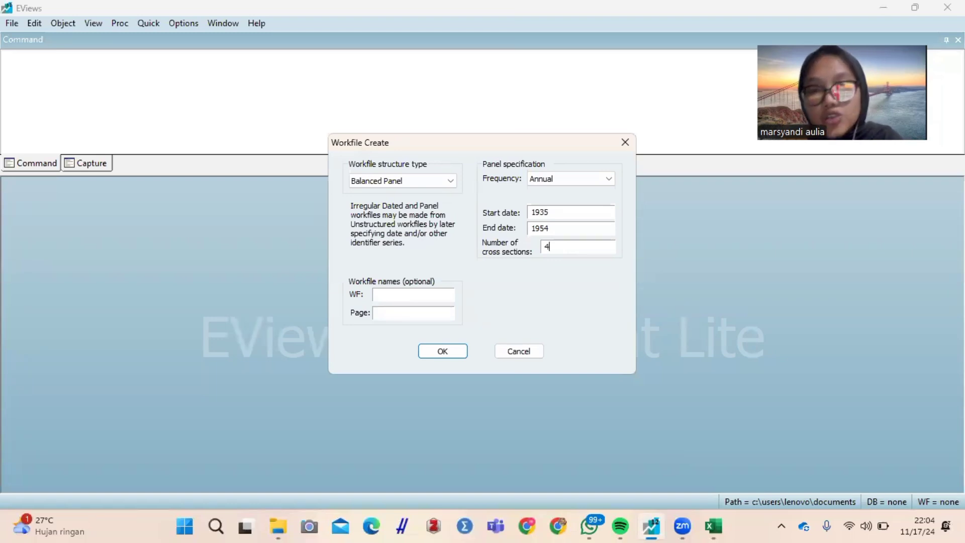
left_click(455, 348)
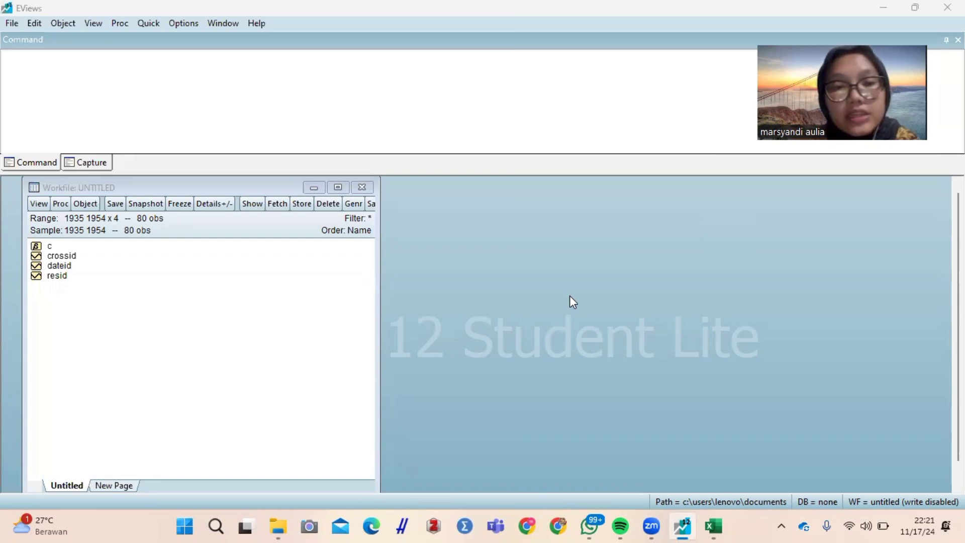
- Create a new Series object named INV in the workfile
left_click(62, 24)
left_click(74, 39)
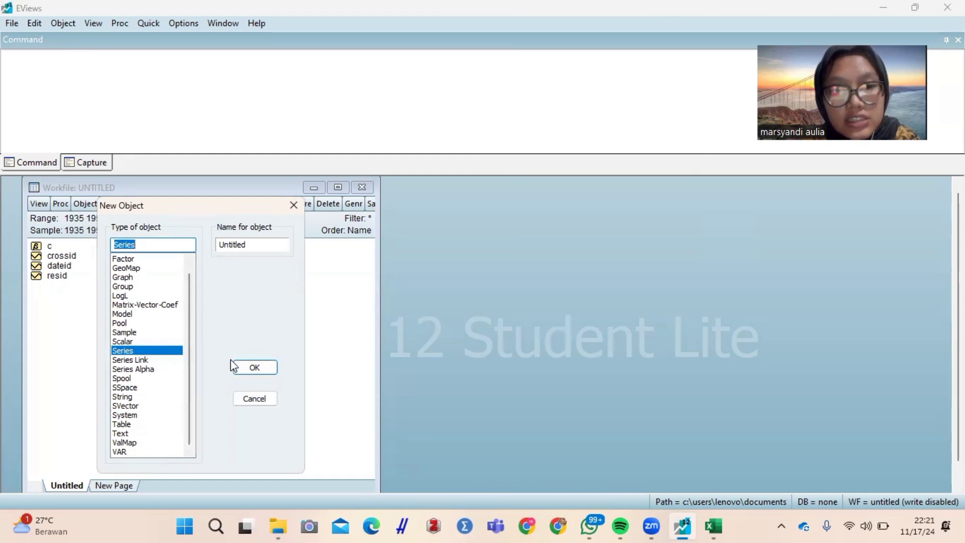
left_click_drag(254, 243, 219, 245)
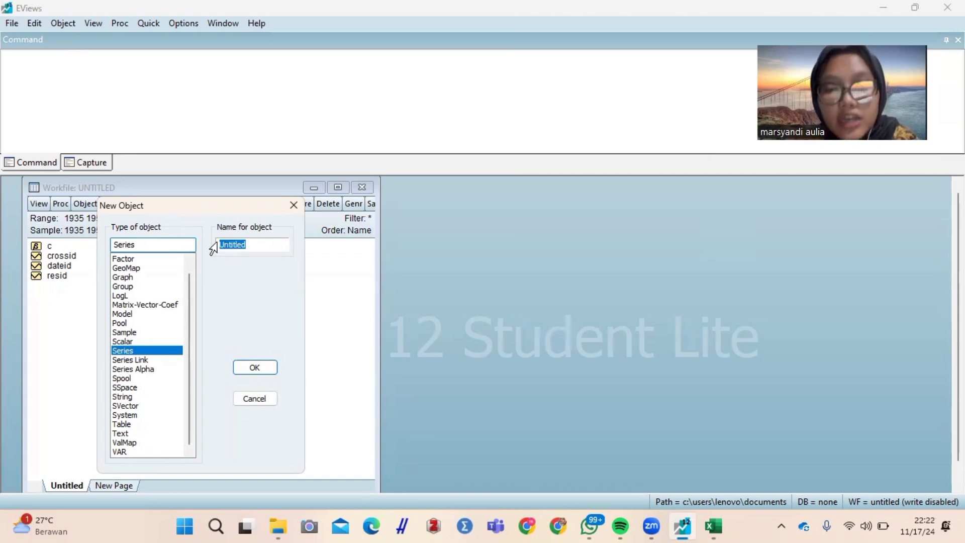
key("Caps_Lock")
type("IN")
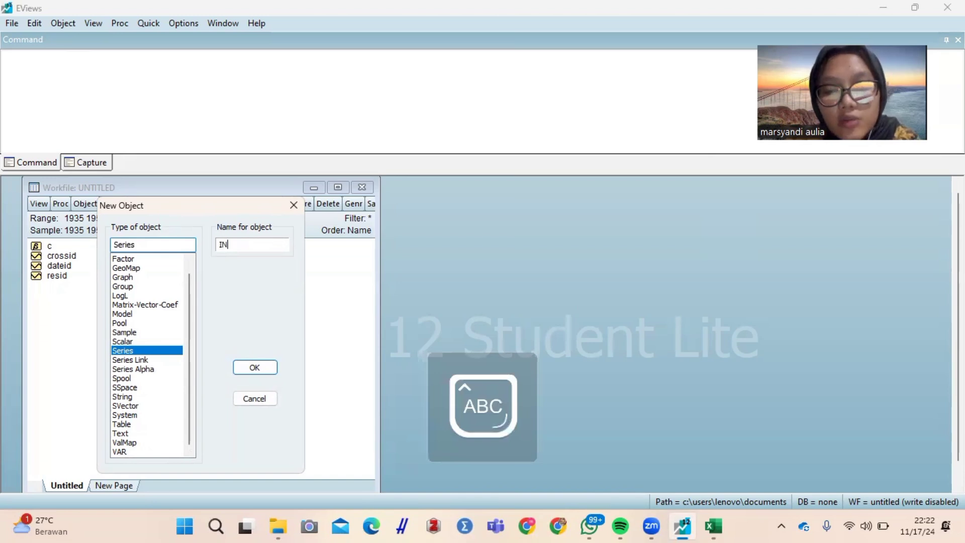
type("V")
key("Caps_Lock")
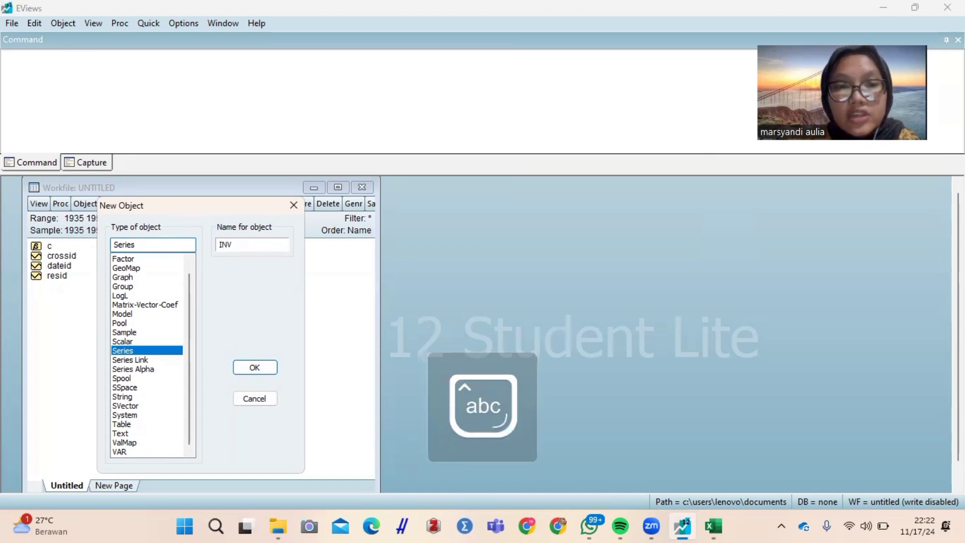
left_click(254, 369)
- Create a new Series object named HS in the workfile
left_click(68, 24)
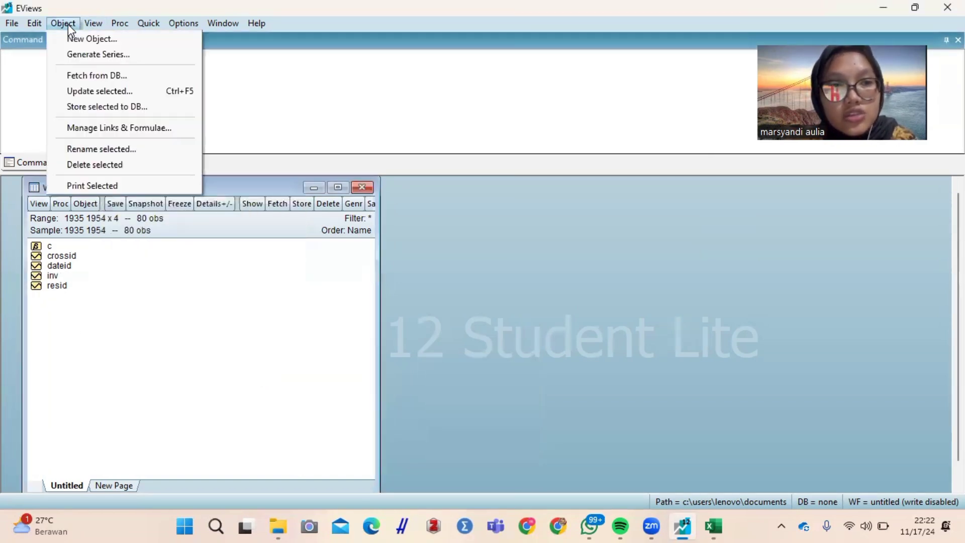
left_click(96, 43)
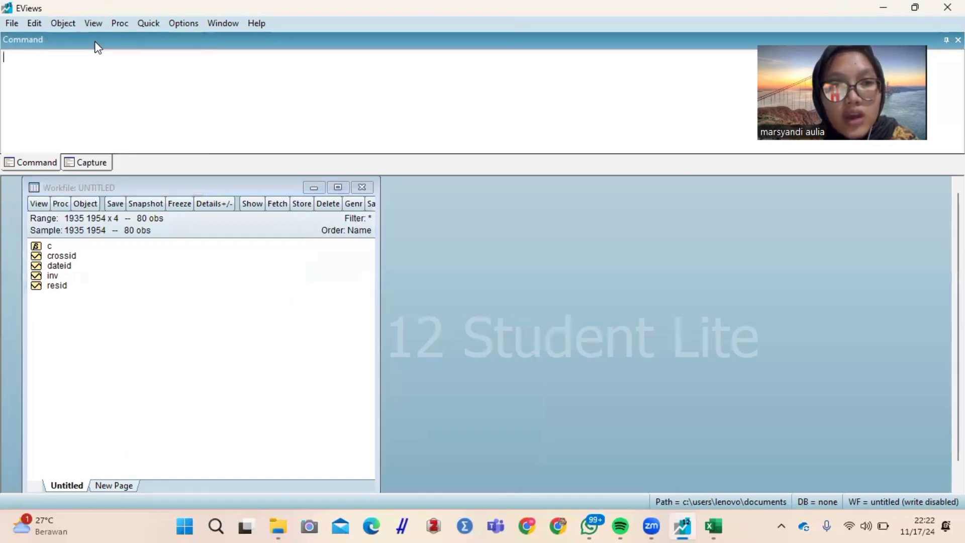
left_click(255, 245)
left_click_drag(255, 246, 217, 250)
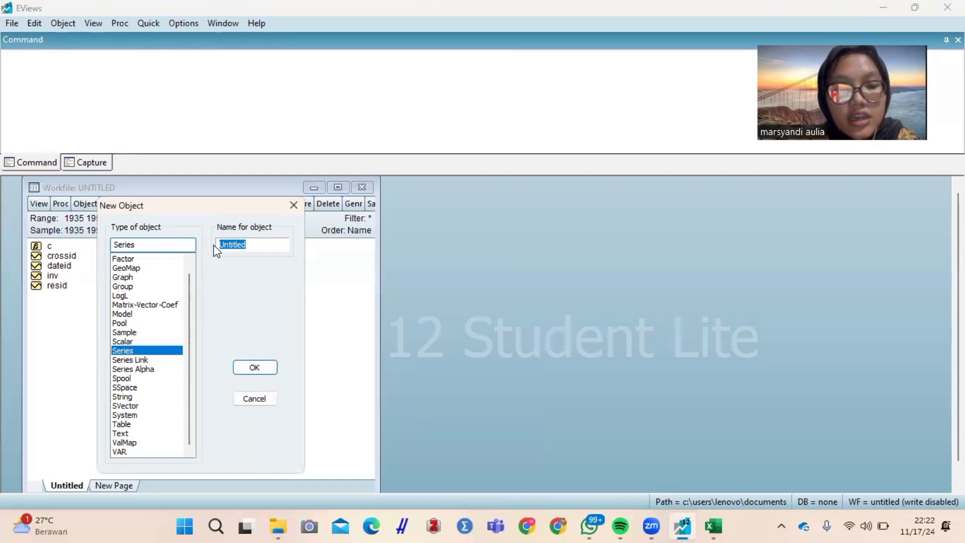
key("Caps_Lock")
type("HS")
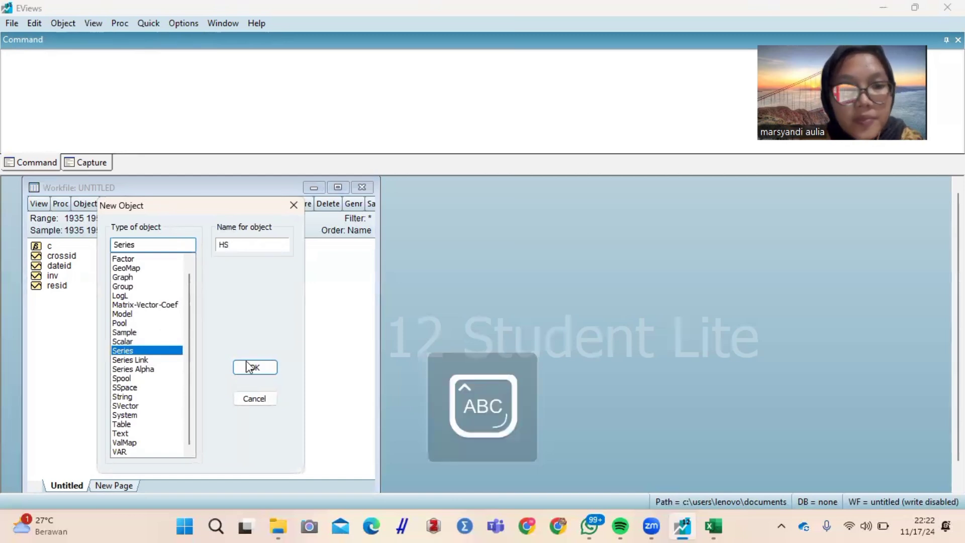
left_click(261, 367)
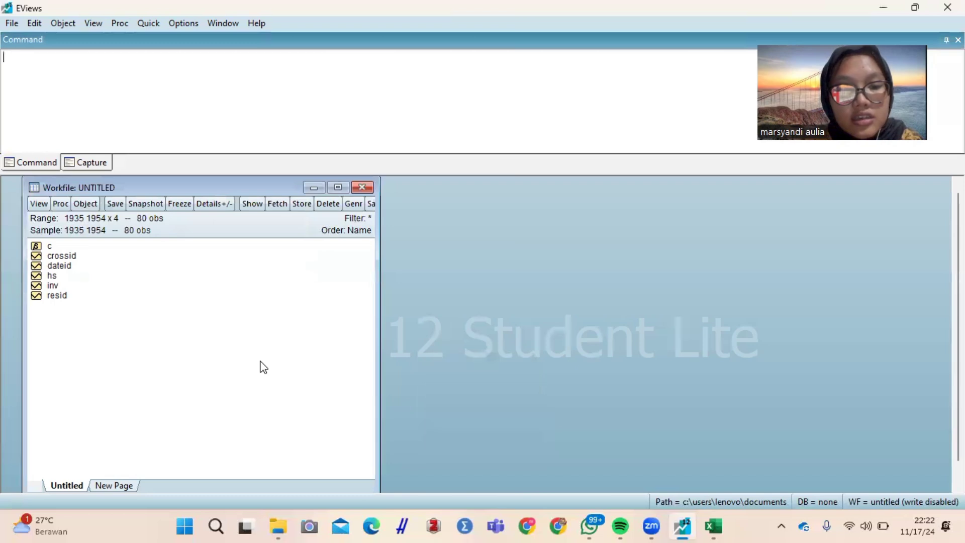
- Create a new Series object named NAK in the workfile
left_click(66, 24)
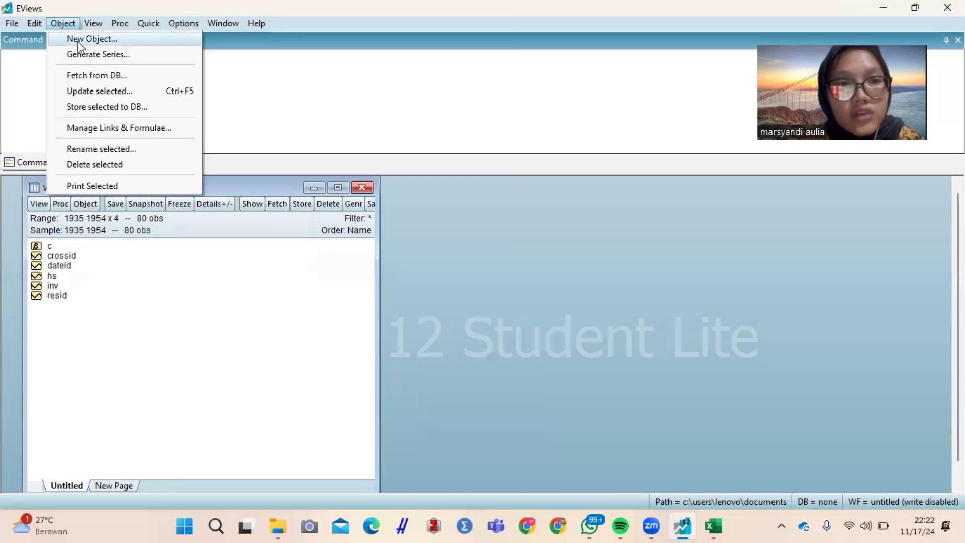
left_click(80, 38)
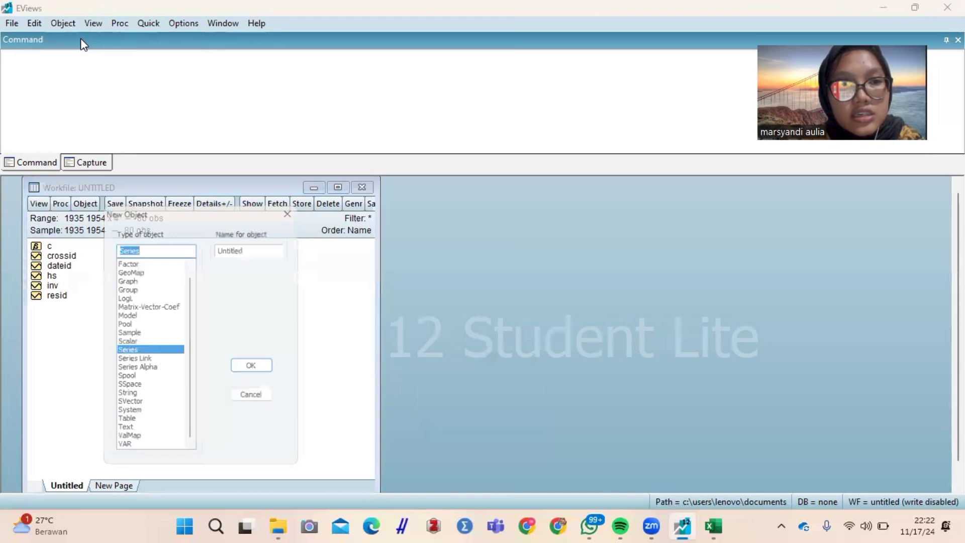
left_click(260, 246)
double_click(260, 245)
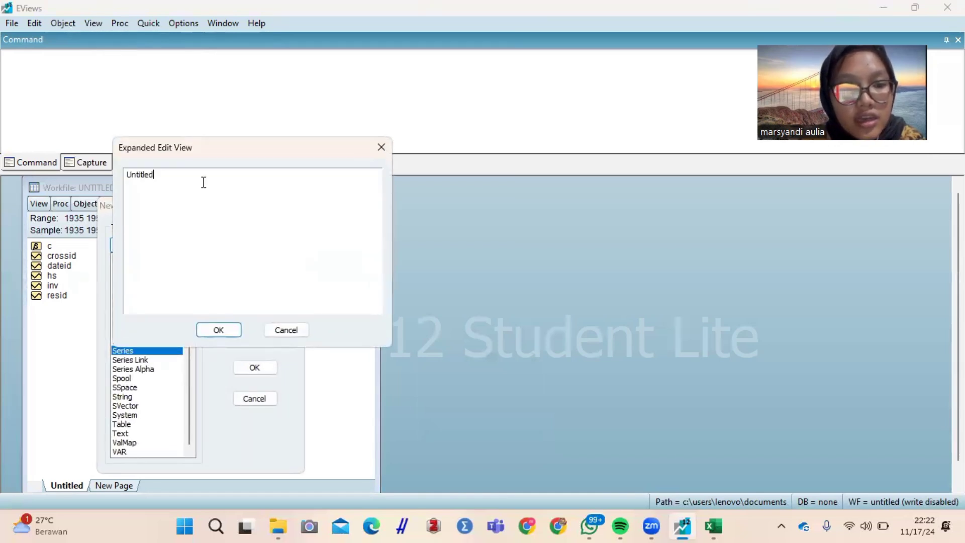
left_click_drag(203, 183, 80, 167)
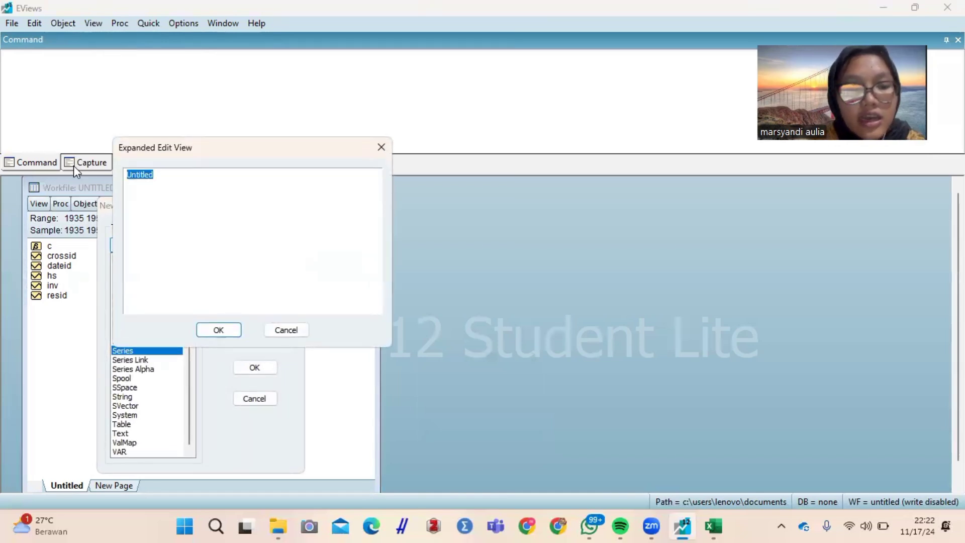
type("NAK")
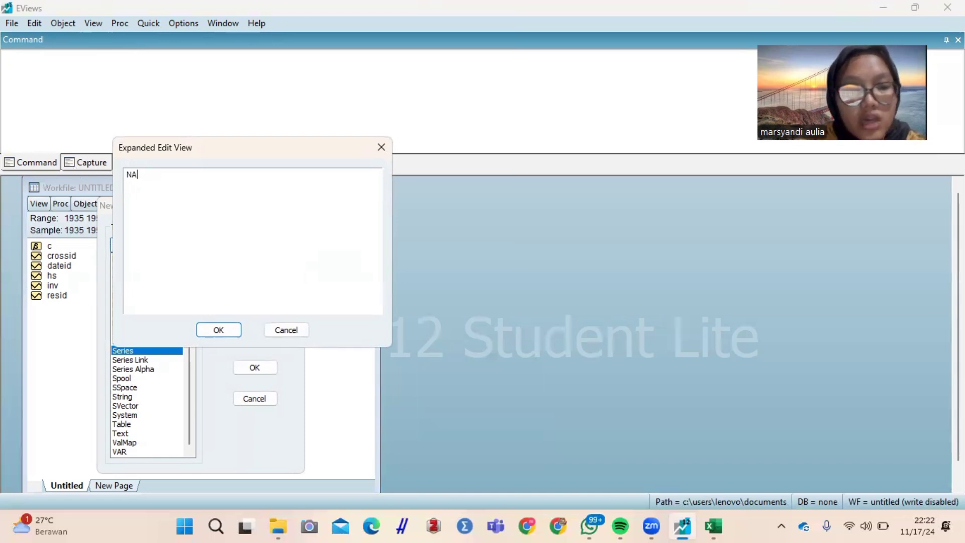
left_click(220, 332)
left_click(260, 369)
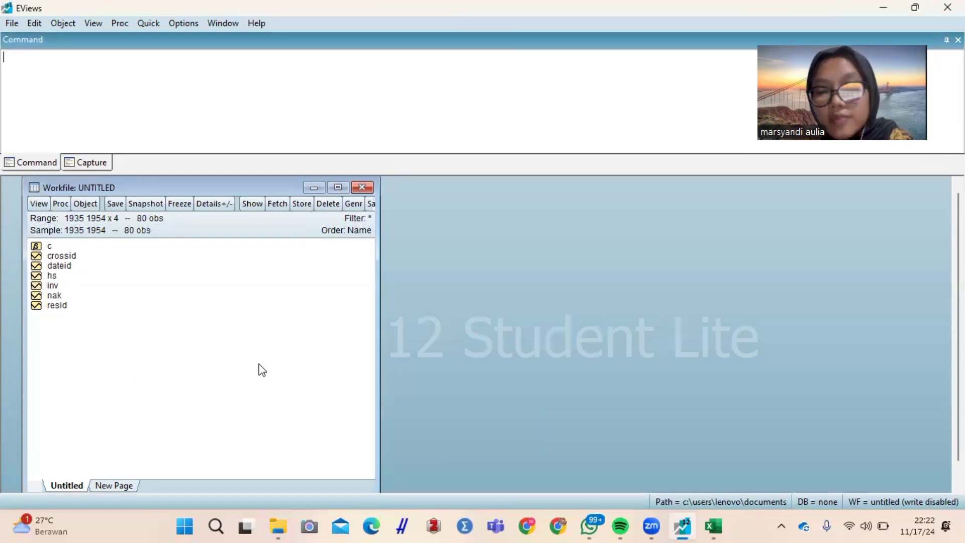
- Open the hs, inv and nak series together as a group
left_click(66, 286)
key("Up")
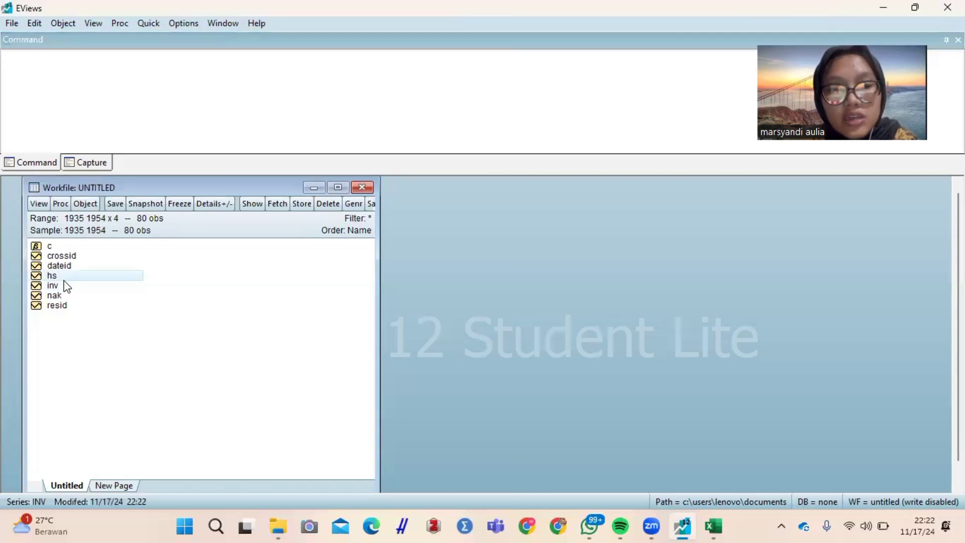
key("shift+Down")
key("shift+Down")
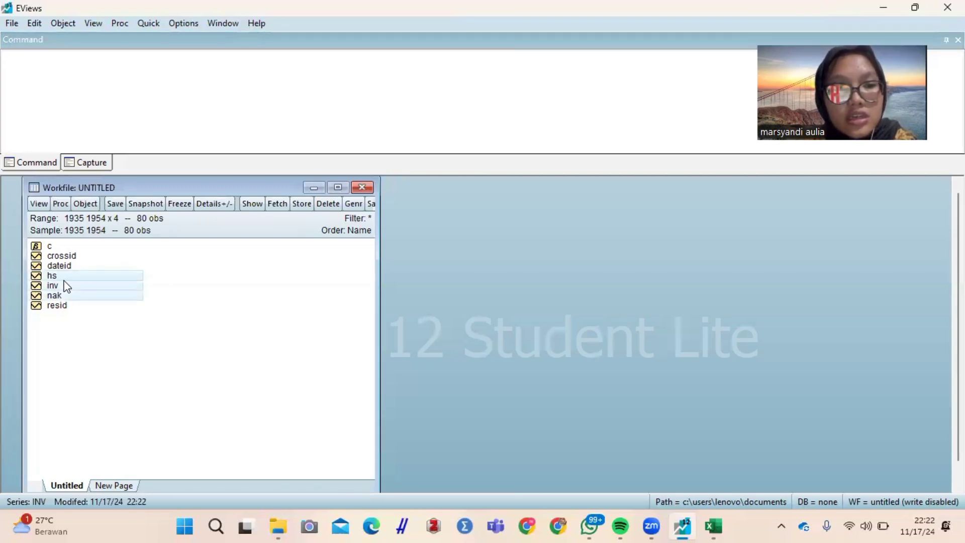
right_click(66, 286)
mouse_move(112, 293)
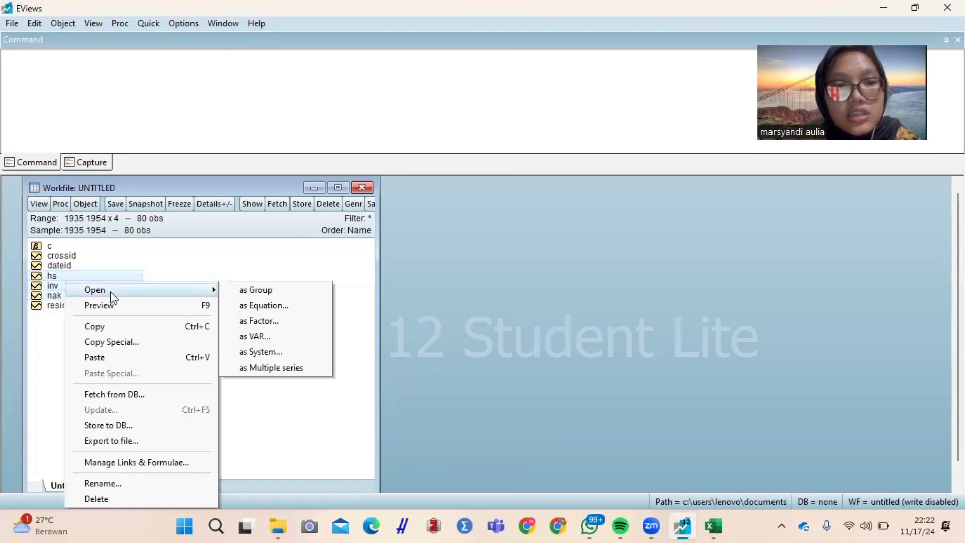
left_click(251, 290)
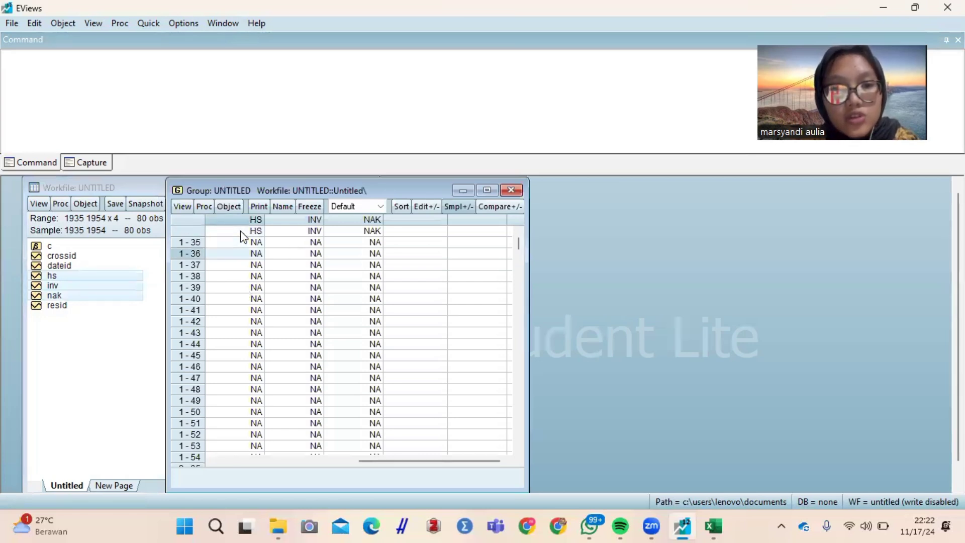
- Switch to the Excel data and copy the values in C2:E81 for all firms and years
mouse_move(714, 526)
left_click(711, 453)
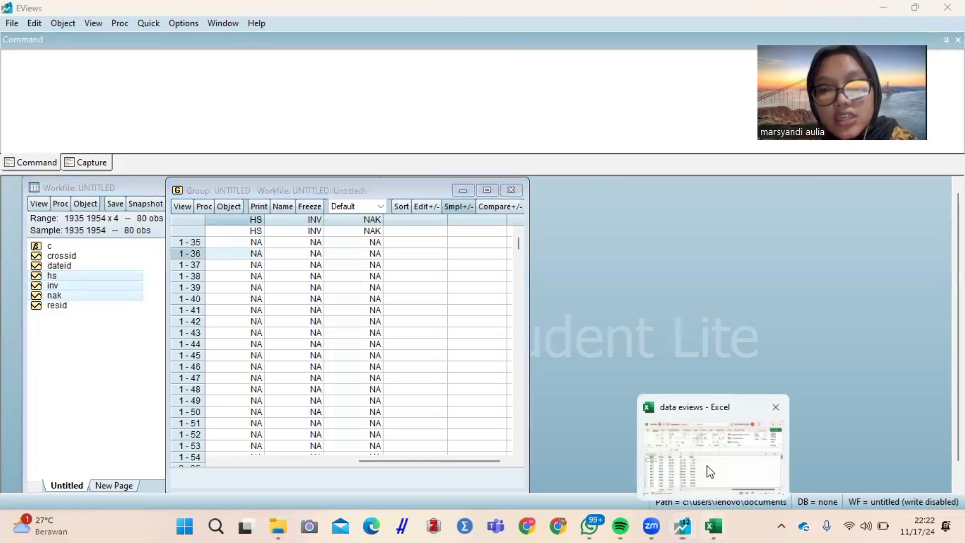
left_click_drag(146, 209, 252, 309)
right_click(252, 309)
left_click(284, 143)
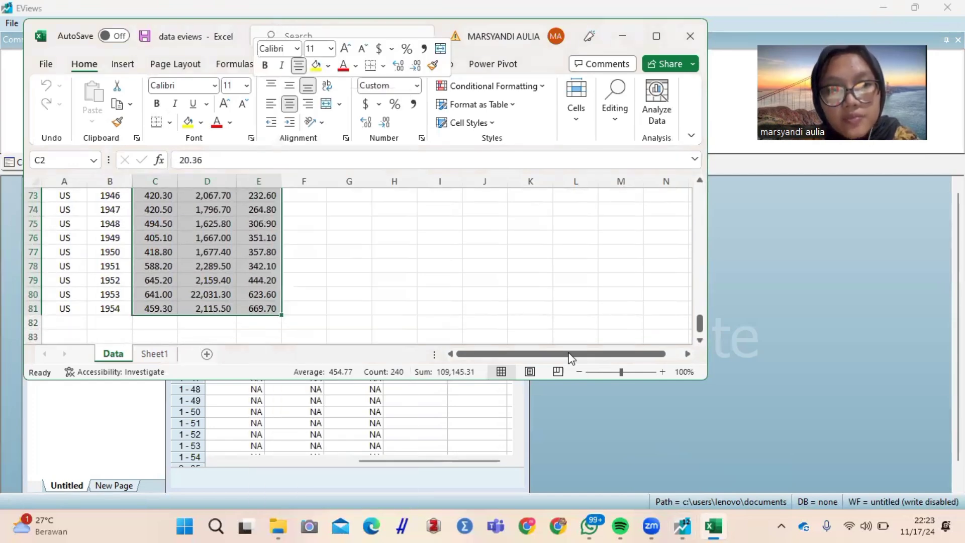
scroll(604, 421, "up", 20)
- Back in EViews, paste the copied data into the group from the first HS observation, accepting the switch to edit mode
left_click(604, 414)
left_click(267, 247)
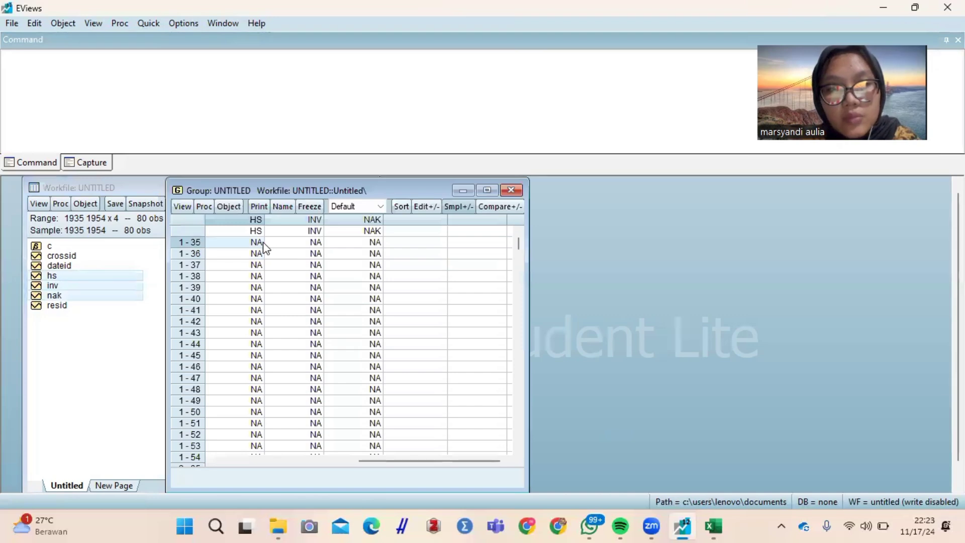
right_click(264, 243)
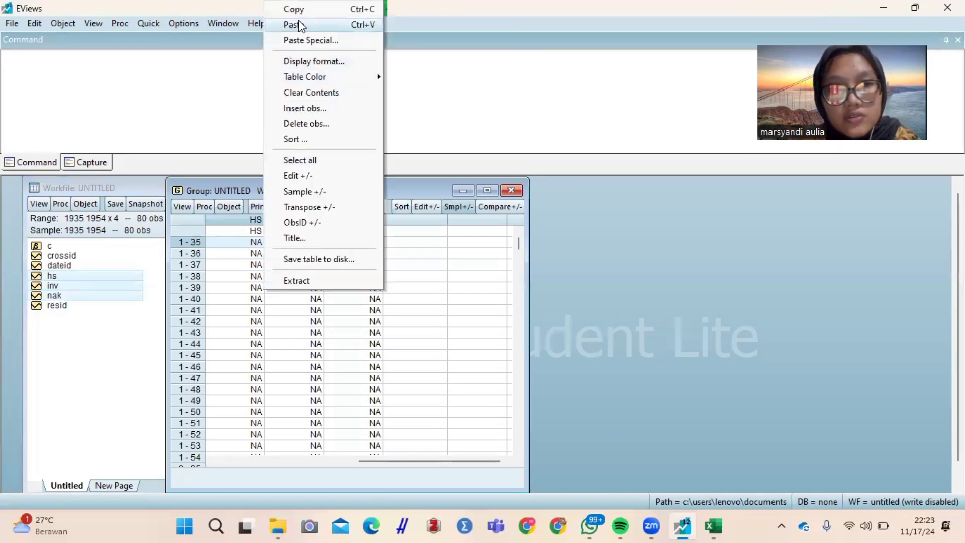
left_click(293, 25)
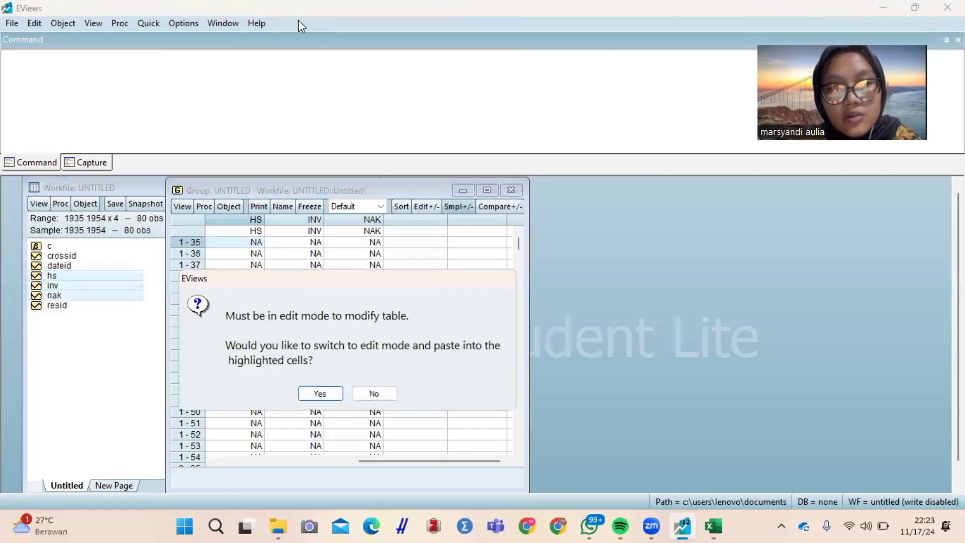
left_click(328, 399)
- Look through the pasted HS, INV and NAK values down to the last observation and back up
left_click(336, 333)
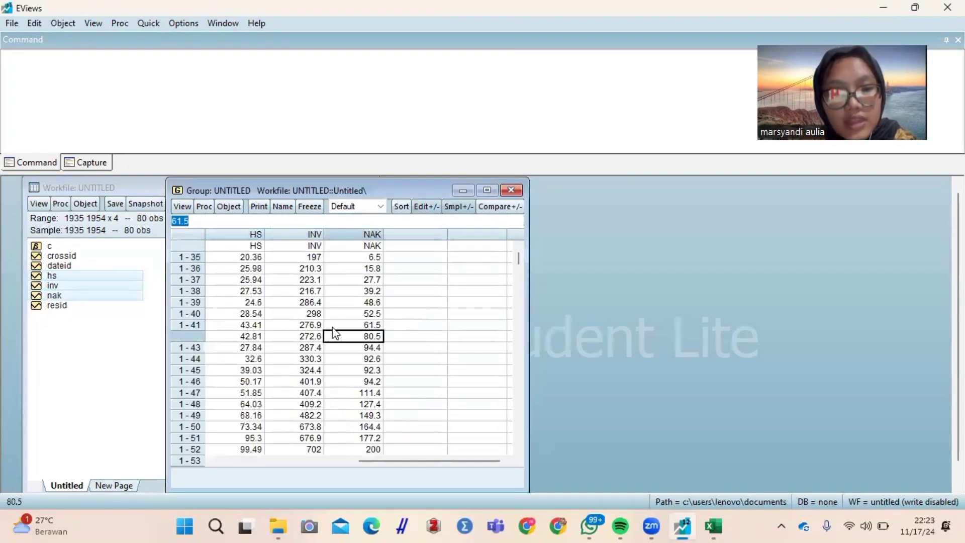
key("Down")
key("Down")
key("Down")
key("Down")
key("Down")
key("Down")
key("Down")
key("Down")
key("Down")
key("Down")
key("Down")
key("Down")
key("Down")
key("Down")
key("Down")
key("Down")
key("Down")
key("Down")
key("Down")
key("Down")
key("Down")
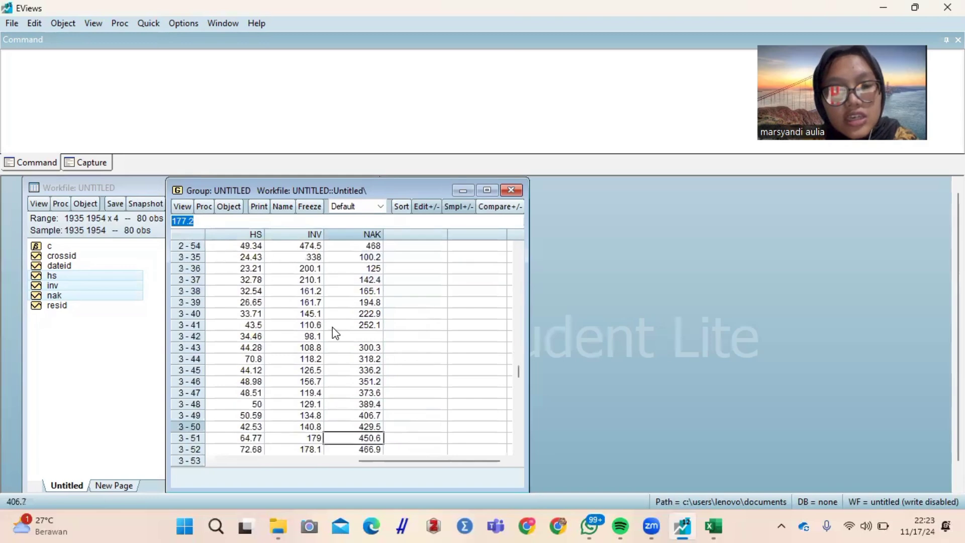
key("Down")
key("Down")
key("Down")
key("Down")
key("Down")
key("Down")
key("Down")
key("Down")
key("Down")
key("Down")
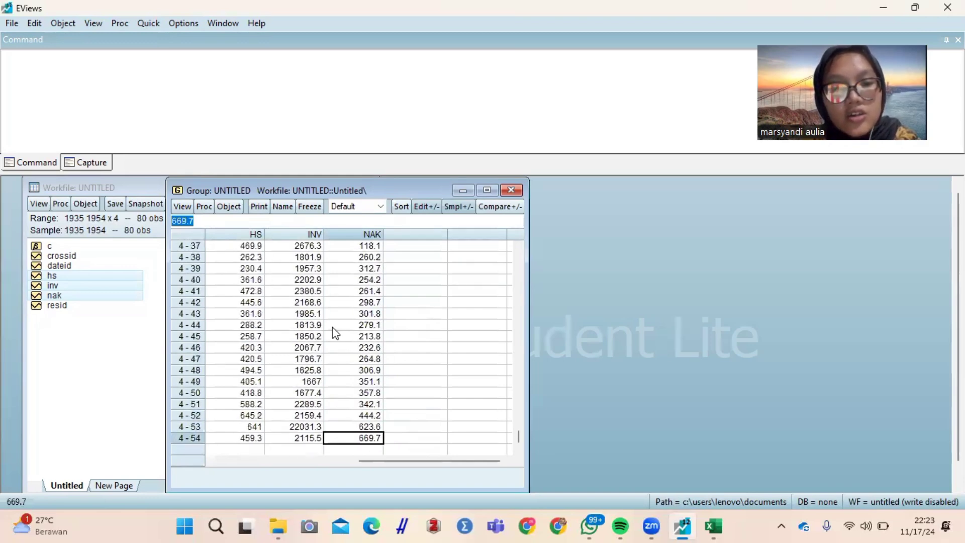
key("Up")
key("Up")
key("Up")
key("Up")
key("Up")
key("Up")
key("Up")
key("Up")
key("Up")
key("Up")
key("Up")
key("Up")
key("Up")
key("Up")
key("Up")
key("Up")
key("Up")
key("Up")
key("Up")
key("Up")
key("Up")
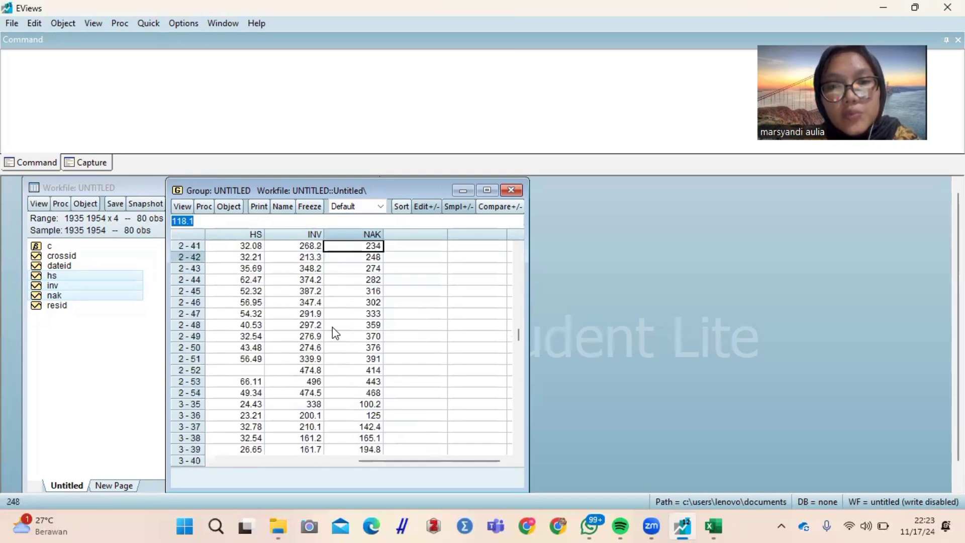
key("Up")
key("Up")
key("Up")
key("Up")
key("Up")
key("Up")
key("Up")
key("Up")
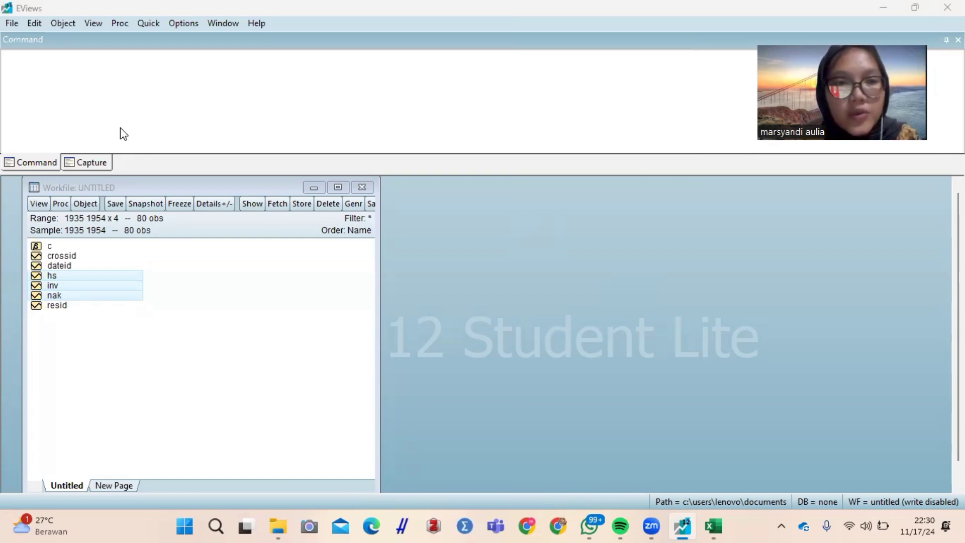
- Compute descriptive group statistics on individual samples for the series hs, inv and nak
left_click(152, 26)
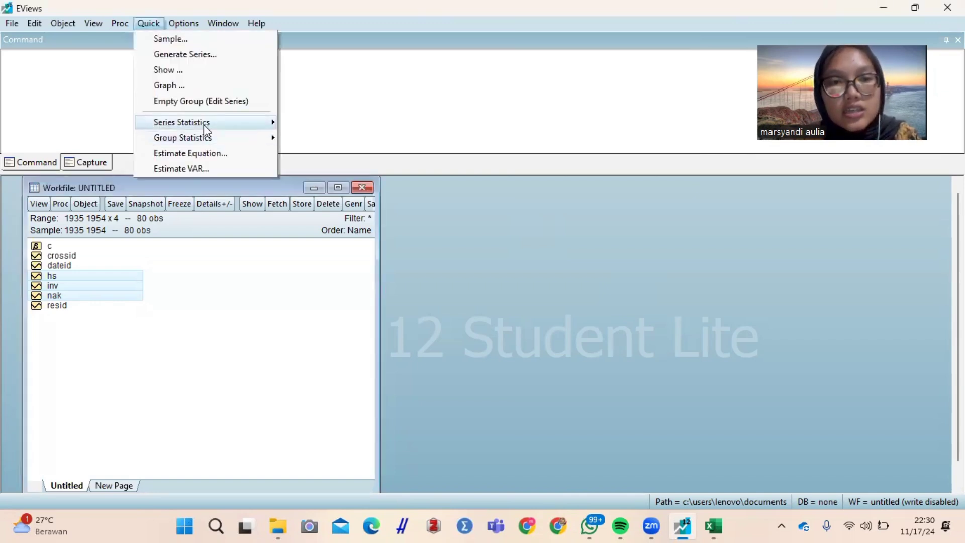
mouse_move(202, 139)
mouse_move(291, 144)
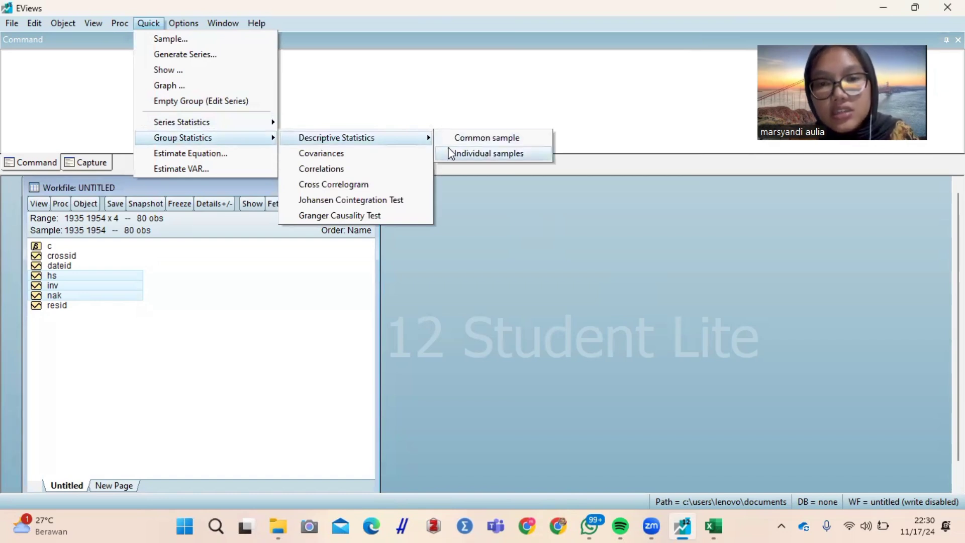
left_click(475, 153)
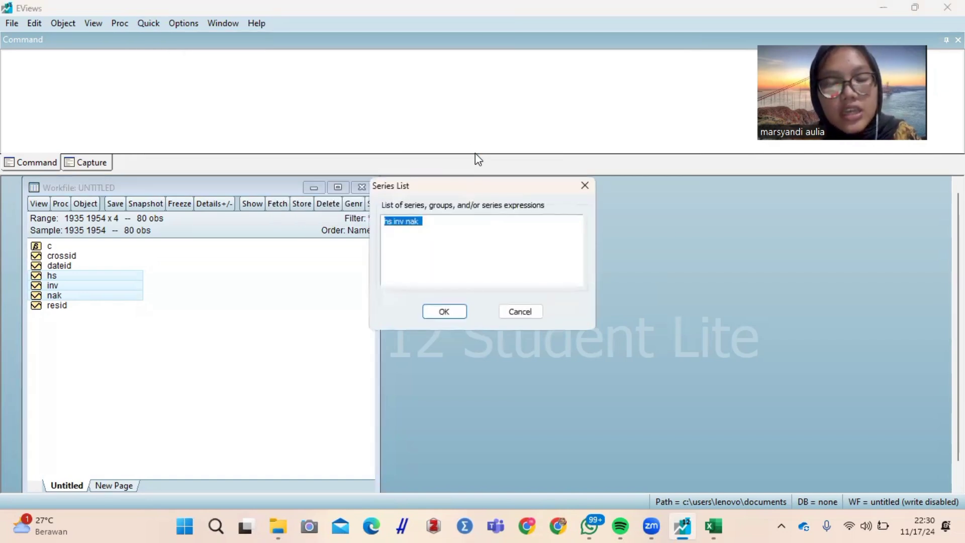
left_click(461, 227)
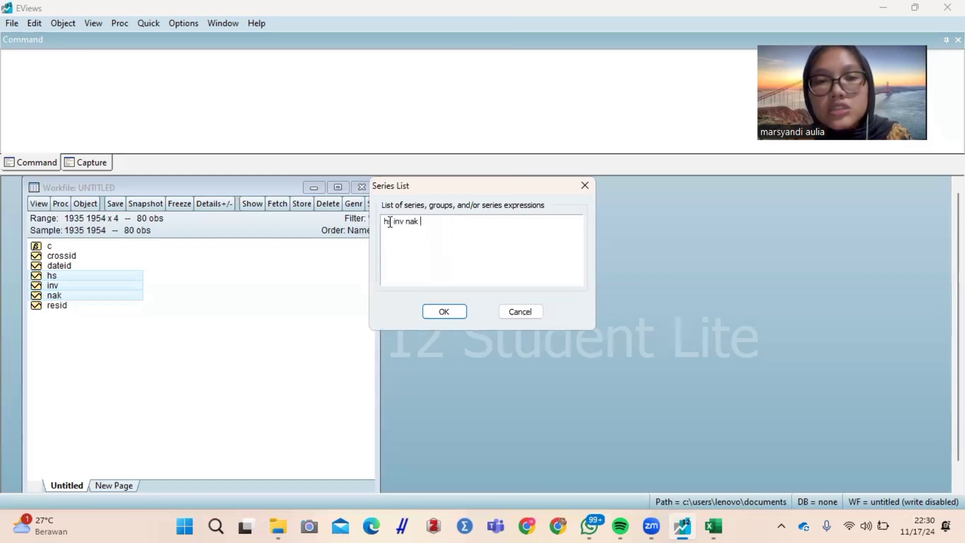
left_click_drag(396, 221, 454, 221)
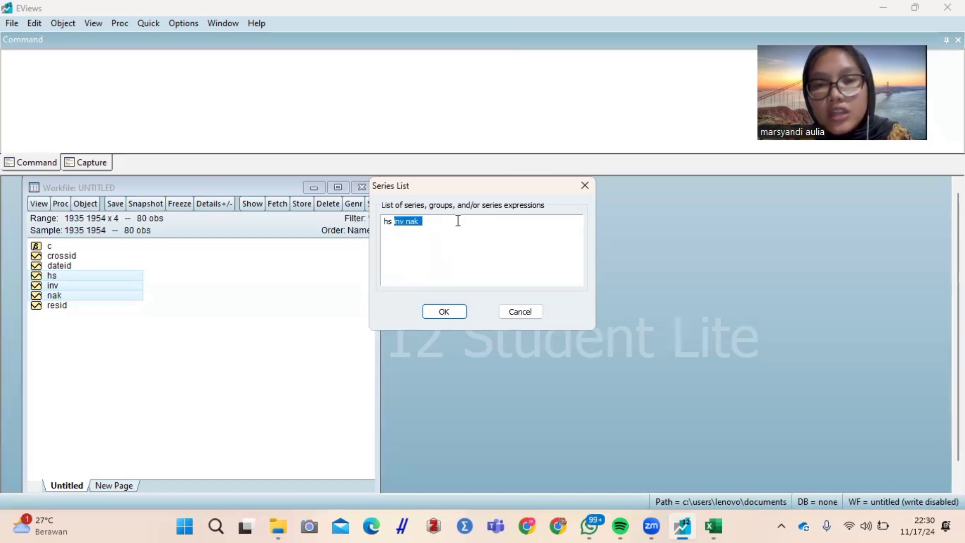
left_click(457, 224)
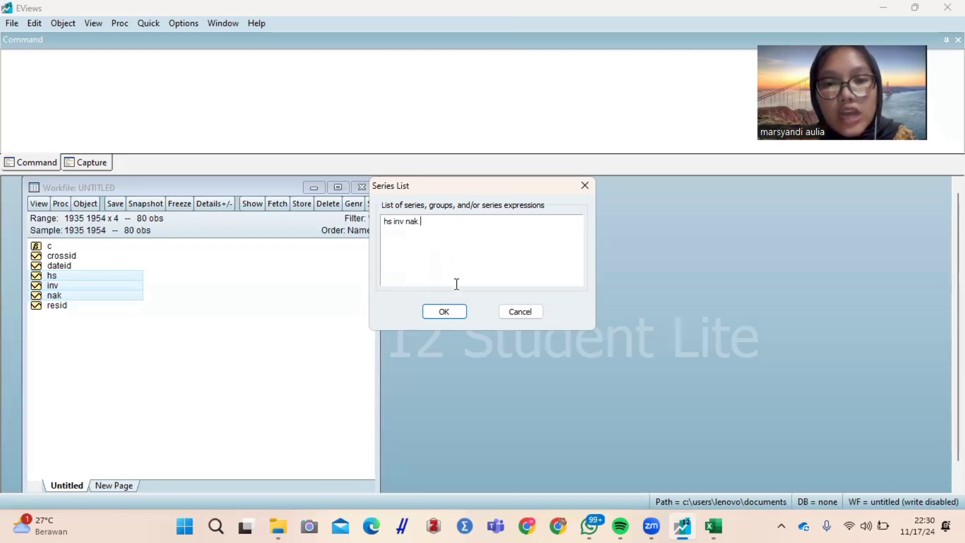
left_click(455, 316)
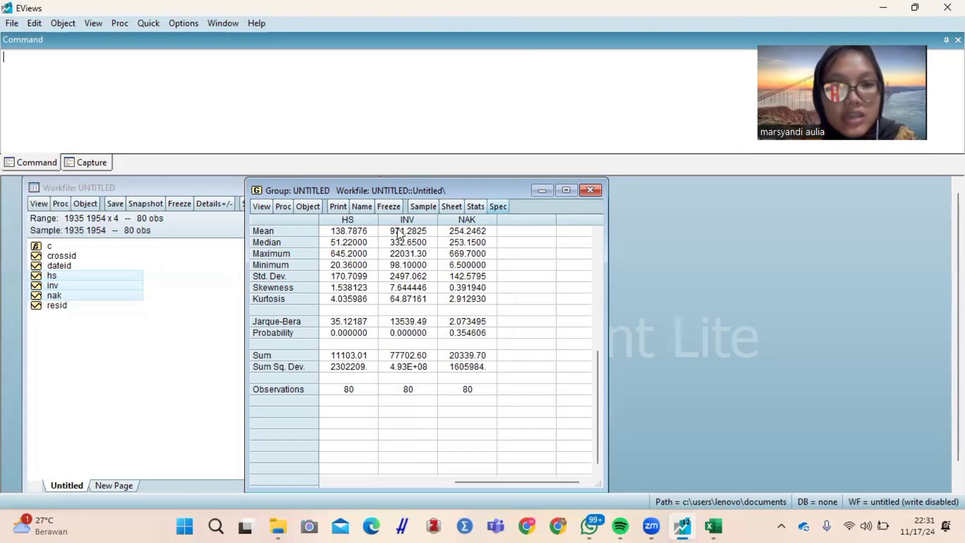
- Name the descriptive statistics group deskriptif_data
left_click(370, 203)
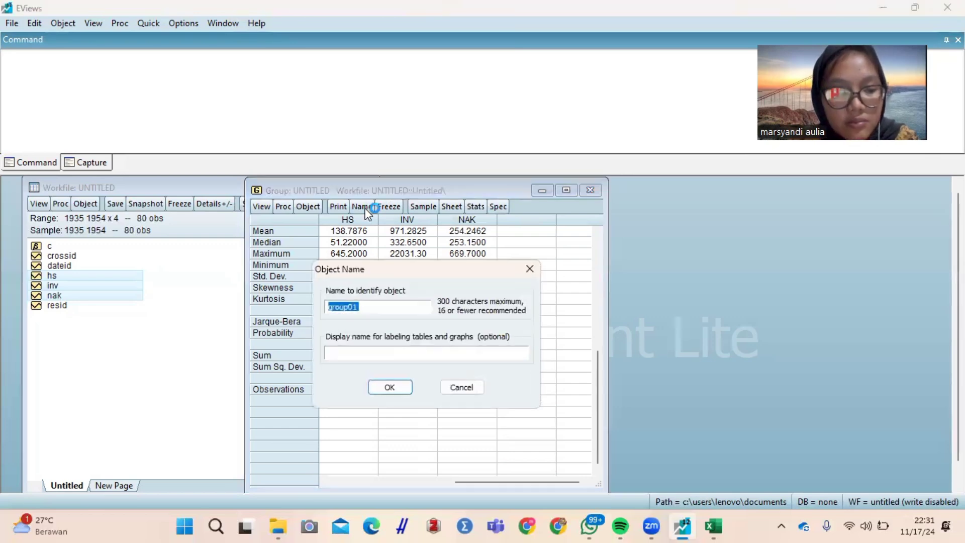
left_click(368, 306)
double_click(368, 306)
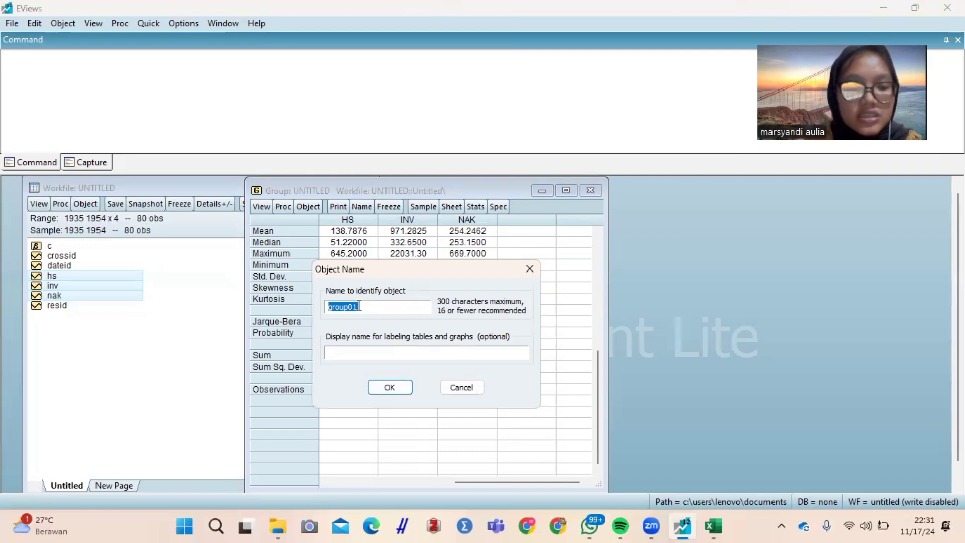
type("desk")
key("BackSpace")
type("kr")
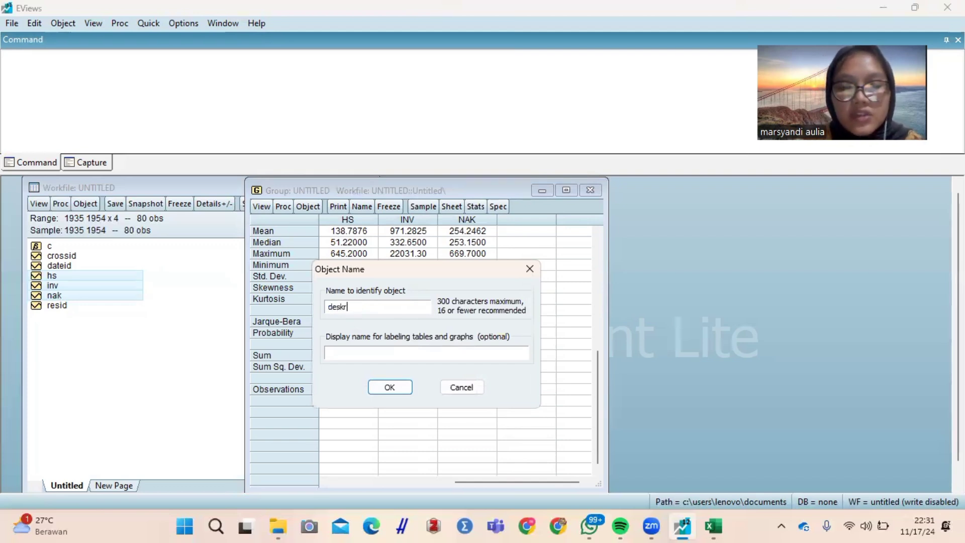
type("iptif")
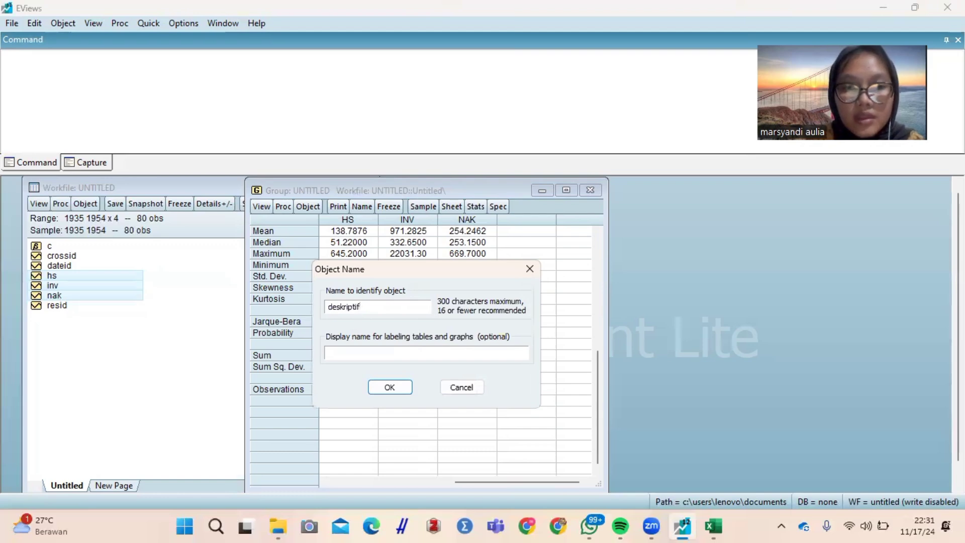
type("_data")
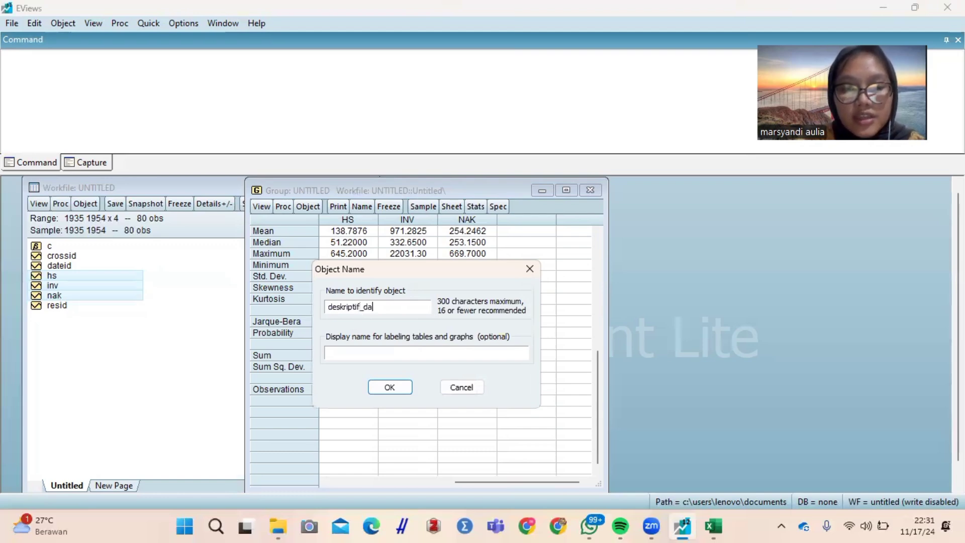
left_click(395, 388)
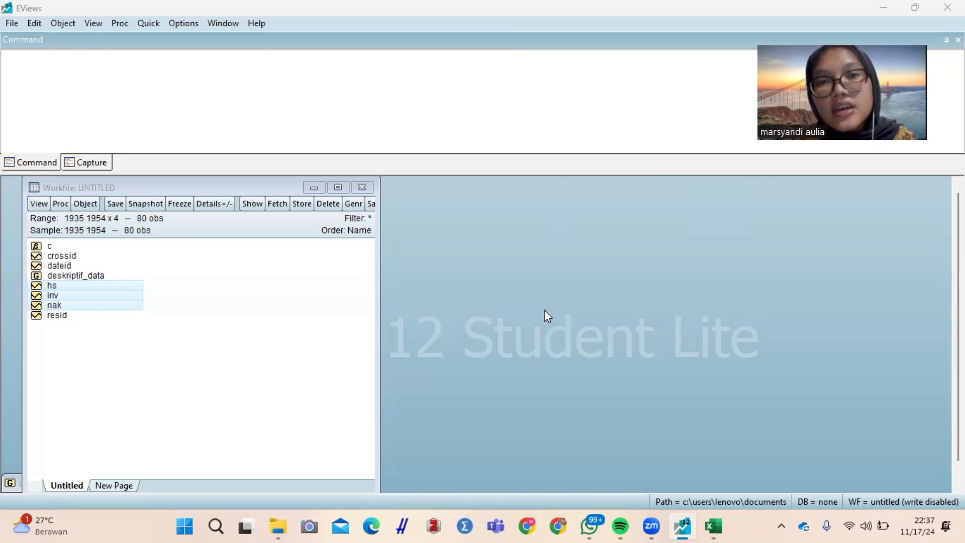
- Create a Line & Symbol graph of the hs series only, leaving inv and nak out of the series list
left_click(151, 23)
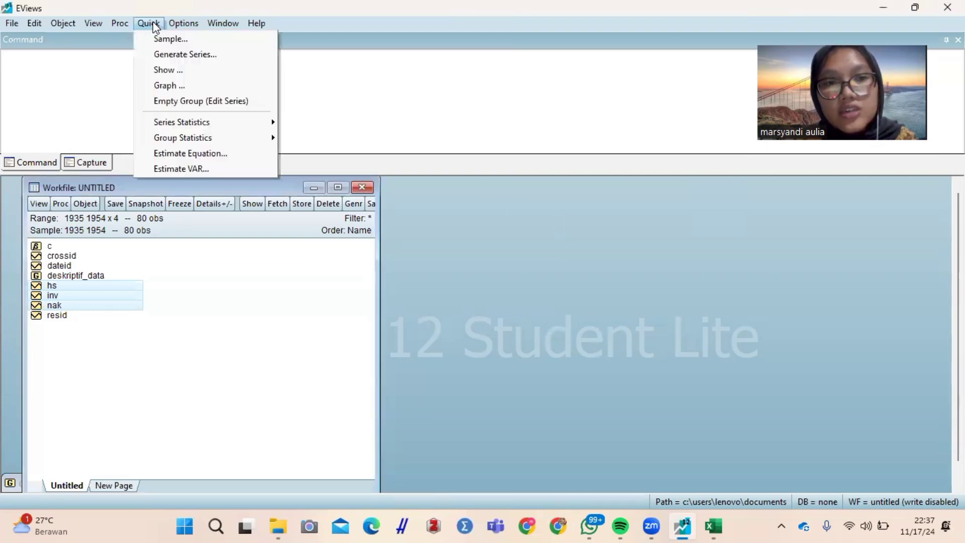
left_click(203, 86)
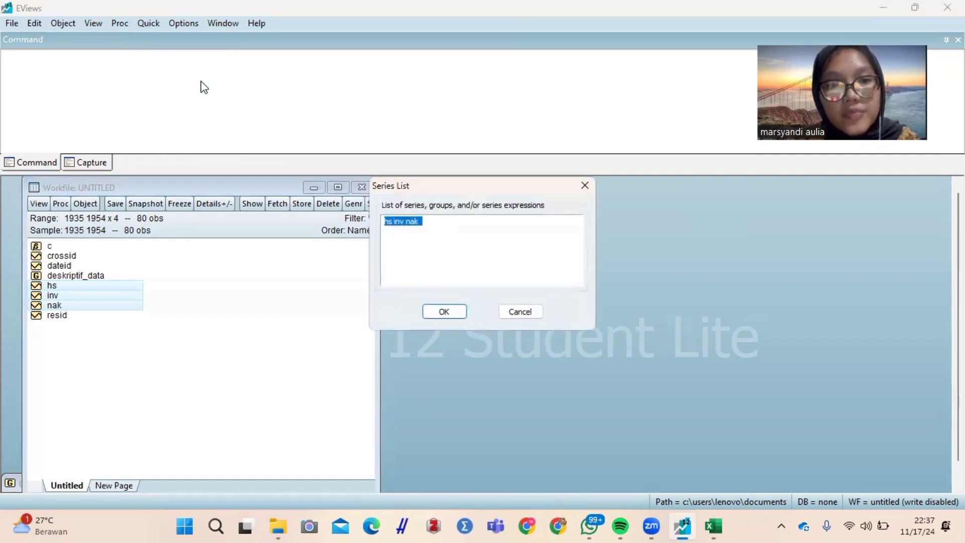
left_click(434, 222)
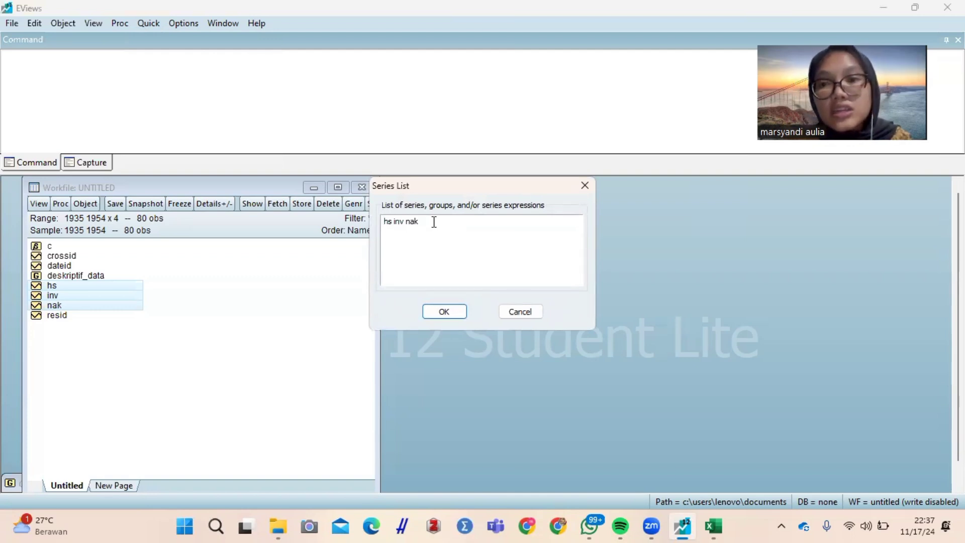
left_click_drag(433, 221, 396, 220)
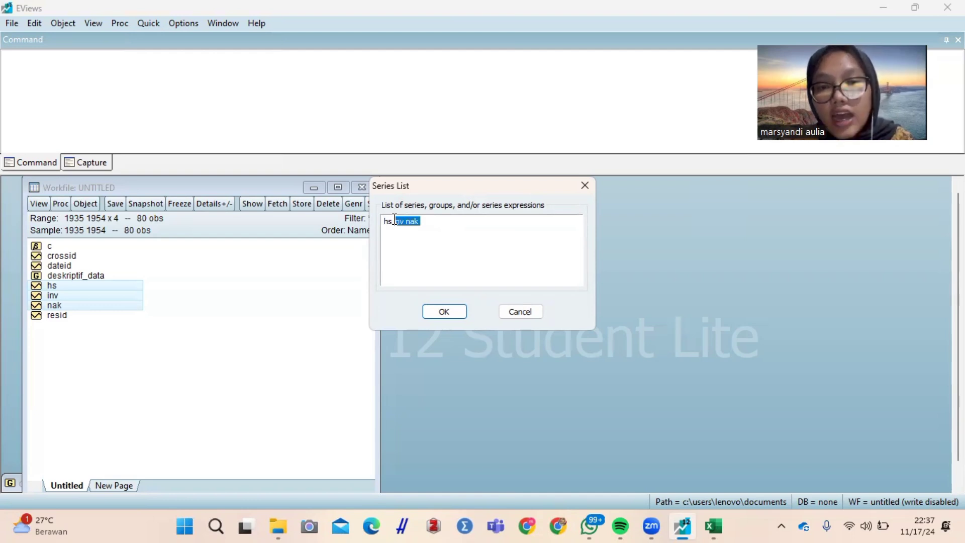
key("Delete")
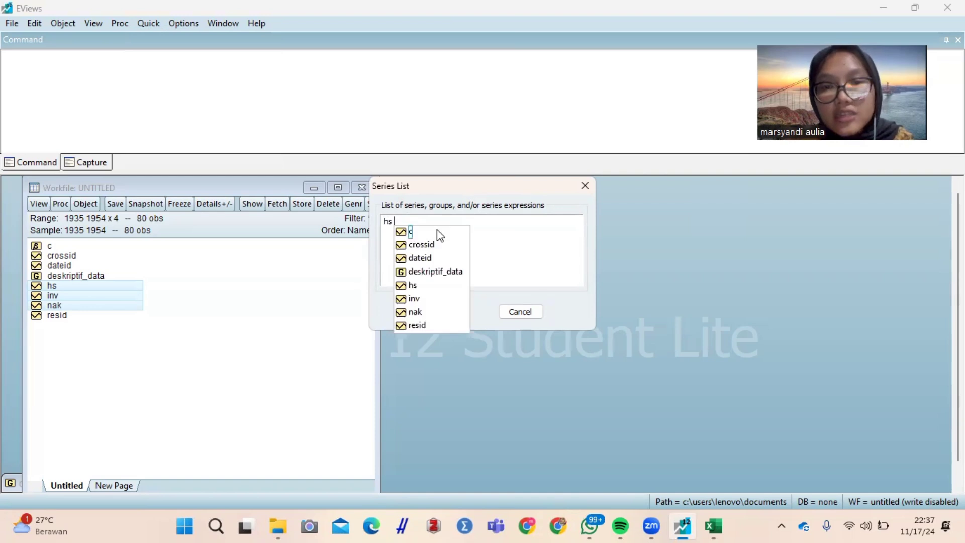
left_click(541, 236)
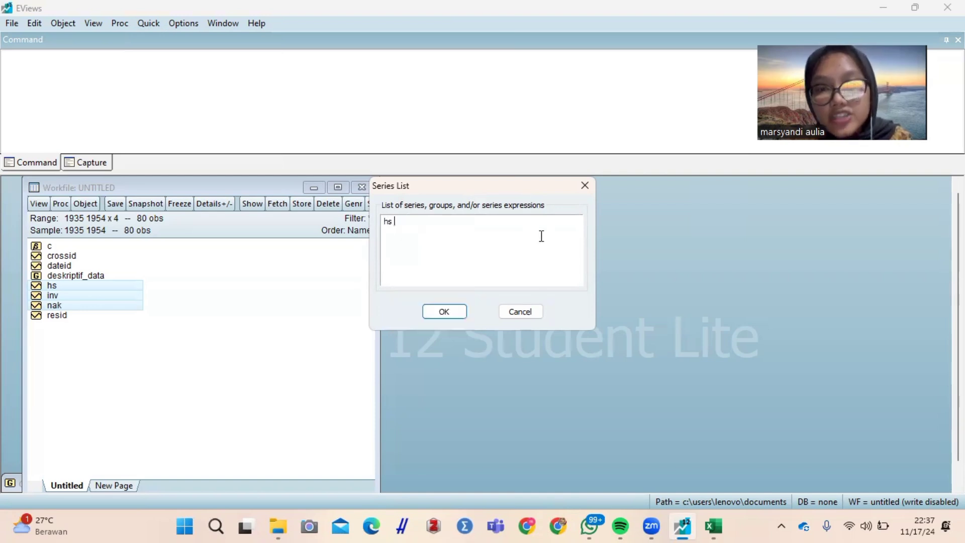
left_click(457, 309)
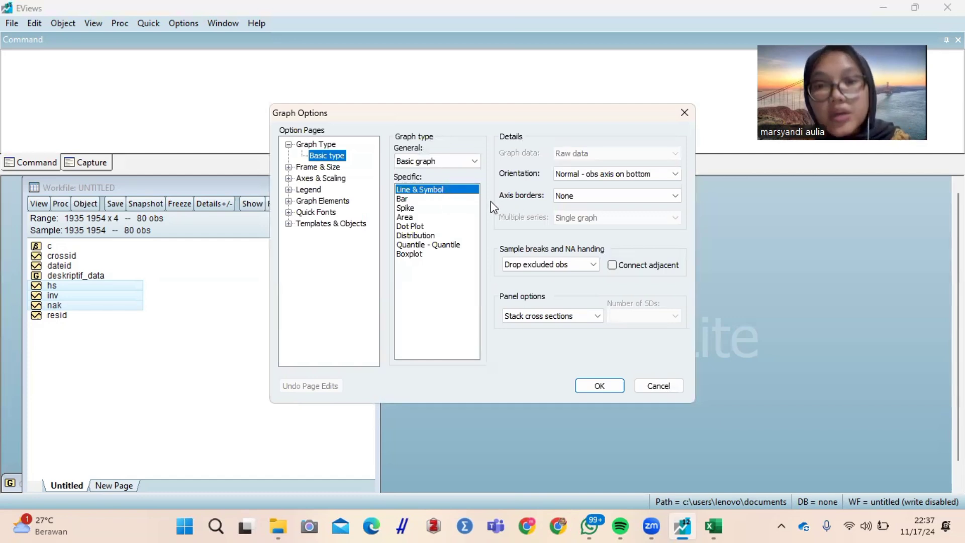
left_click(608, 387)
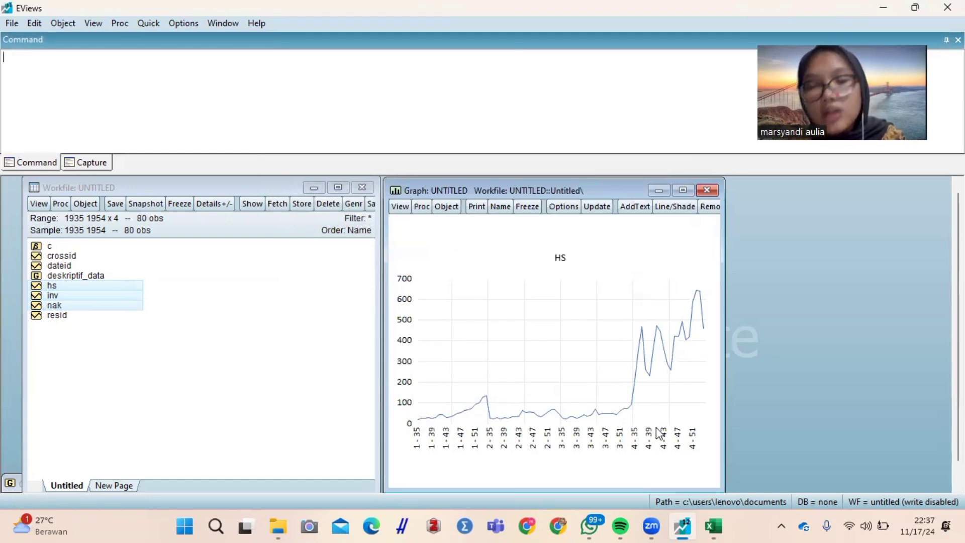
- Name the HS line graph diagram_HS
left_click(501, 206)
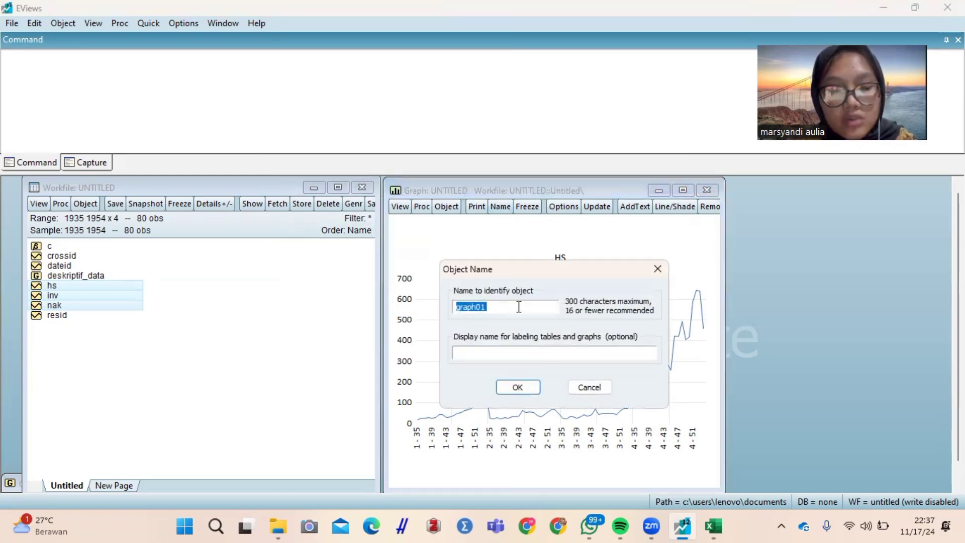
double_click(519, 307)
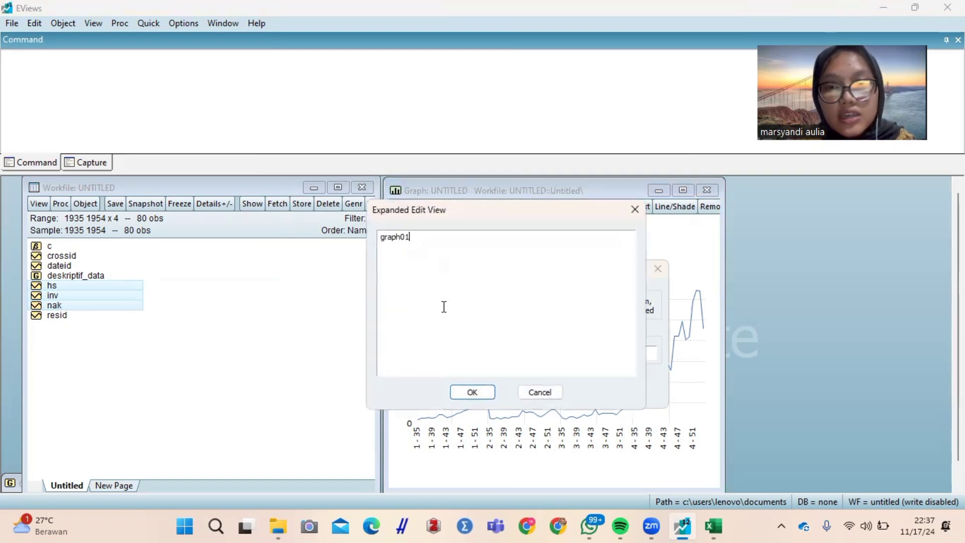
double_click(376, 236)
type("di")
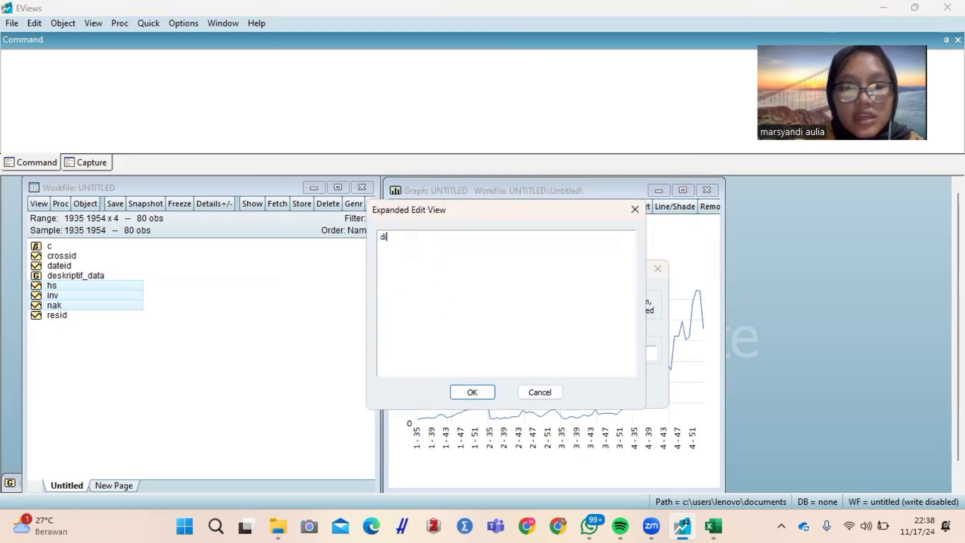
type("agram")
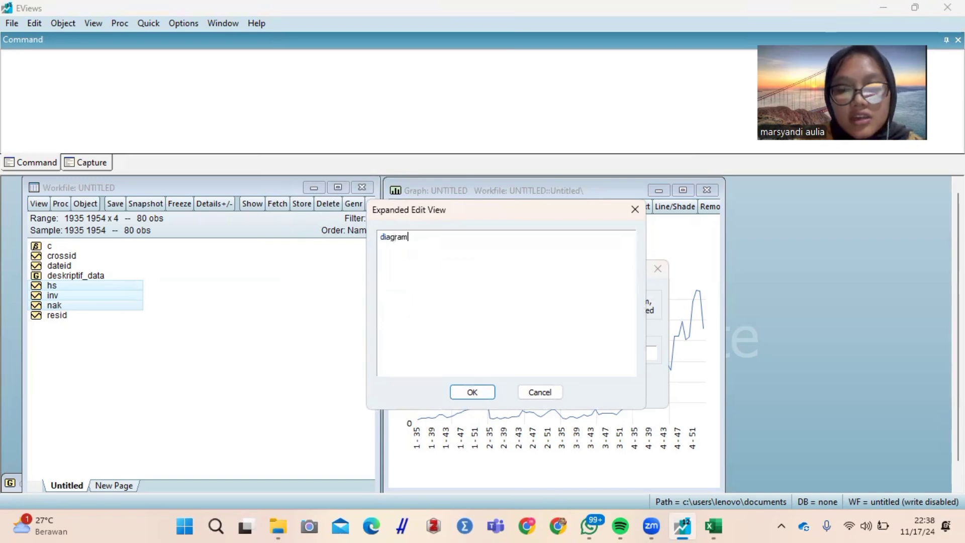
type("_HS")
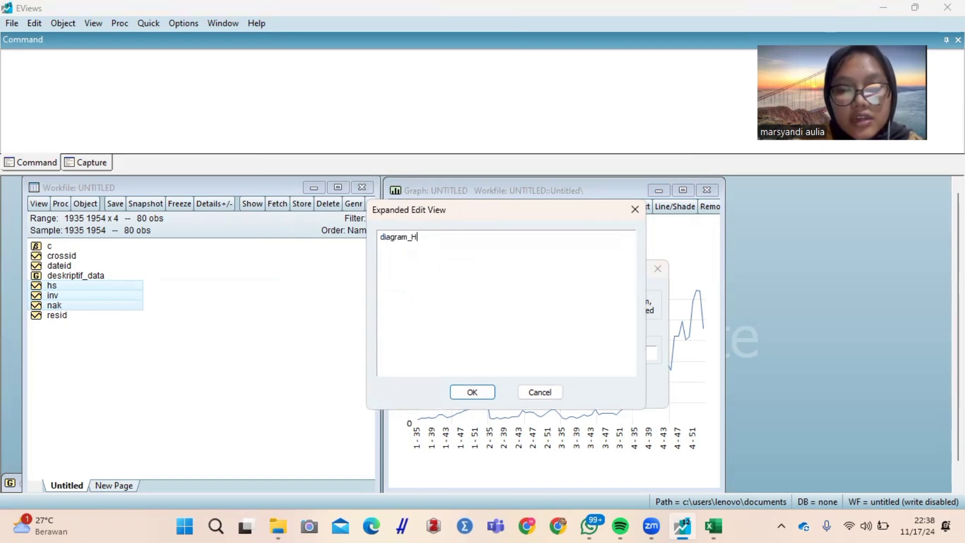
left_click(460, 393)
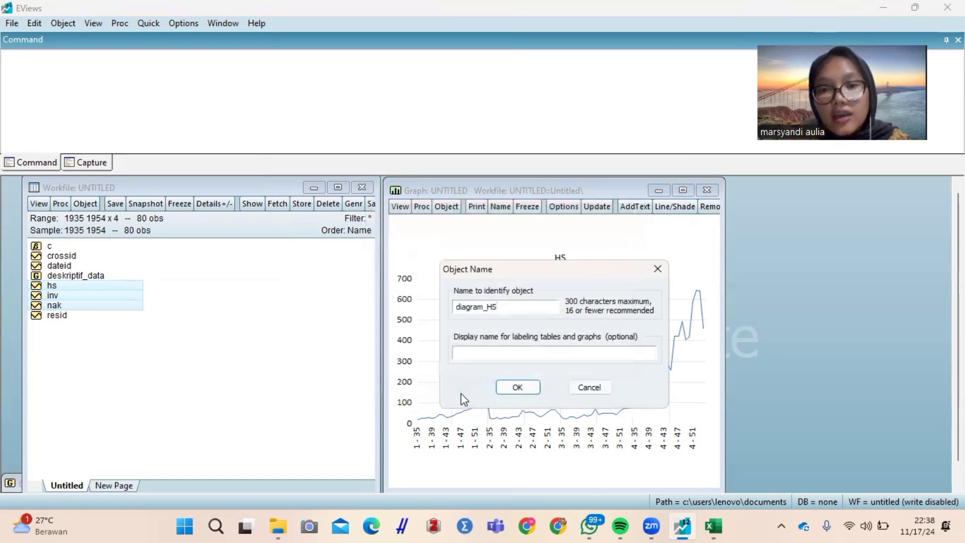
left_click(513, 387)
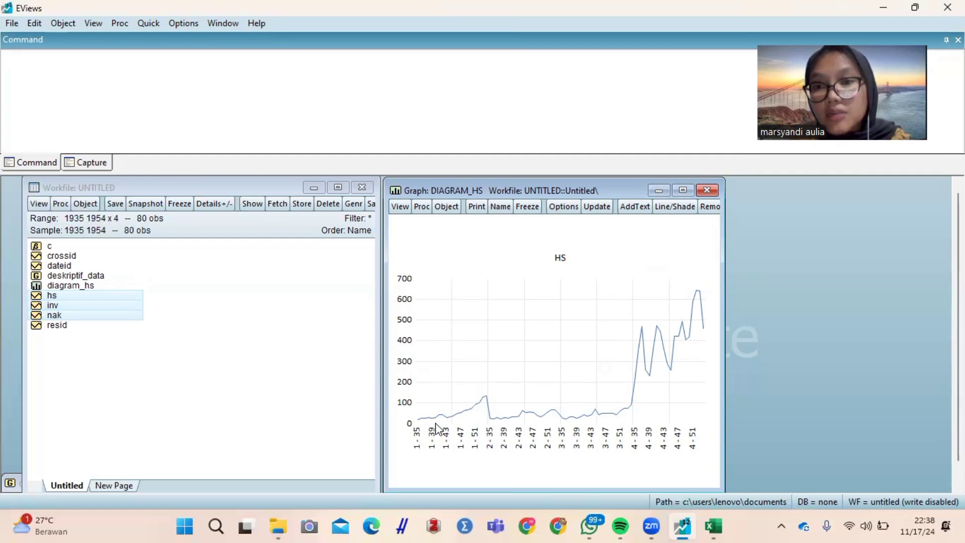
- Change the basic graph type of the HS graph to Bar
mouse_move(523, 410)
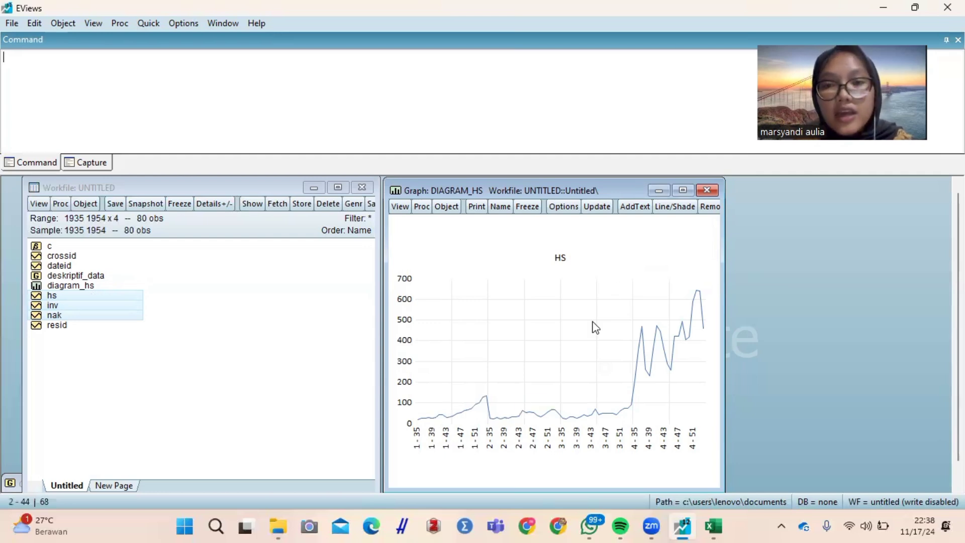
left_click(563, 207)
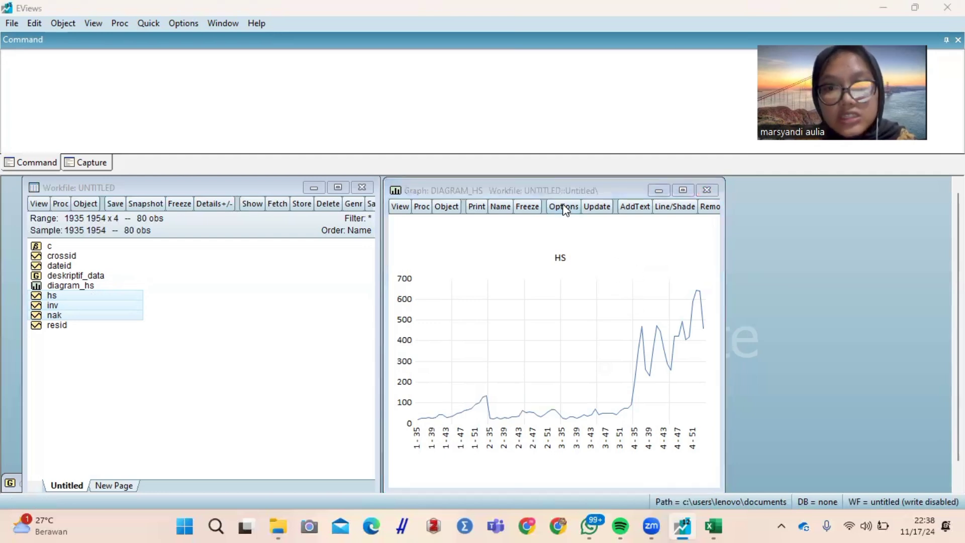
left_click(394, 240)
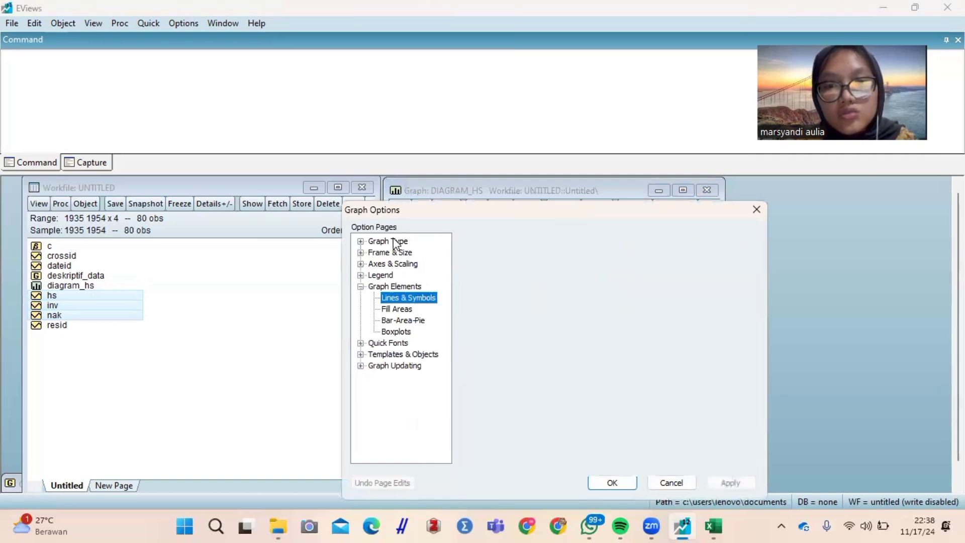
left_click(479, 255)
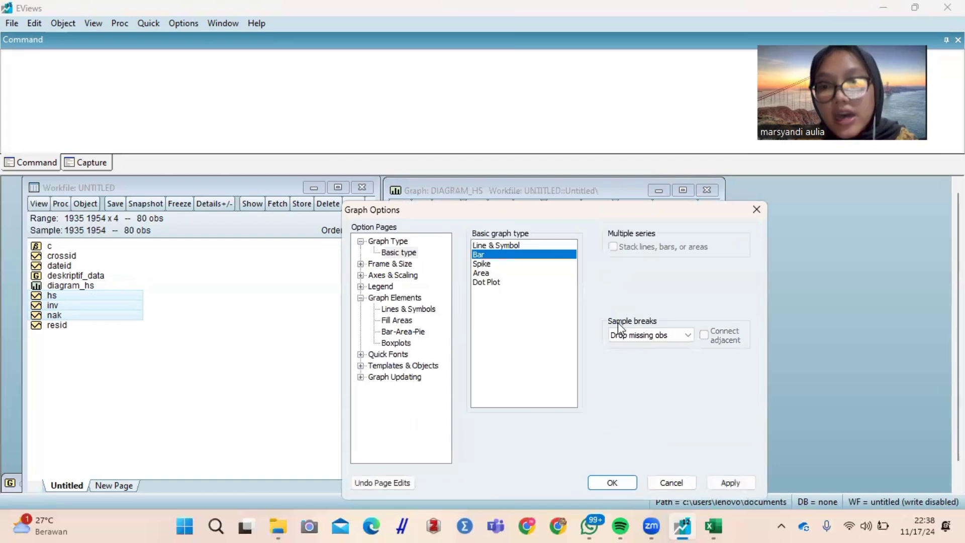
left_click(617, 484)
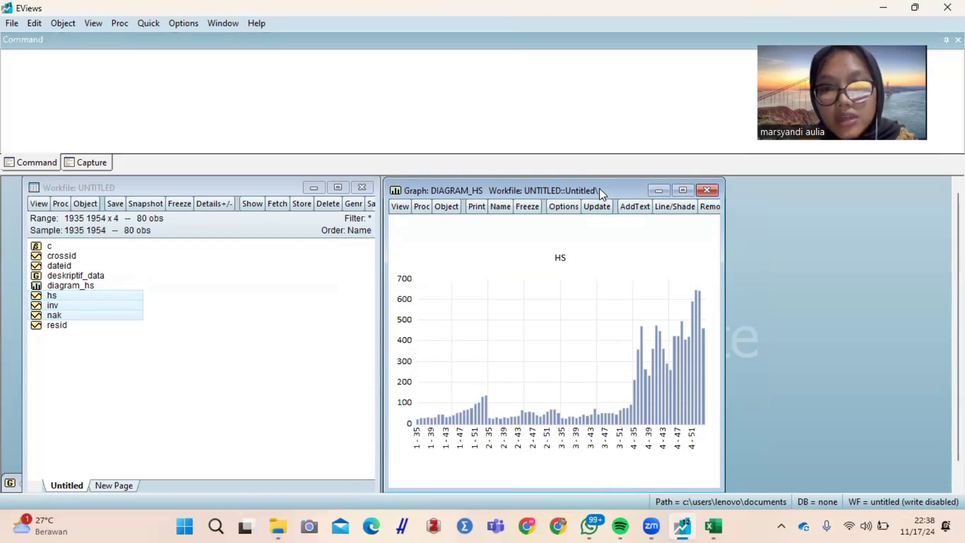
left_click_drag(599, 189, 597, 187)
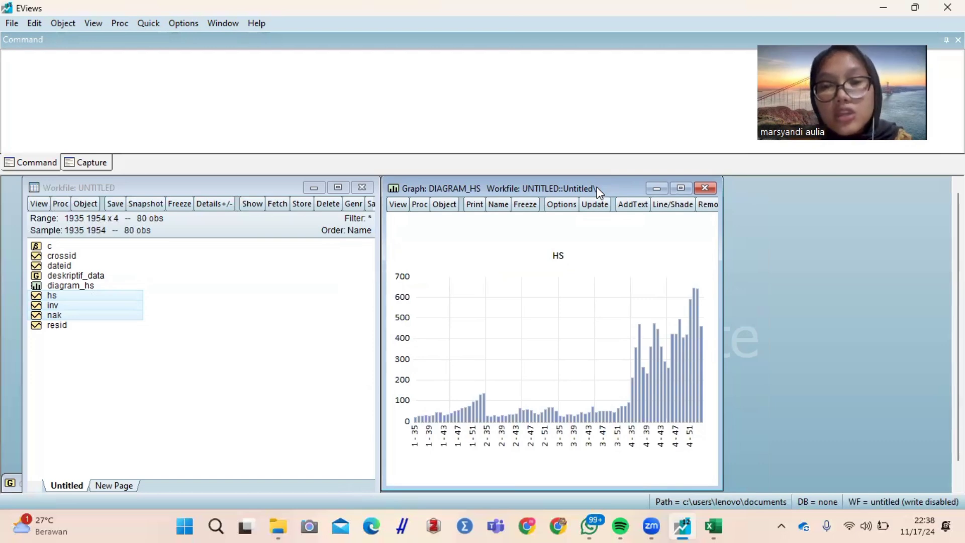
- Change the basic graph type of the HS graph to Area and minimize its window
left_click(562, 205)
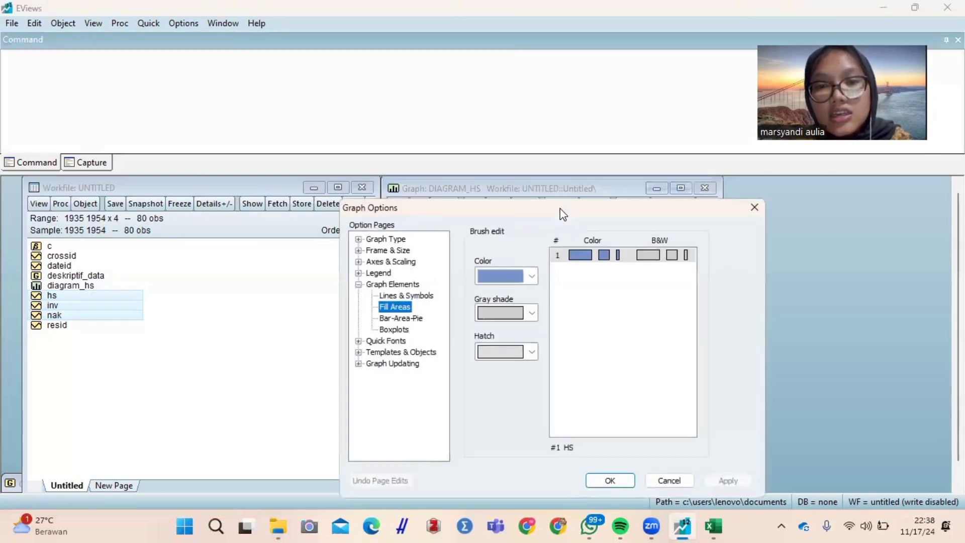
left_click(388, 239)
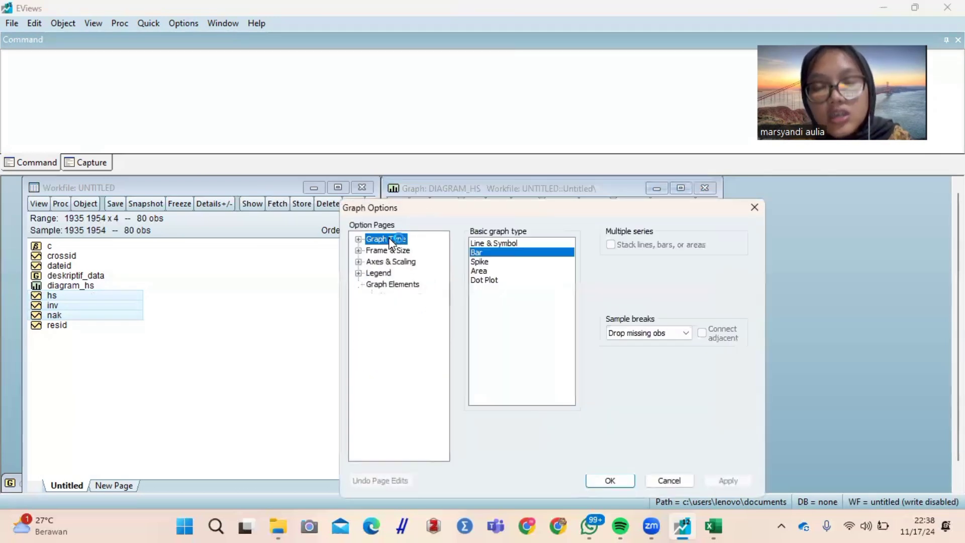
left_click(486, 271)
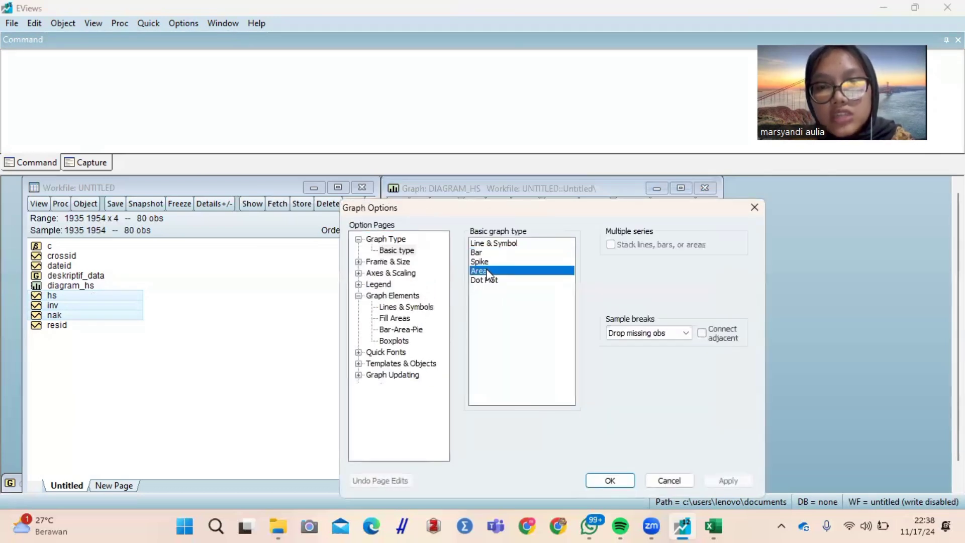
left_click(618, 481)
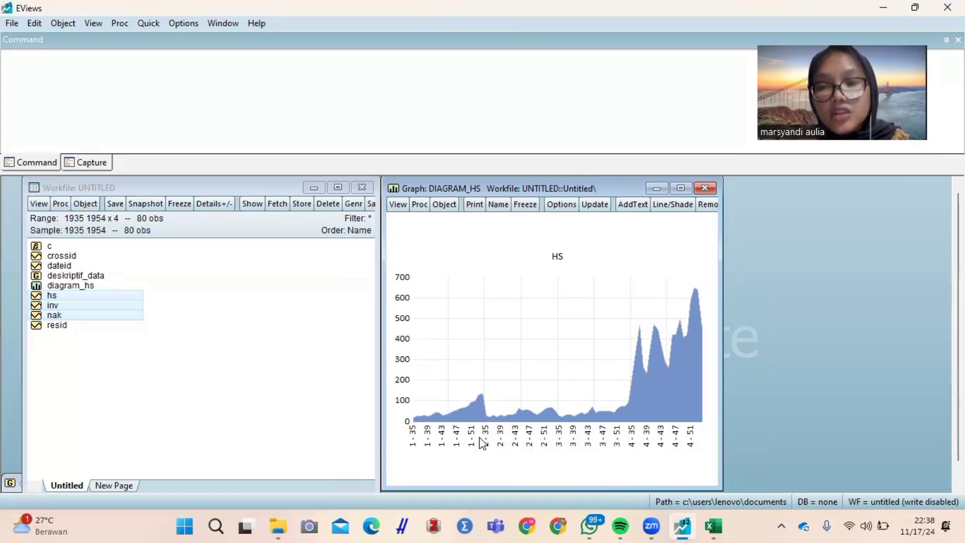
left_click(656, 189)
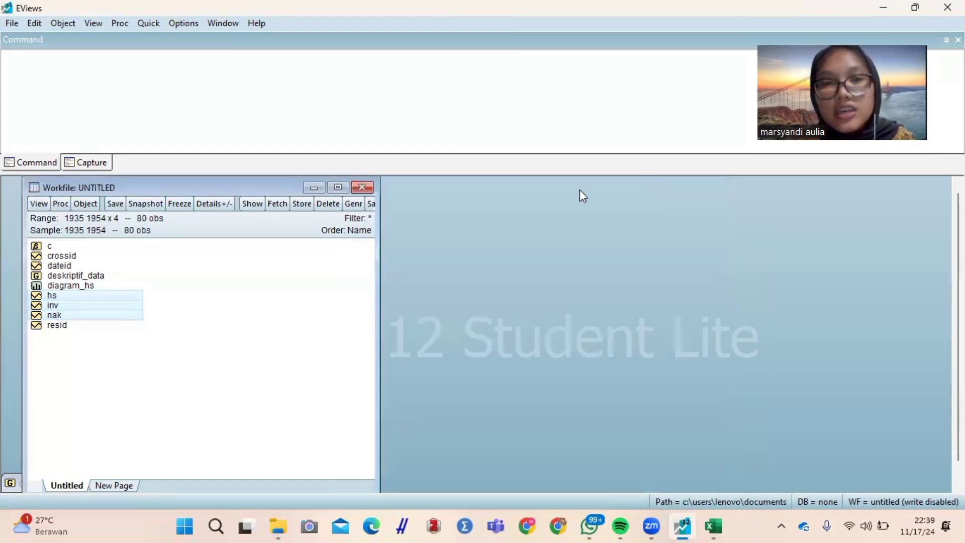
- Create a Line & Symbol graph of hs and inv without nak, and widen the graph window
left_click(153, 21)
left_click(172, 85)
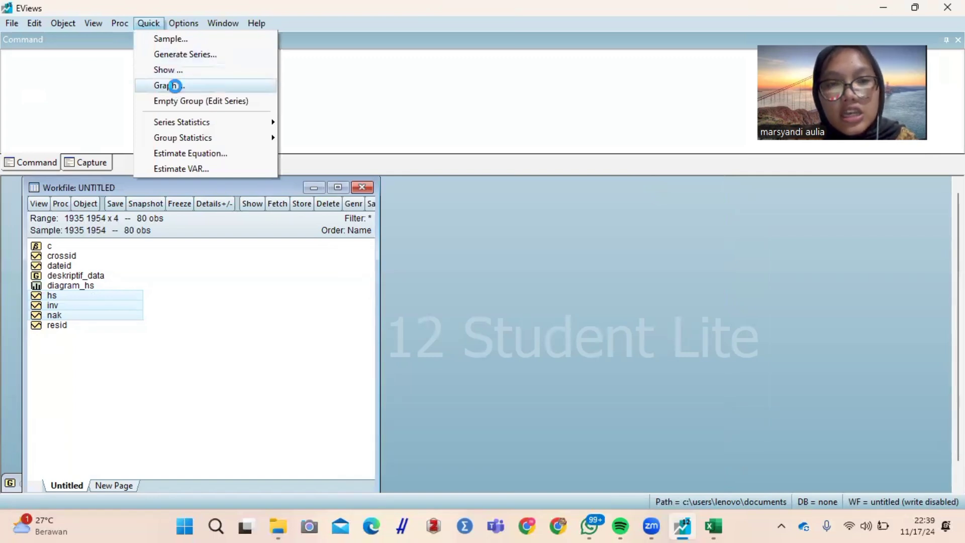
left_click(430, 224)
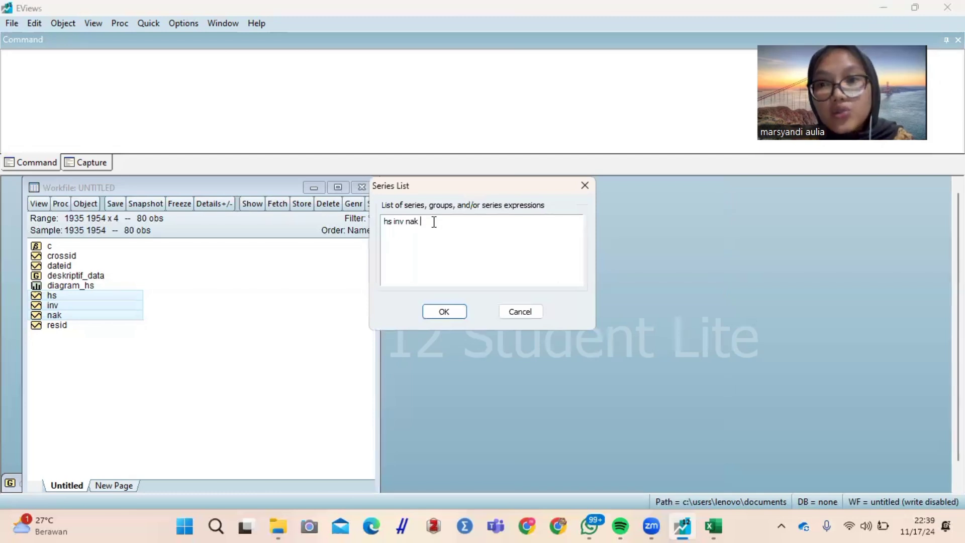
left_click_drag(434, 221, 408, 227)
key("BackSpace")
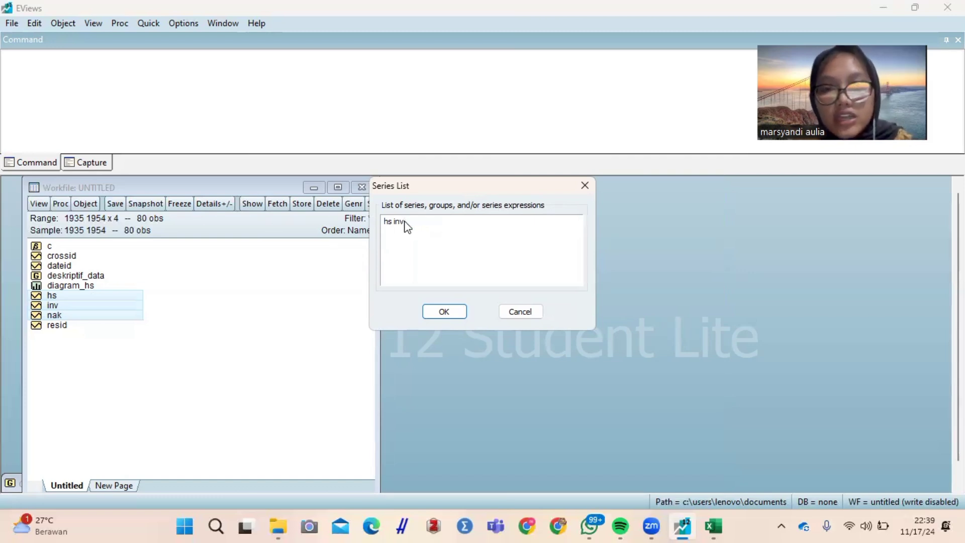
left_click(514, 254)
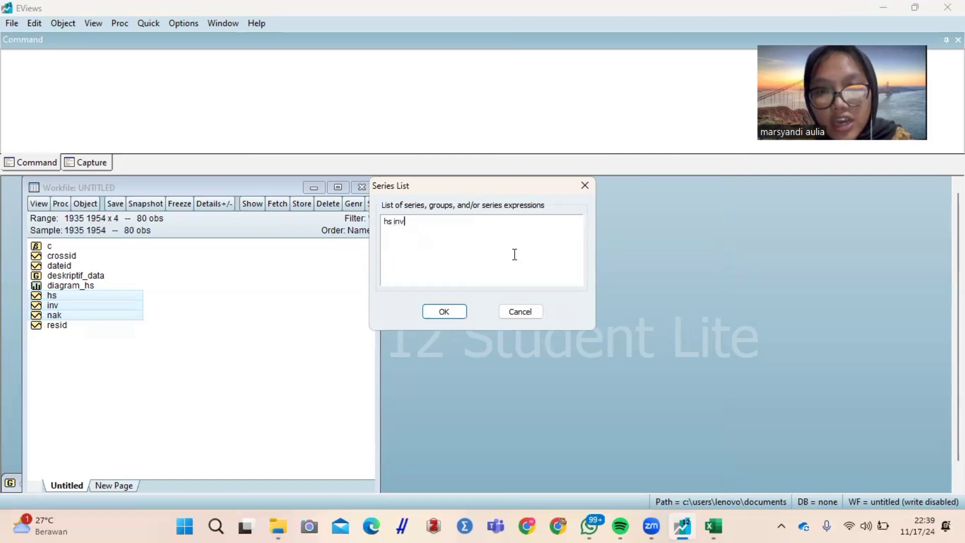
left_click(457, 311)
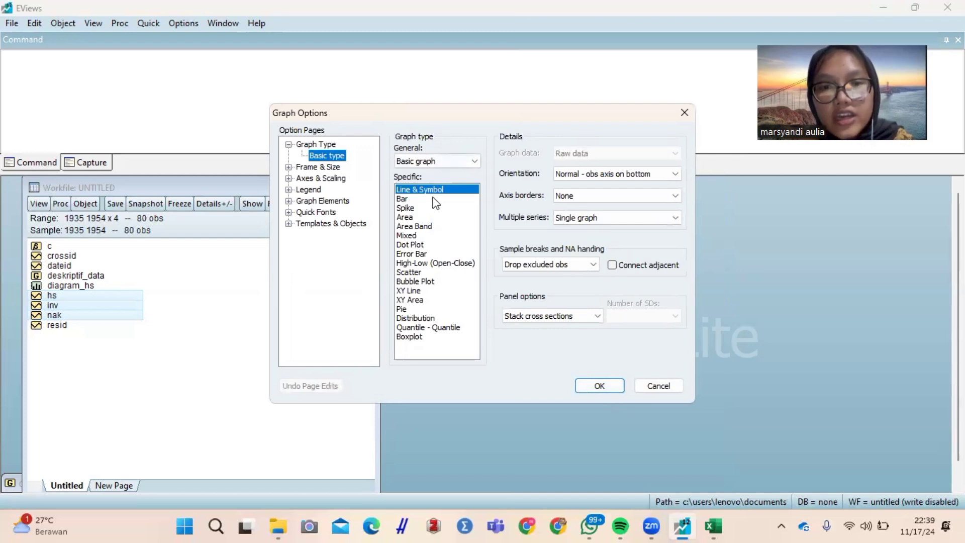
left_click(599, 387)
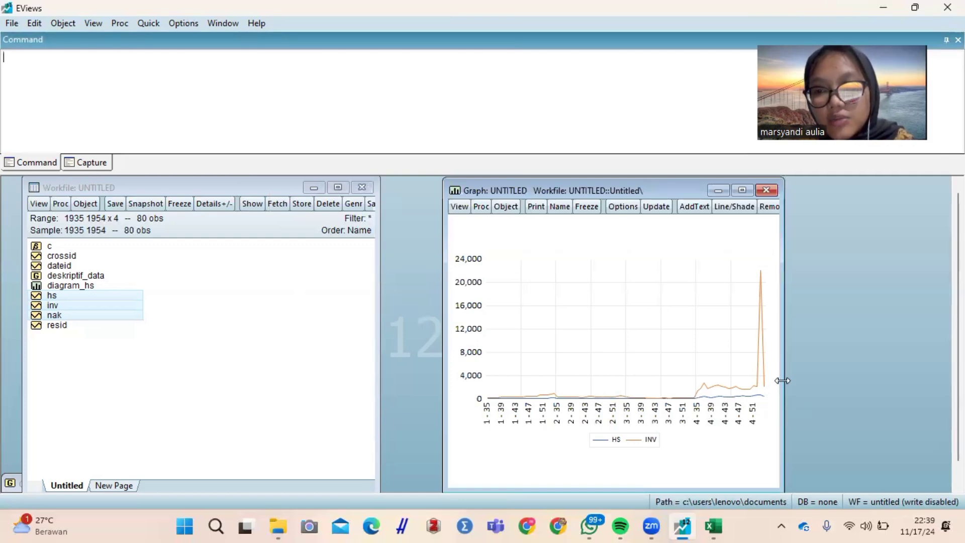
left_click_drag(782, 381, 859, 373)
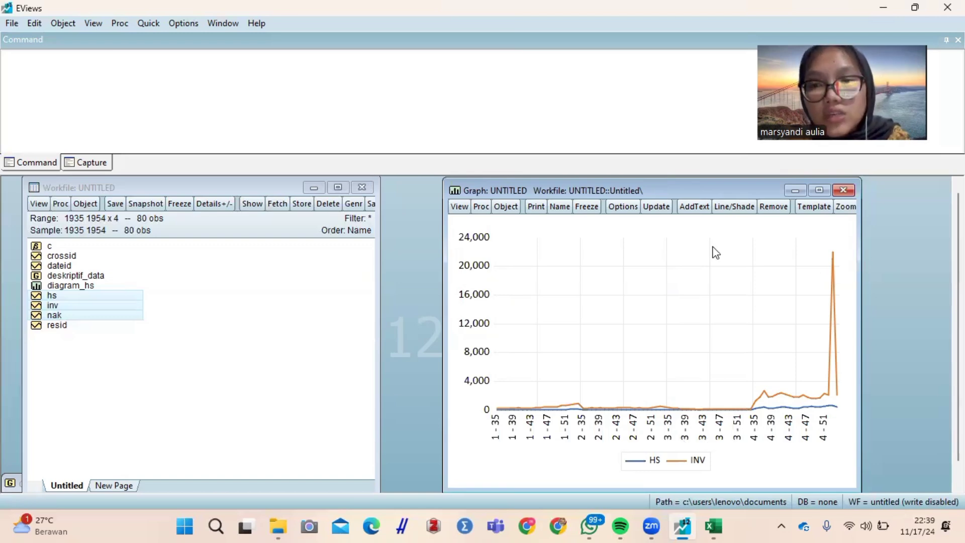
- Change the basic graph type of the HS and INV graph to Area
left_click(624, 206)
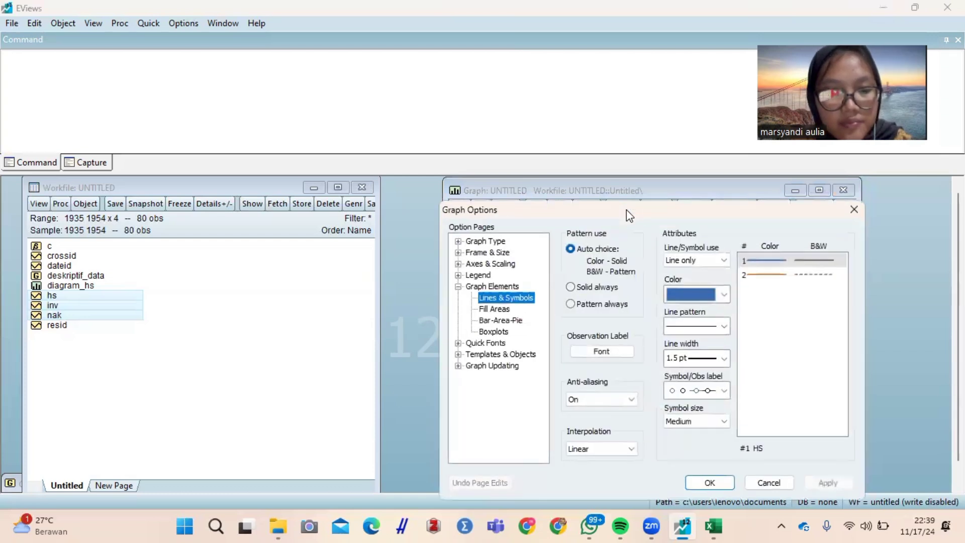
left_click(484, 242)
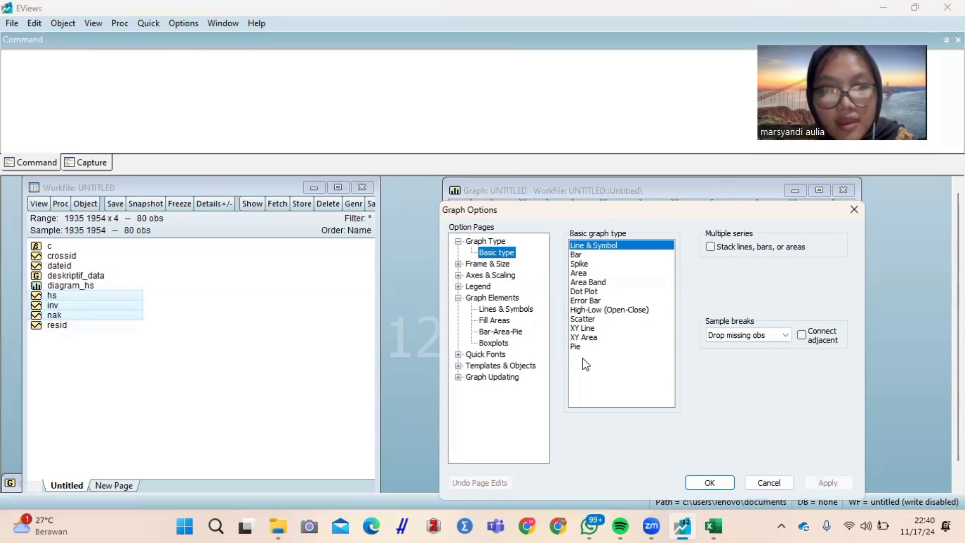
left_click(579, 273)
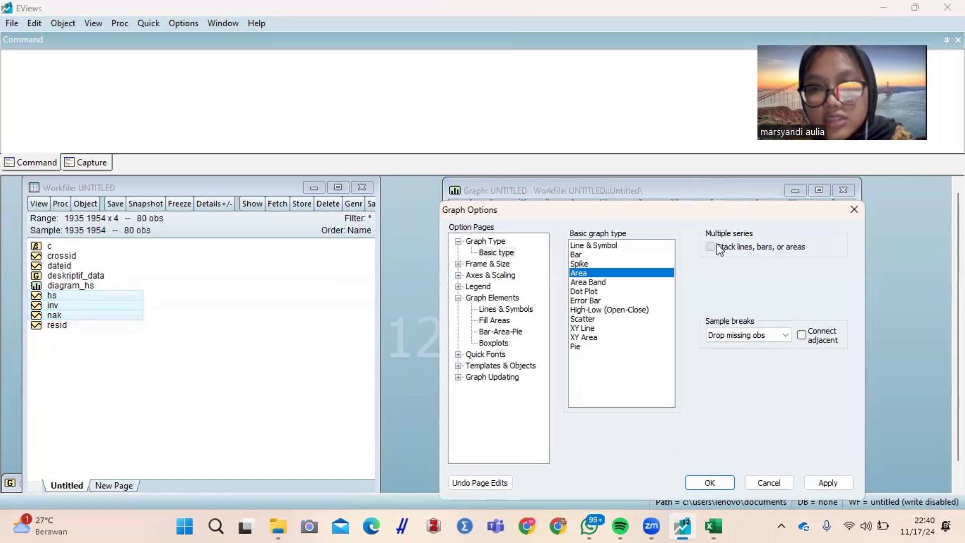
left_click(710, 483)
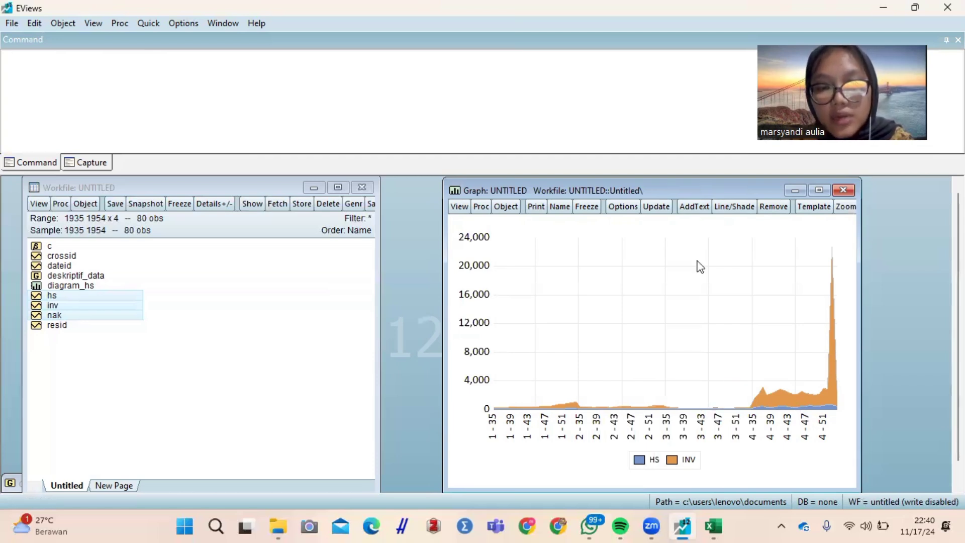
- Change the basic graph type of the HS and INV graph to Scatter
left_click(623, 208)
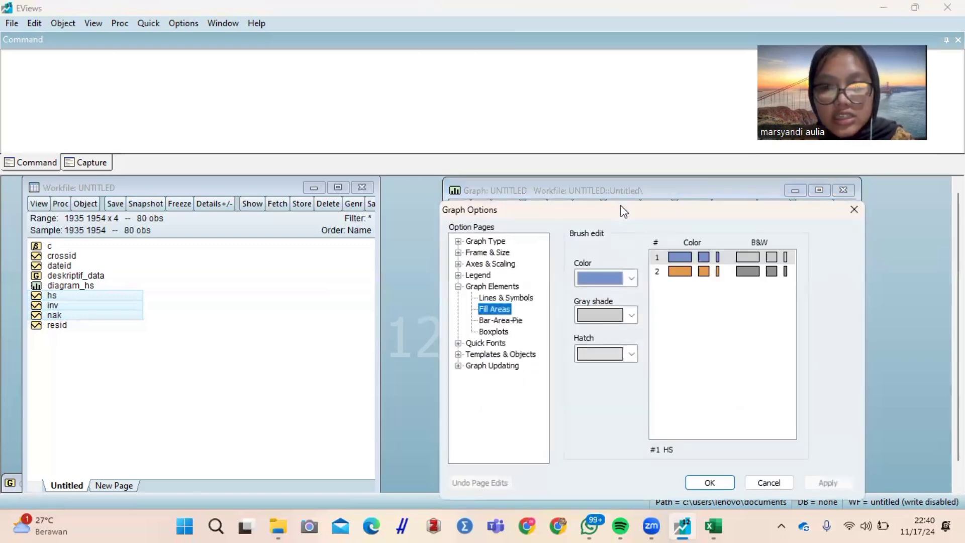
left_click(503, 242)
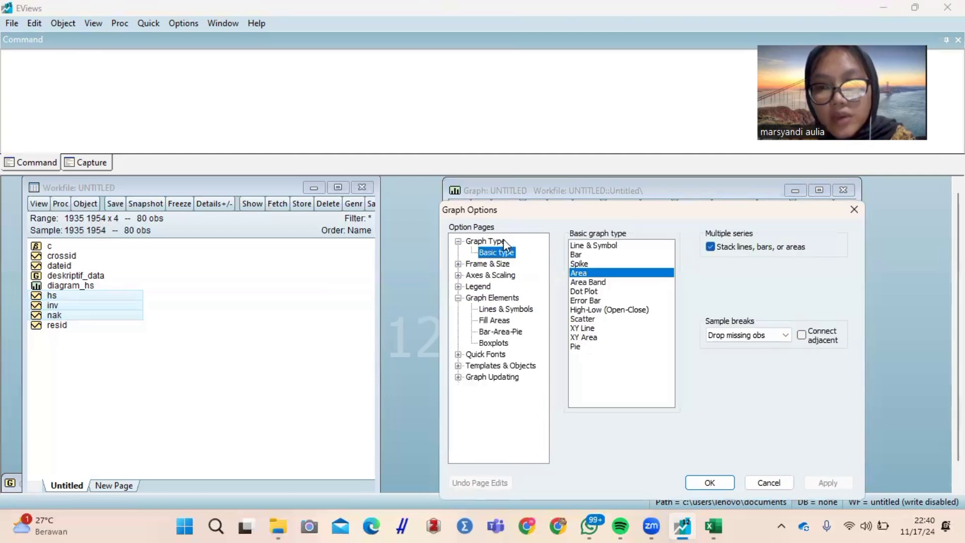
left_click(585, 319)
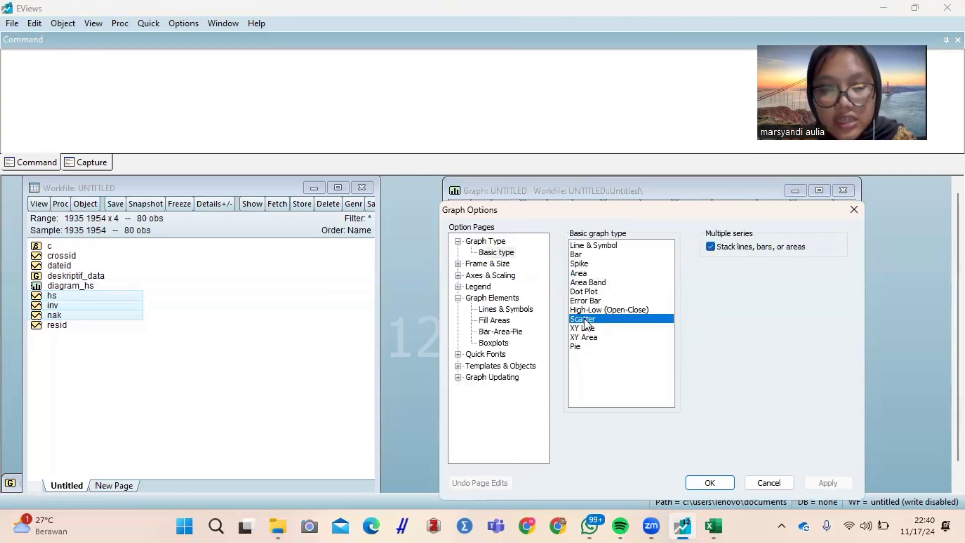
left_click(710, 484)
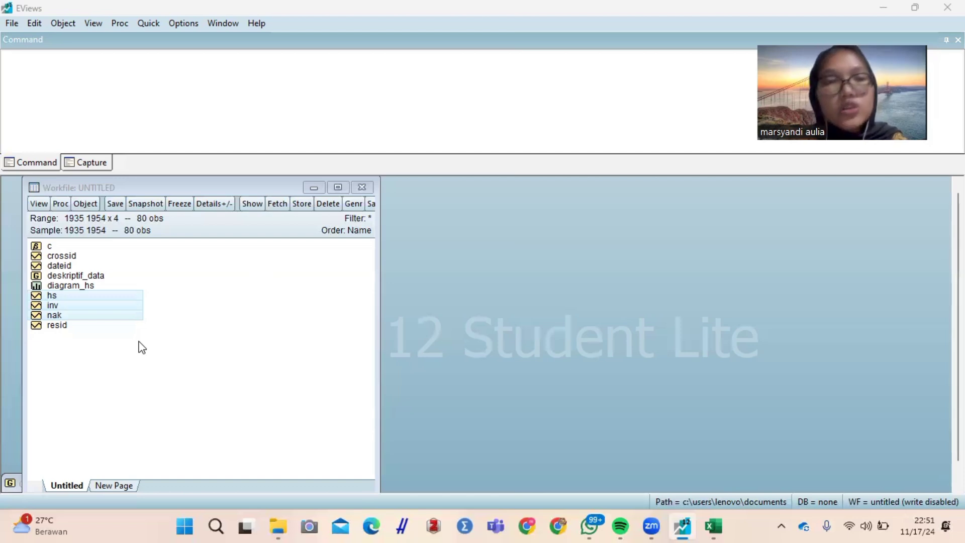
- Create a new Scatter graph of hs and inv, leaving nak out of the series list
left_click(149, 24)
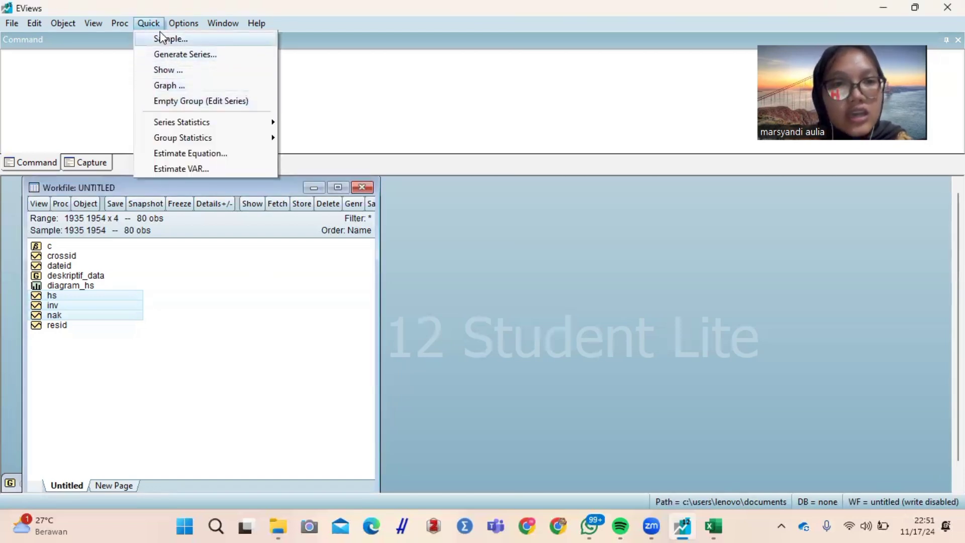
left_click(164, 84)
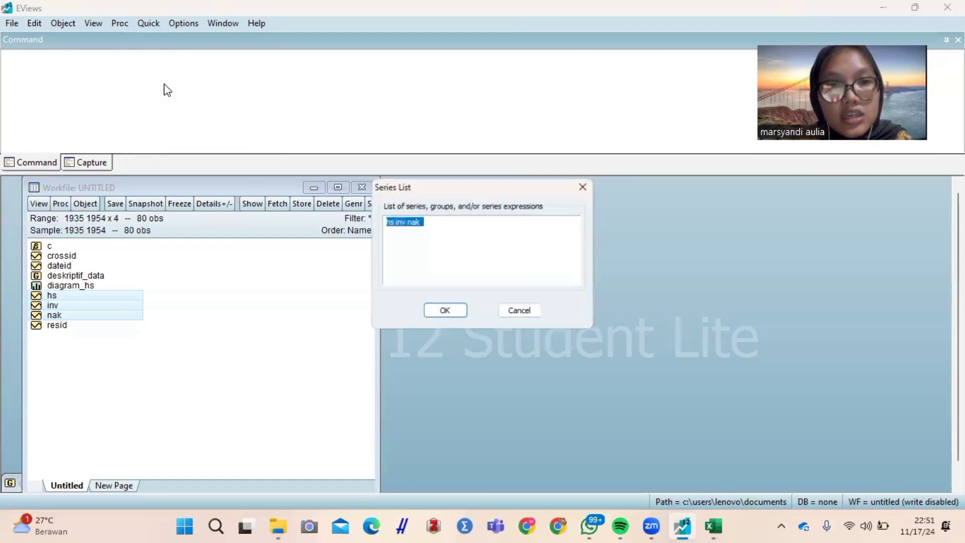
left_click(442, 223)
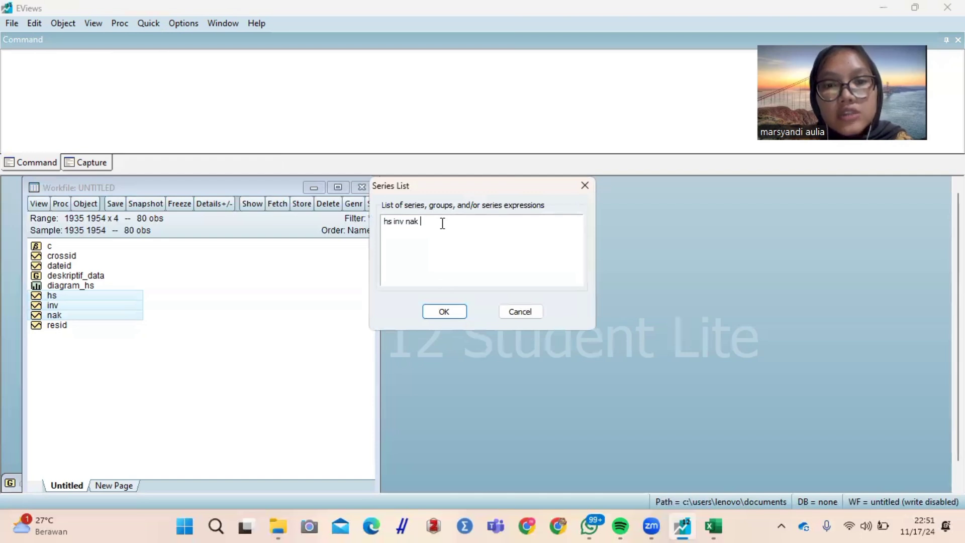
left_click_drag(442, 223, 405, 226)
key("BackSpace")
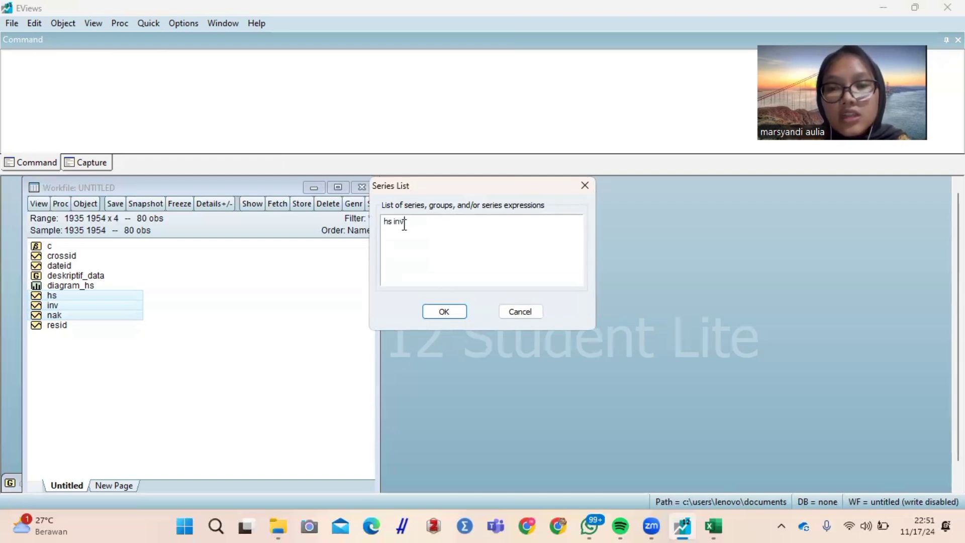
left_click(513, 241)
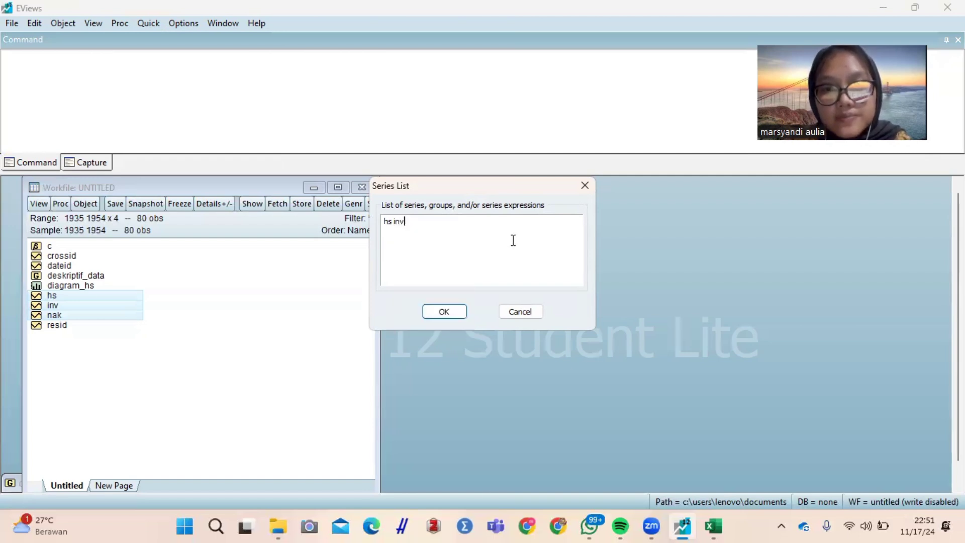
left_click(451, 310)
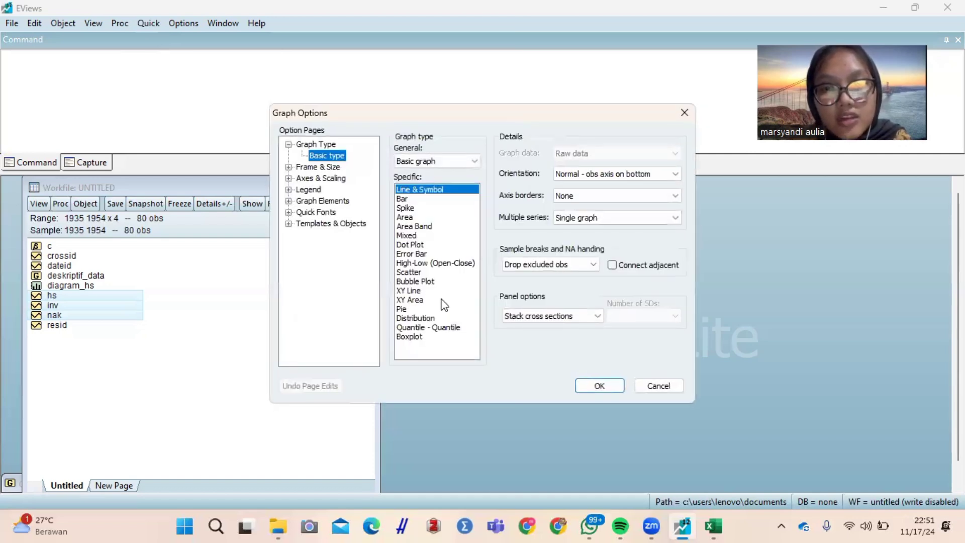
left_click(423, 273)
left_click(585, 389)
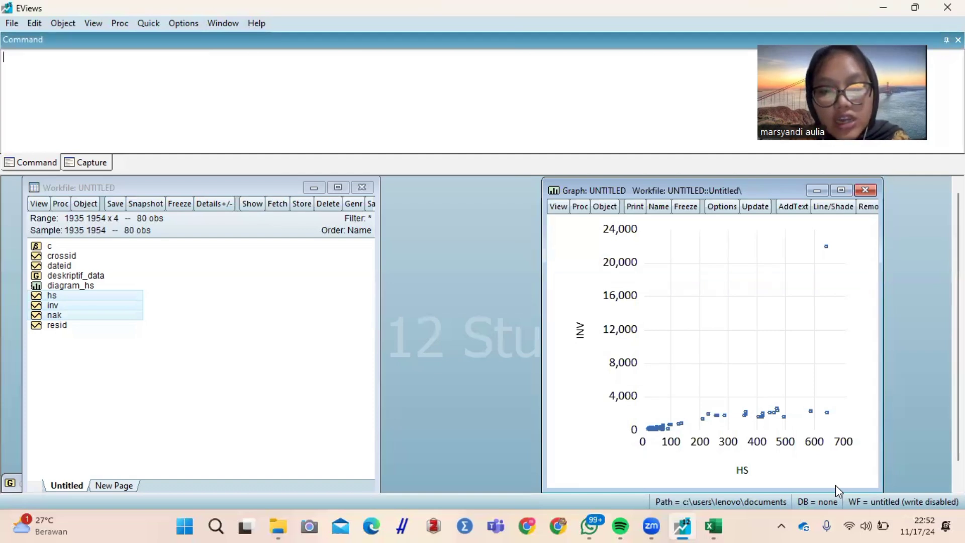
- Compute the group correlations of hs and inv without nak, and minimize the correlation and scatter graph windows
left_click(145, 25)
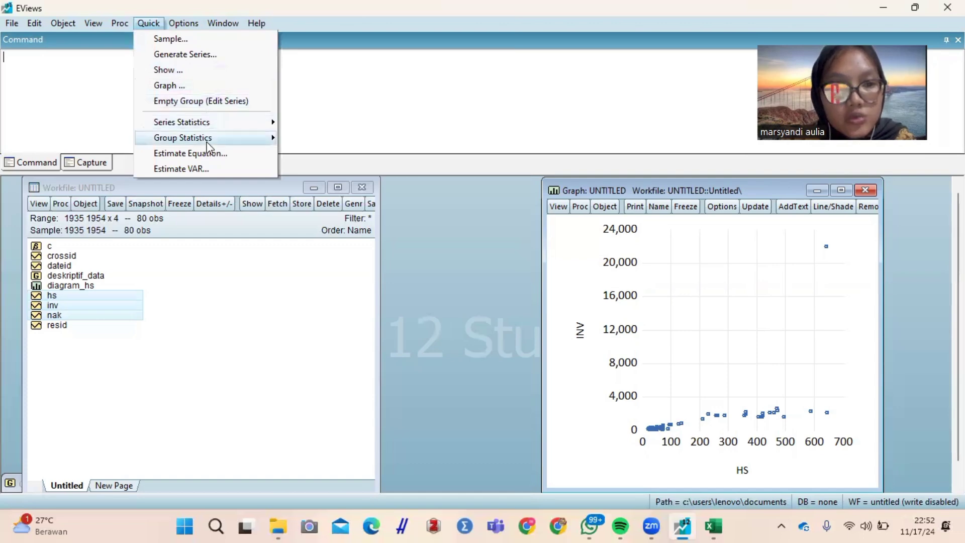
mouse_move(207, 141)
left_click(320, 168)
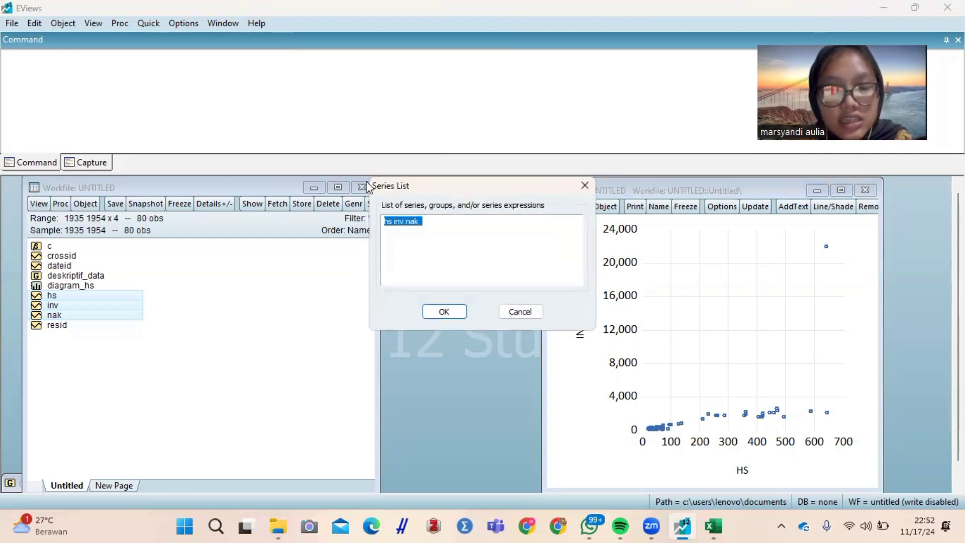
left_click_drag(422, 221, 409, 222)
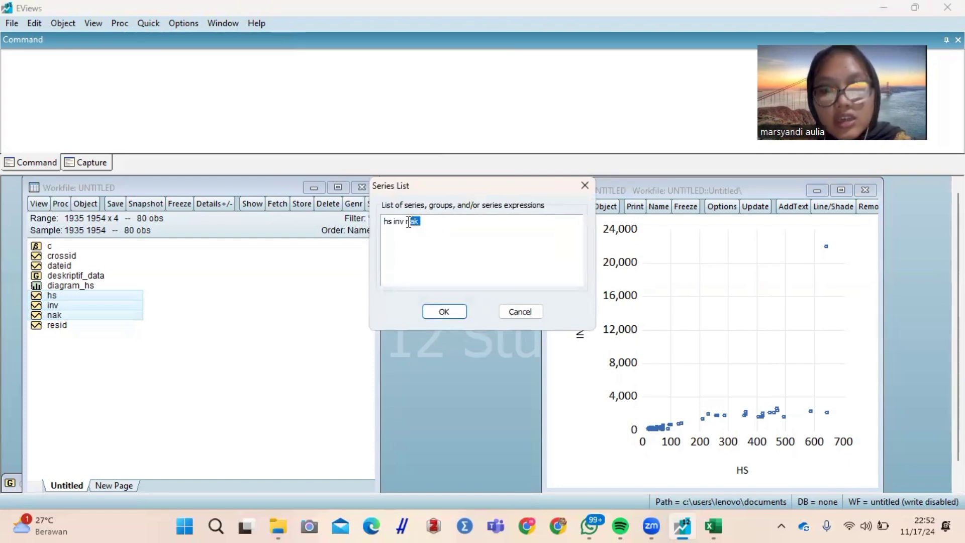
key("BackSpace")
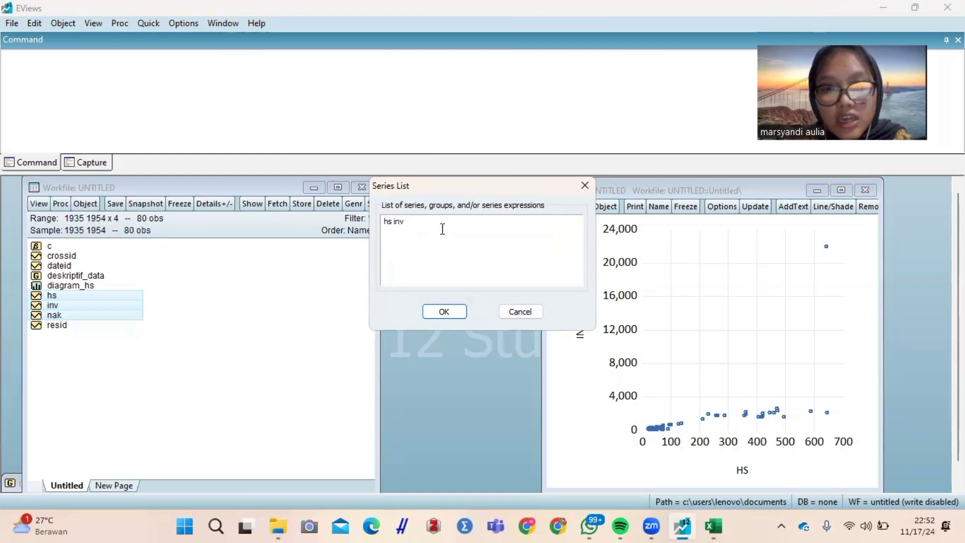
left_click(446, 312)
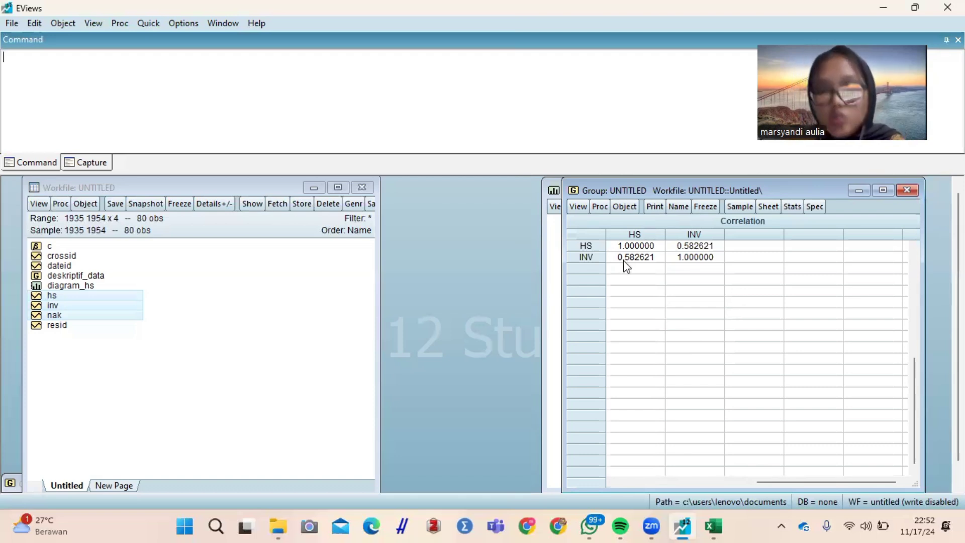
left_click(859, 190)
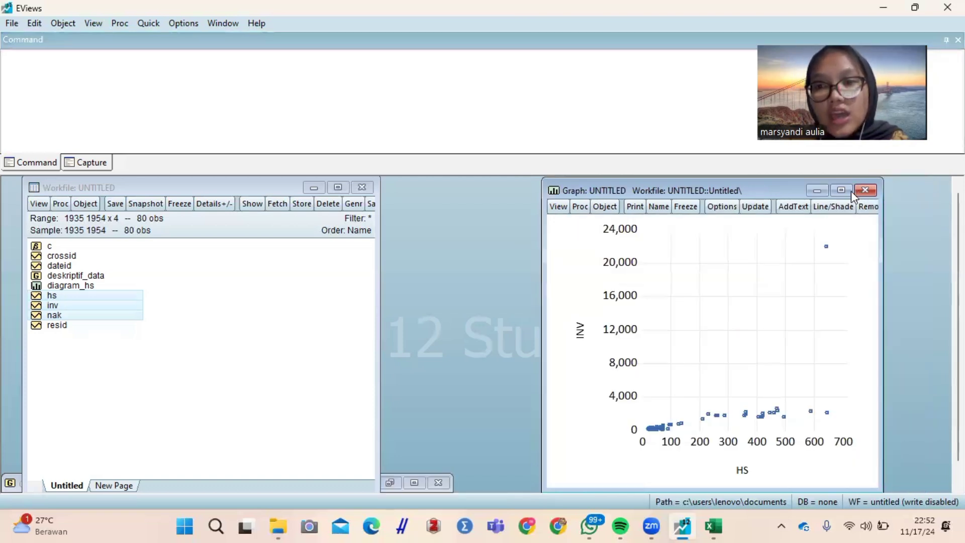
left_click(819, 191)
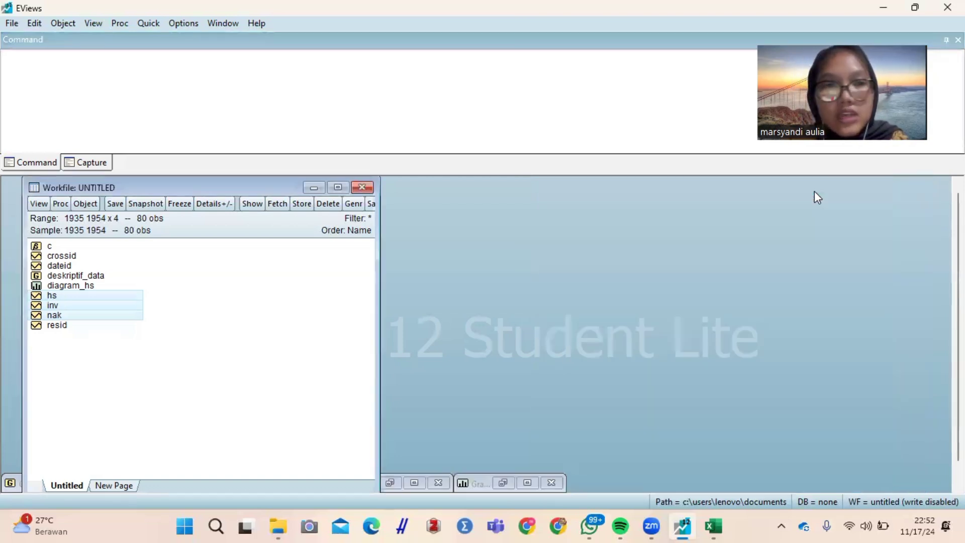
- Create a Scatter graph of inv and nak, leaving hs out of the series list
left_click(147, 25)
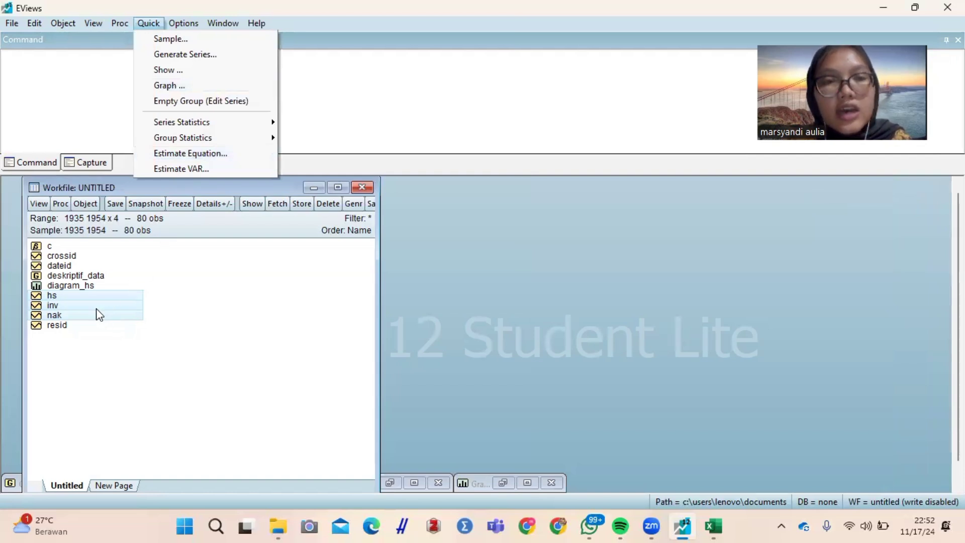
left_click(170, 87)
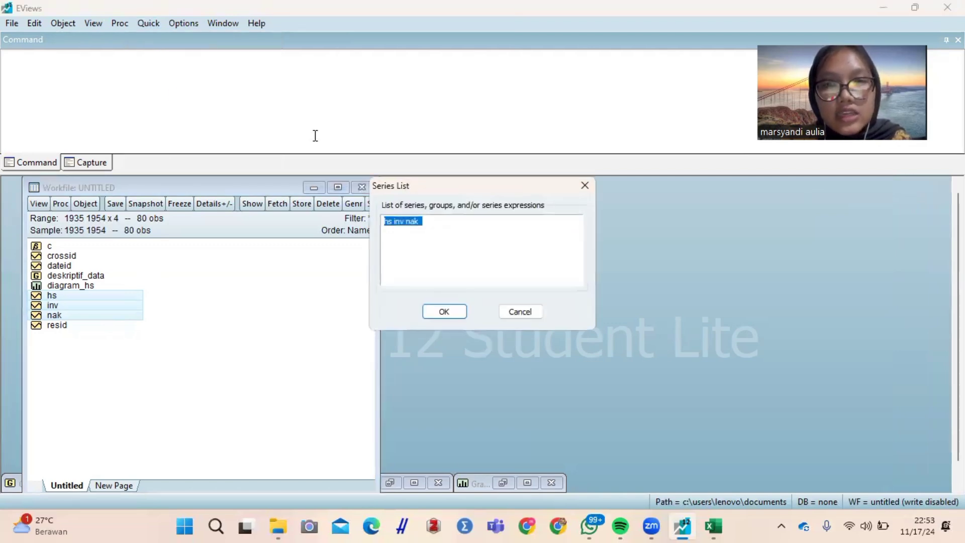
left_click(400, 225)
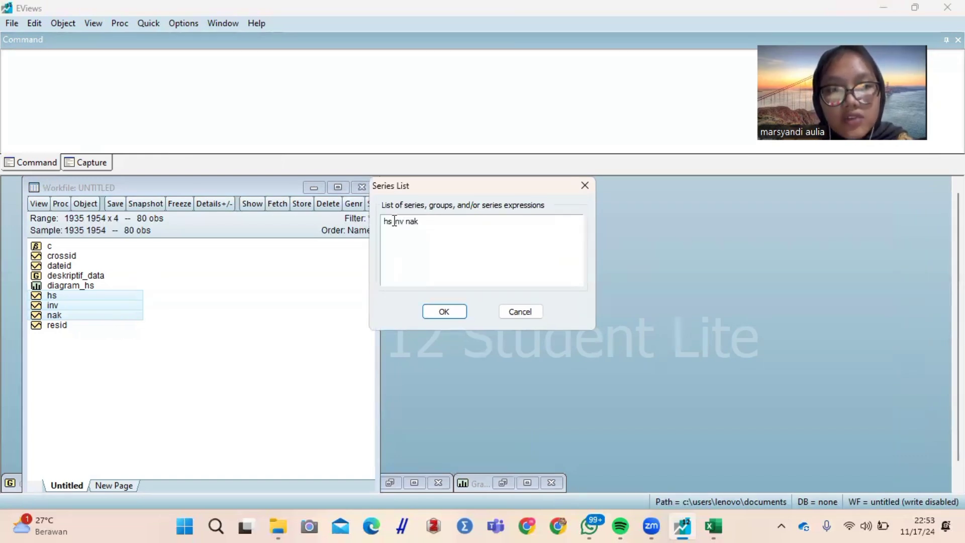
key("BackSpace")
key("BackSpace")
key("BackSpace")
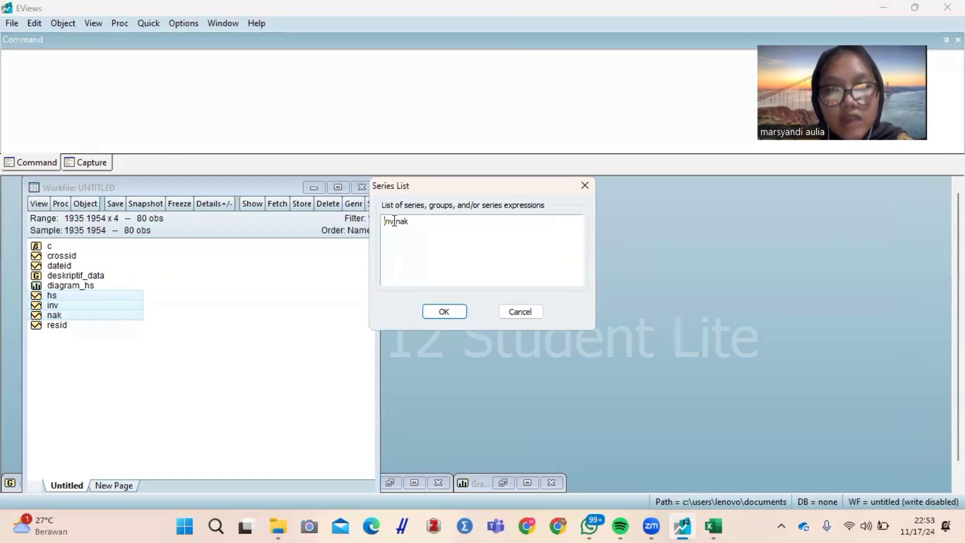
left_click(461, 315)
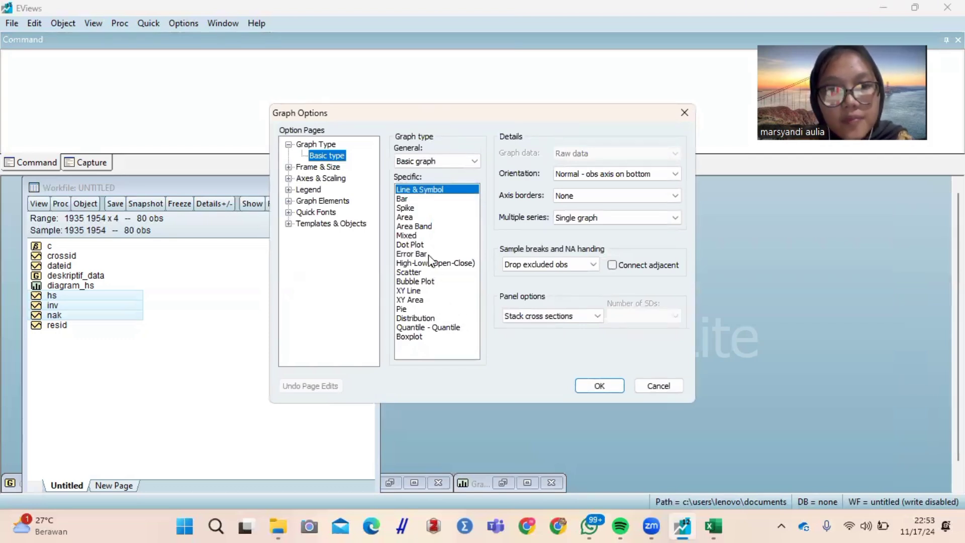
left_click(423, 272)
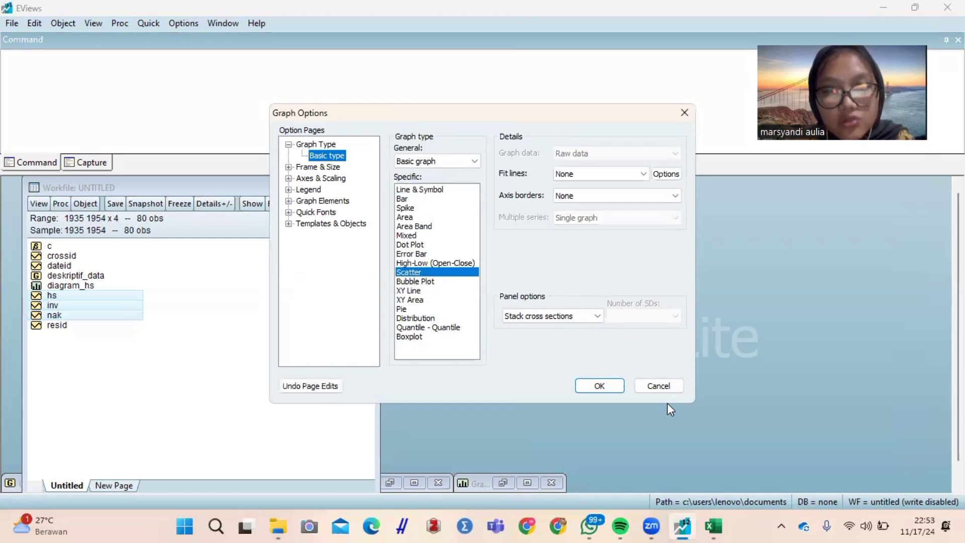
left_click(601, 386)
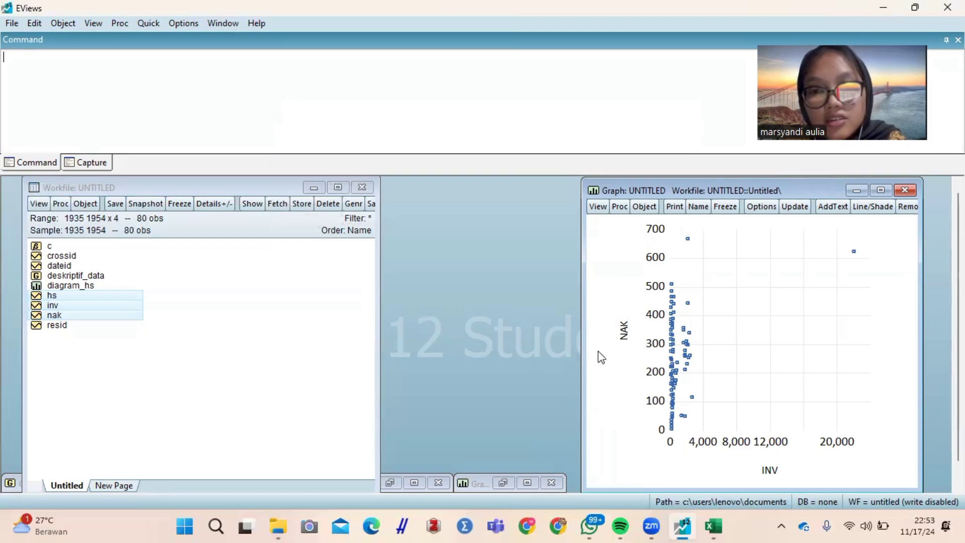
mouse_move(704, 406)
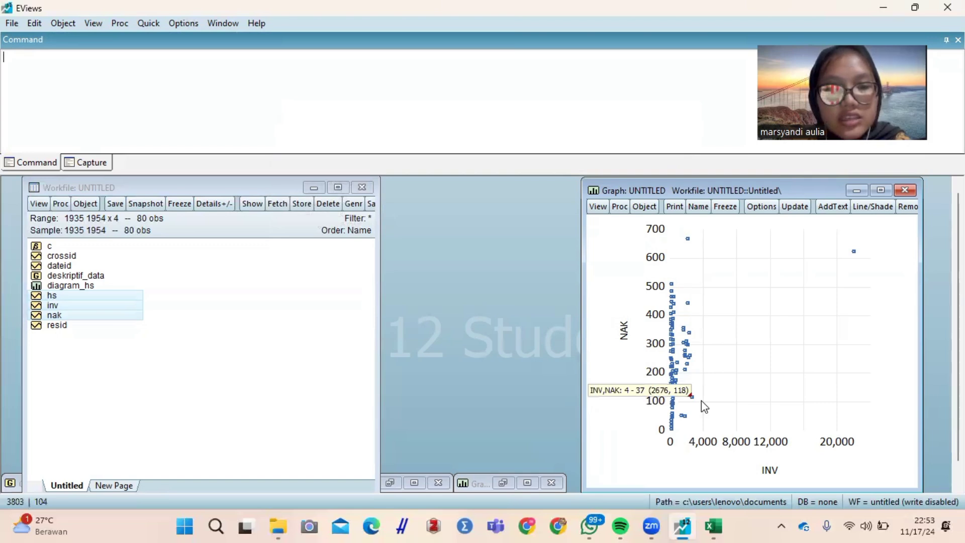
- Compute the group correlations of inv and nak without hs, replacing the previous untitled group, and move the result window off the workfile
left_click(149, 24)
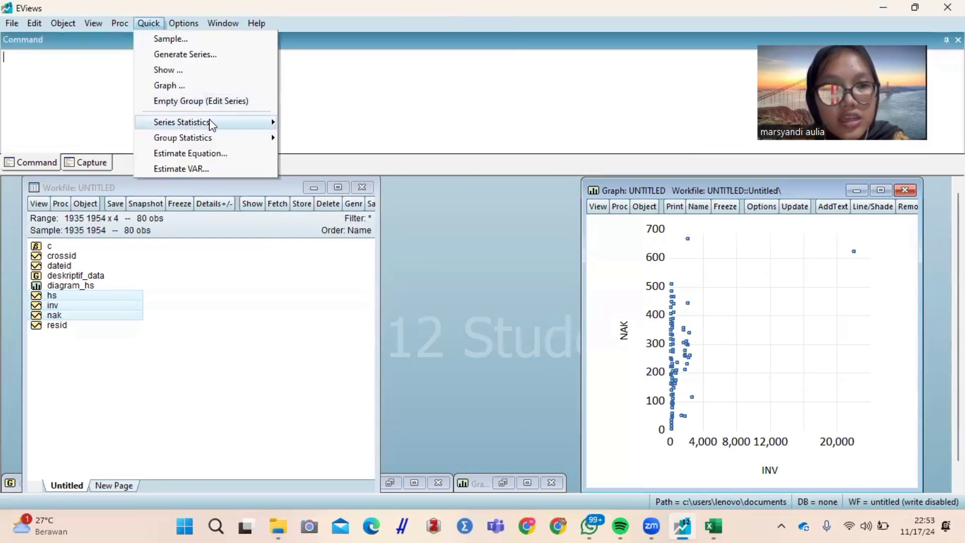
mouse_move(210, 138)
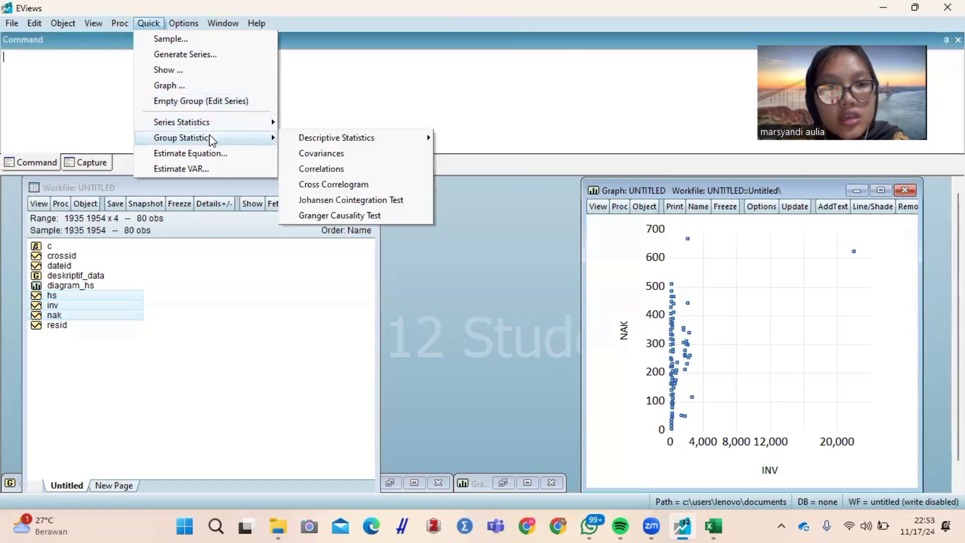
left_click(329, 168)
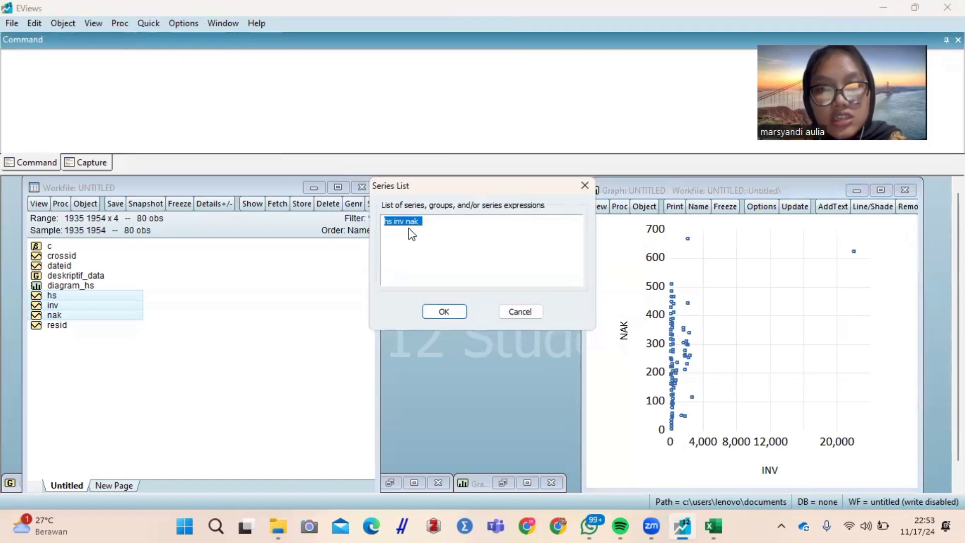
left_click(396, 222)
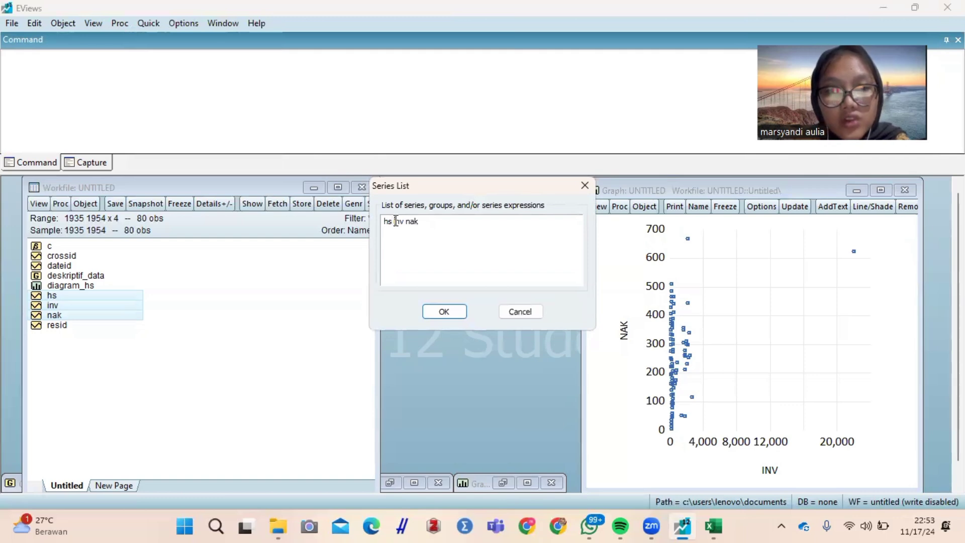
key("BackSpace")
key("BackSpace")
key("BackSpace")
left_click(444, 312)
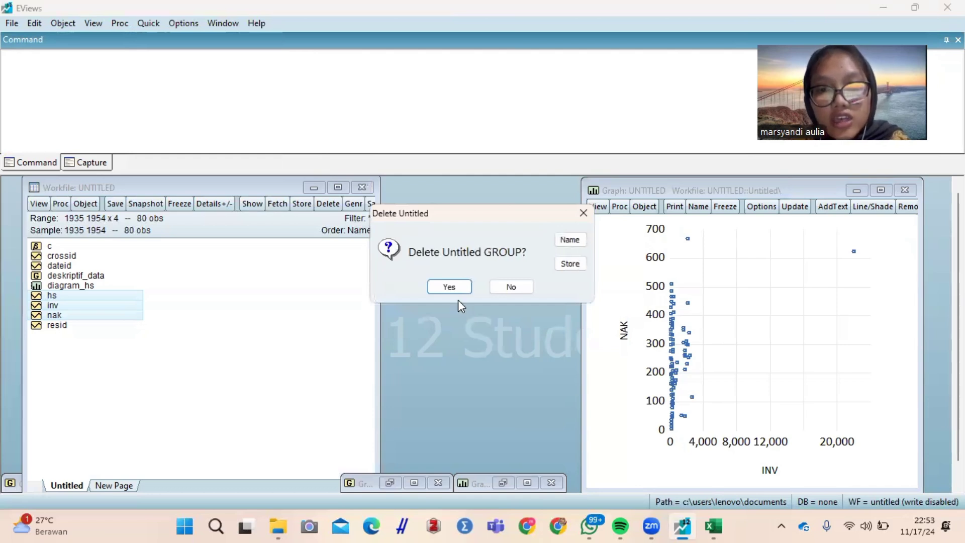
left_click(449, 287)
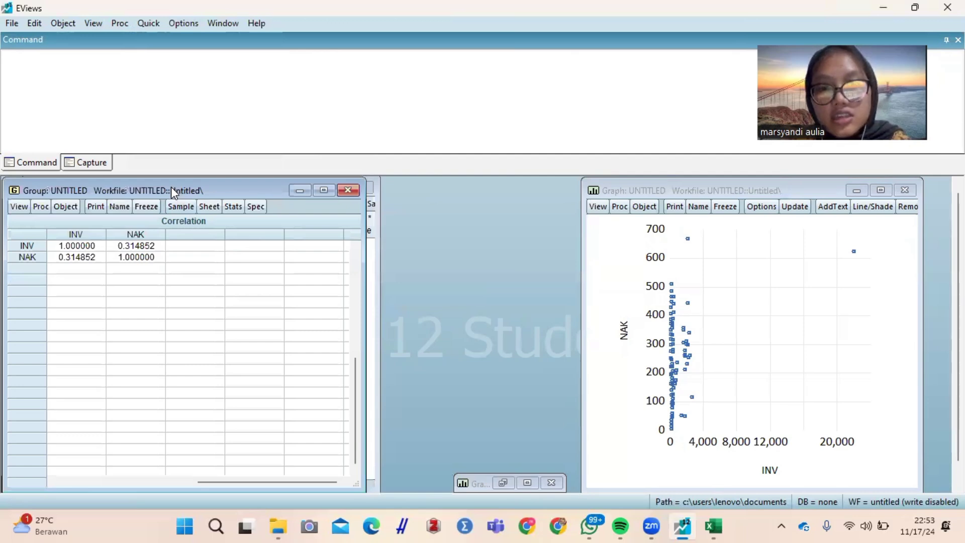
left_click_drag(171, 190, 607, 197)
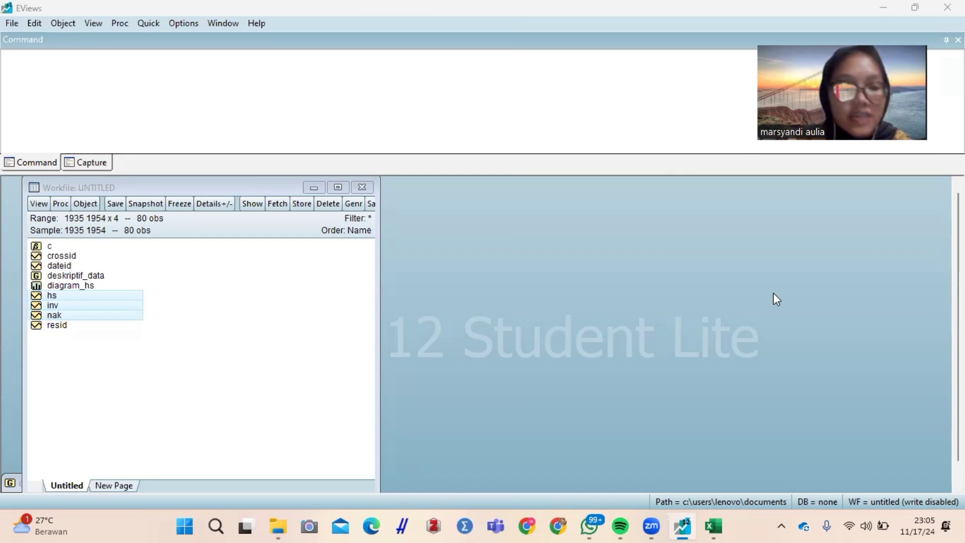
- Estimate the equation inv c hs nak by Least Squares for the sample 1935 1954, and place the output beside the workfile window
left_click(149, 24)
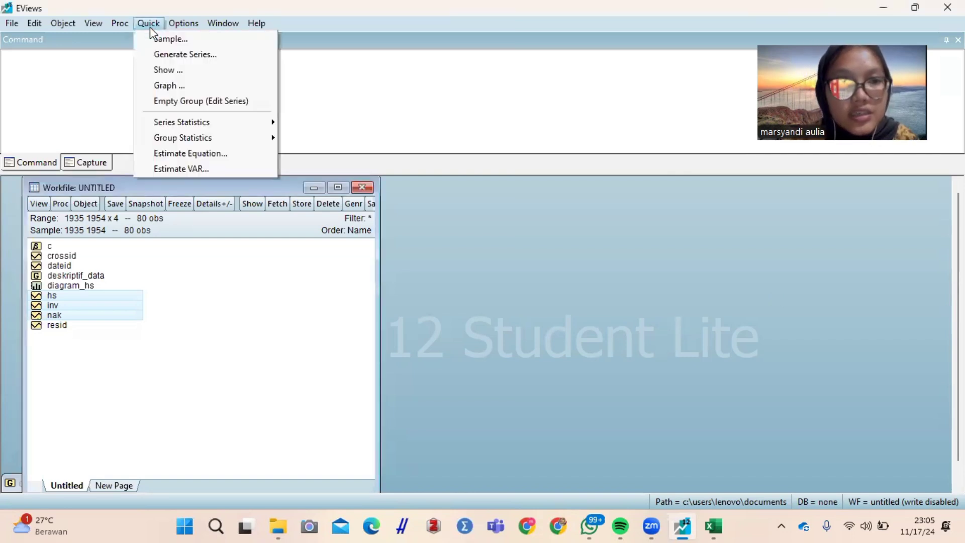
left_click(212, 152)
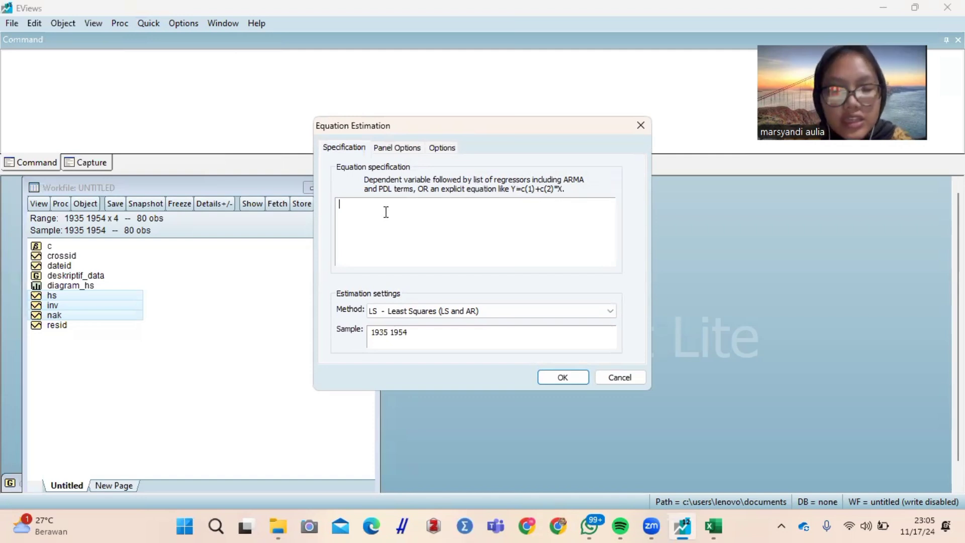
type("in")
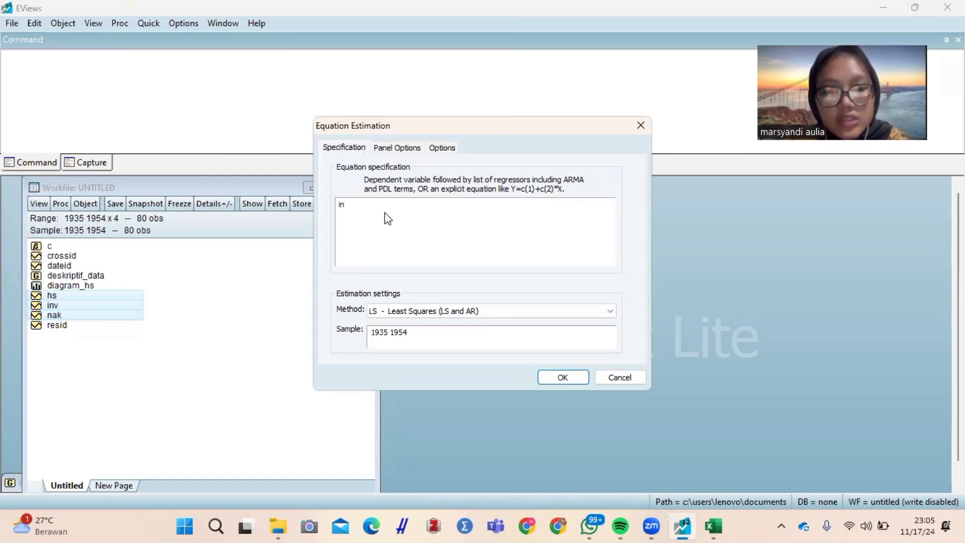
type("v")
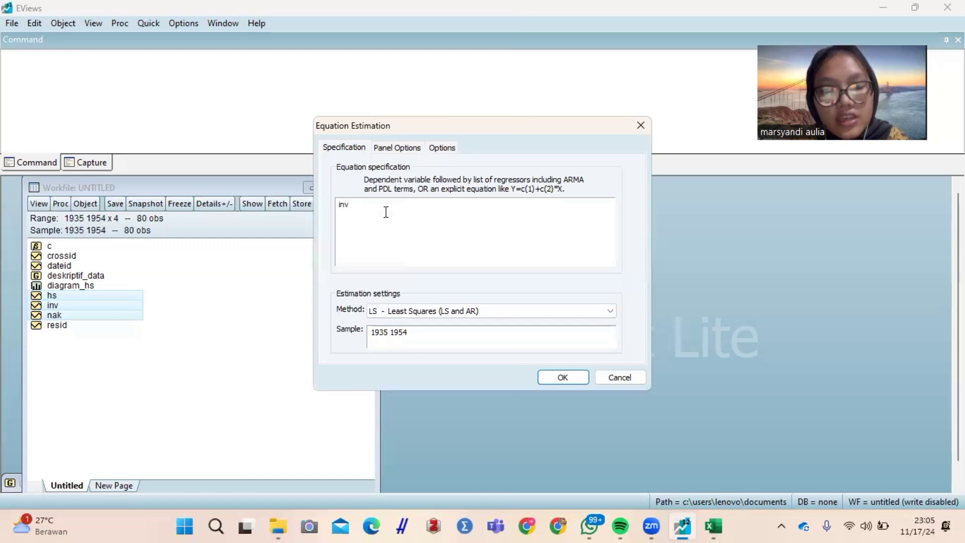
type(" c ")
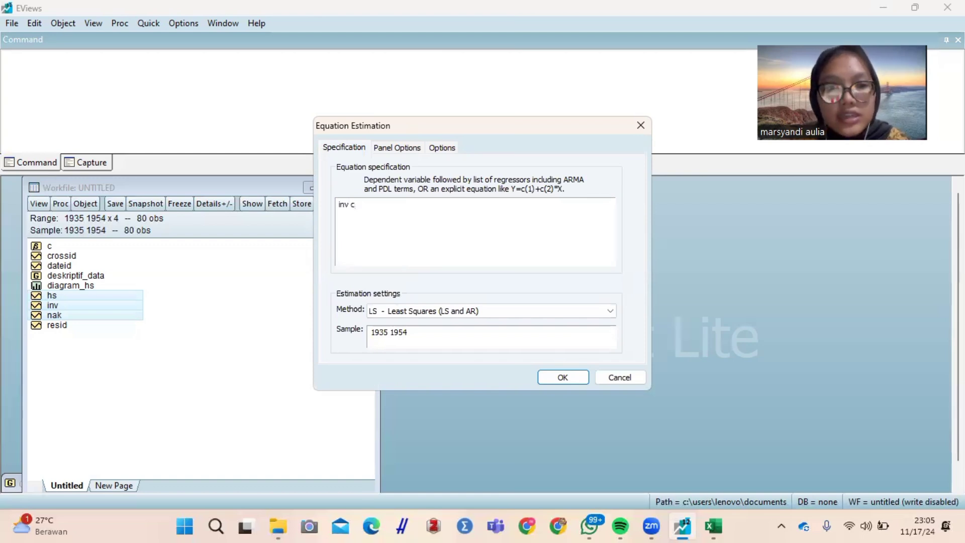
type("h")
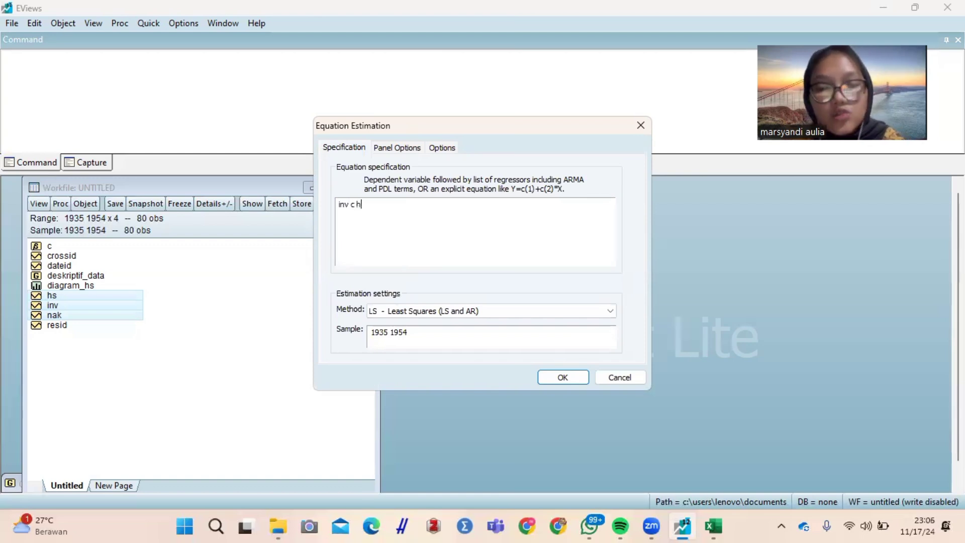
type("s nak")
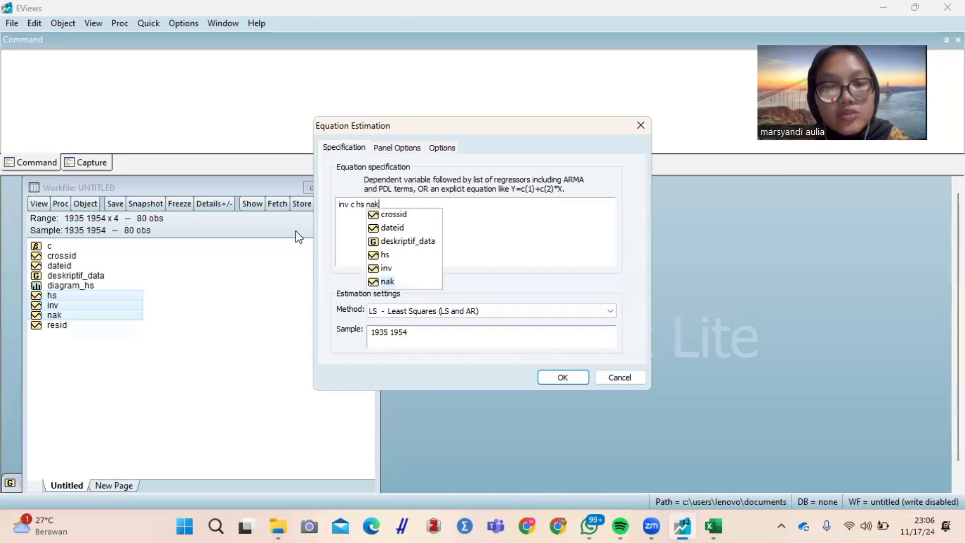
left_click(501, 209)
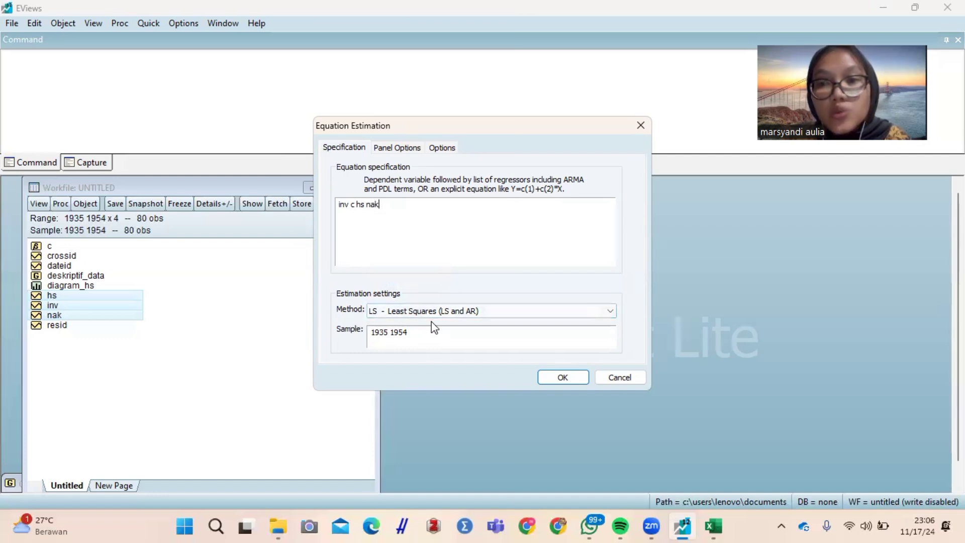
left_click(562, 378)
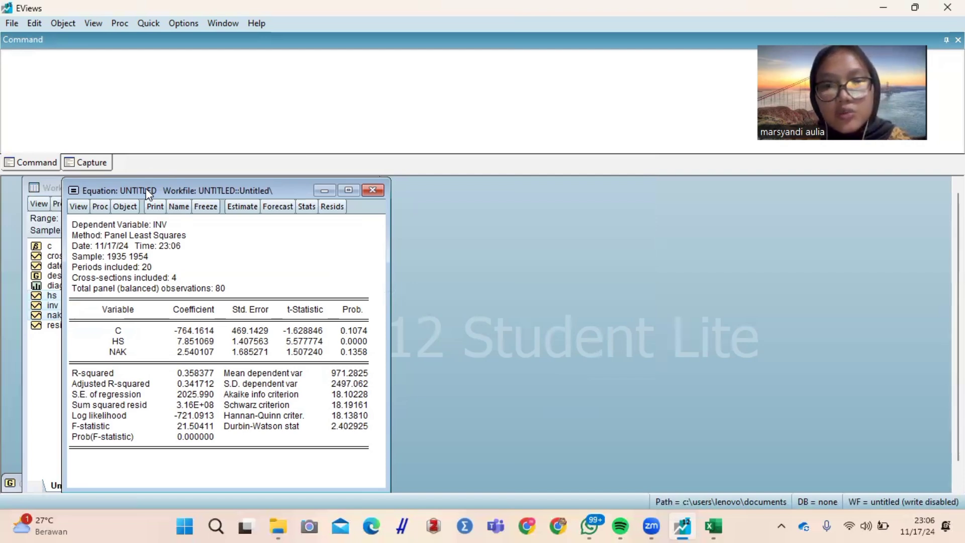
left_click_drag(148, 195, 470, 191)
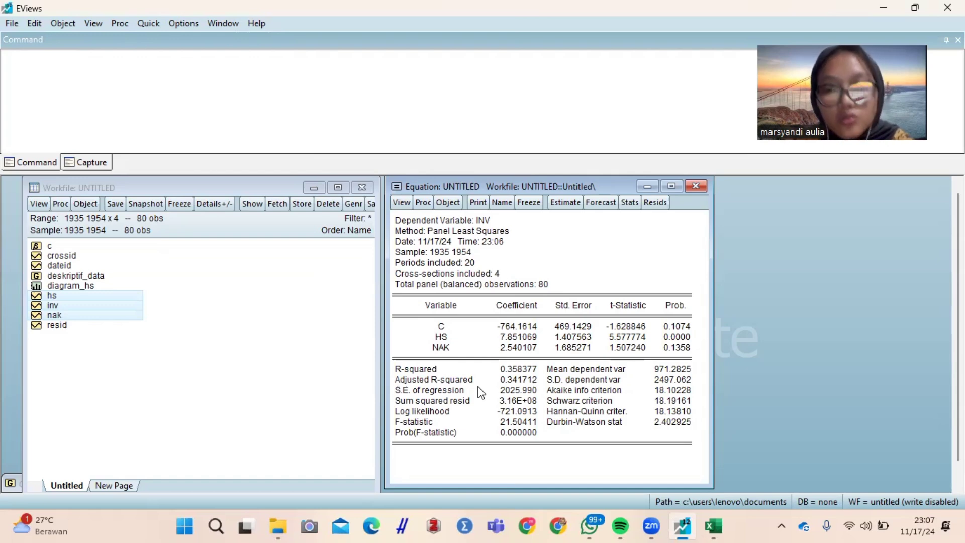
- Switch to the data eviews workbook in Excel and arrange its resized window side by side with the EViews equation output
mouse_move(717, 525)
left_click(702, 462)
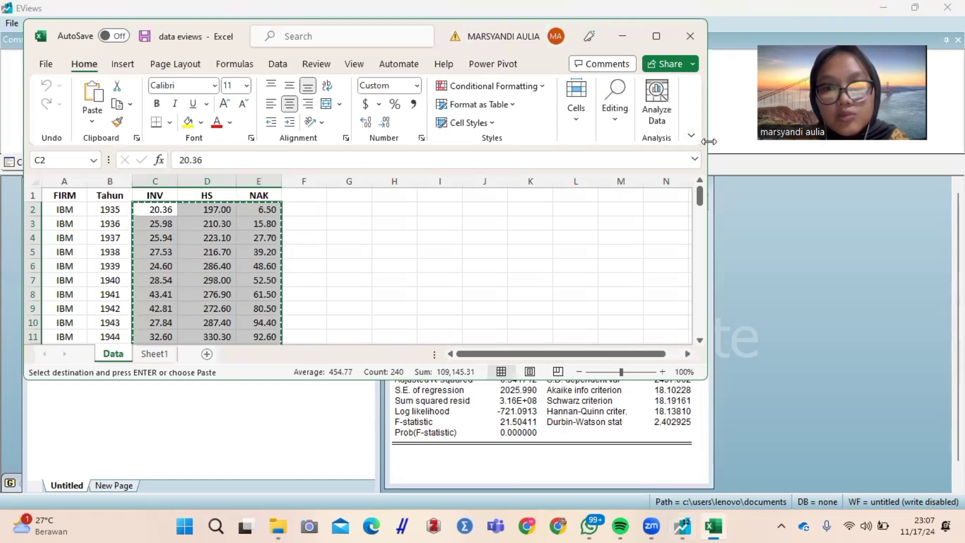
left_click_drag(709, 141, 358, 171)
left_click_drag(229, 381, 229, 507)
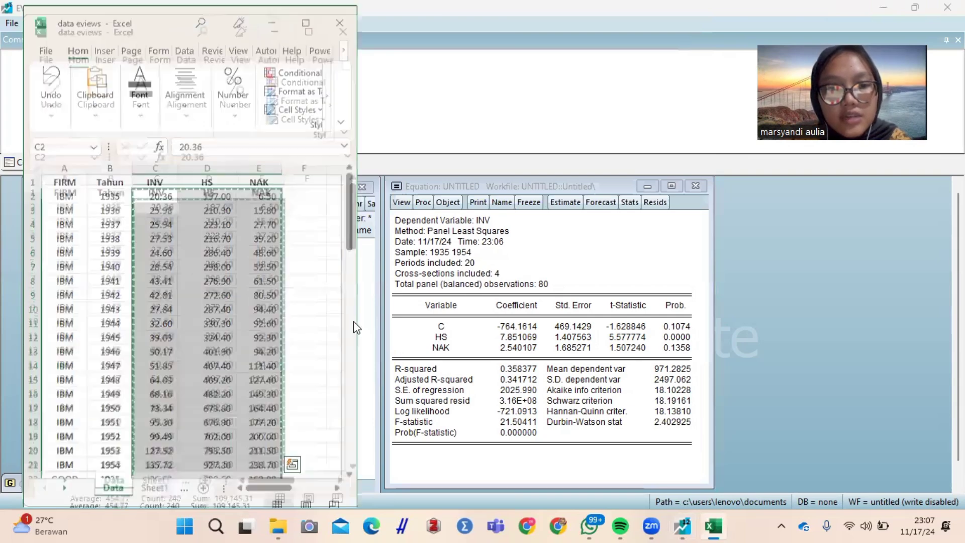
left_click_drag(357, 315, 380, 306)
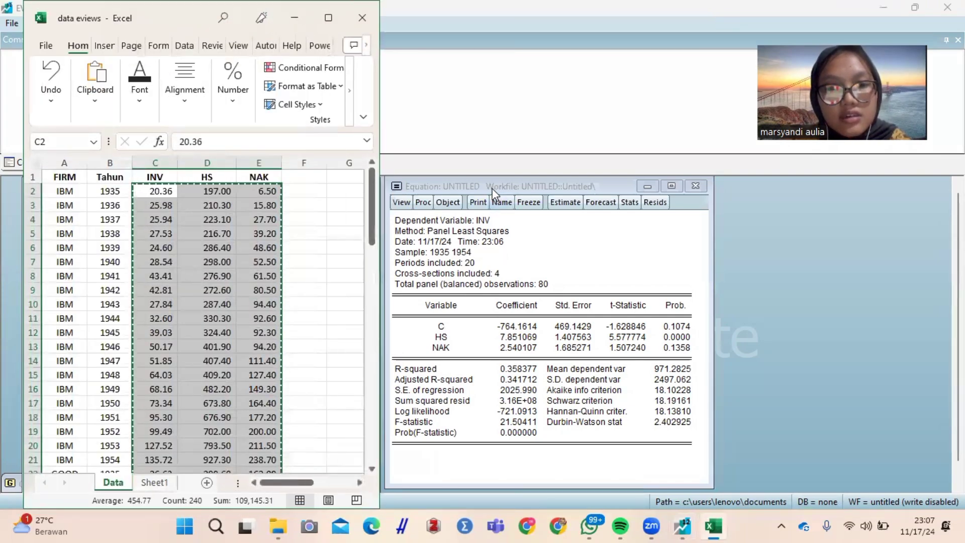
left_click_drag(491, 186, 661, 186)
mouse_move(718, 526)
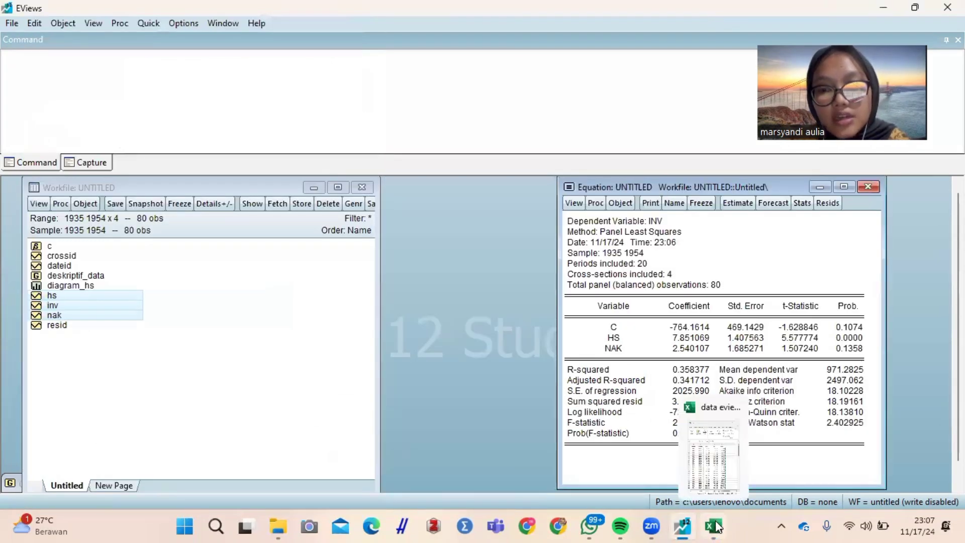
left_click(715, 467)
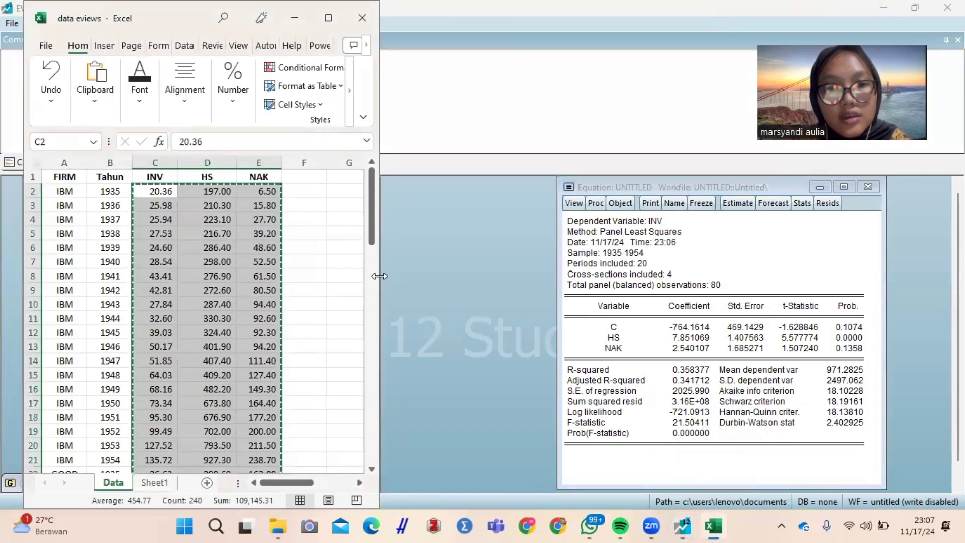
left_click_drag(379, 275, 531, 275)
- Widen the empty column F of the Data sheet to make room for a long line of text
double_click(338, 217)
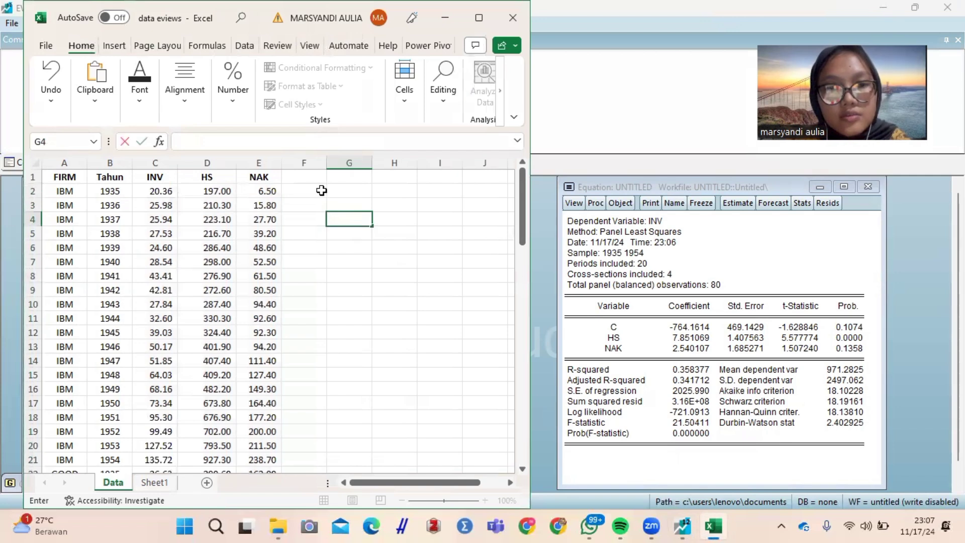
left_click(304, 162)
left_click_drag(327, 163, 504, 187)
- Write the regression equation's intercept and coefficients in cell F2 as the text Y = -764,161 + 7,851 + 2,540
left_click(319, 189)
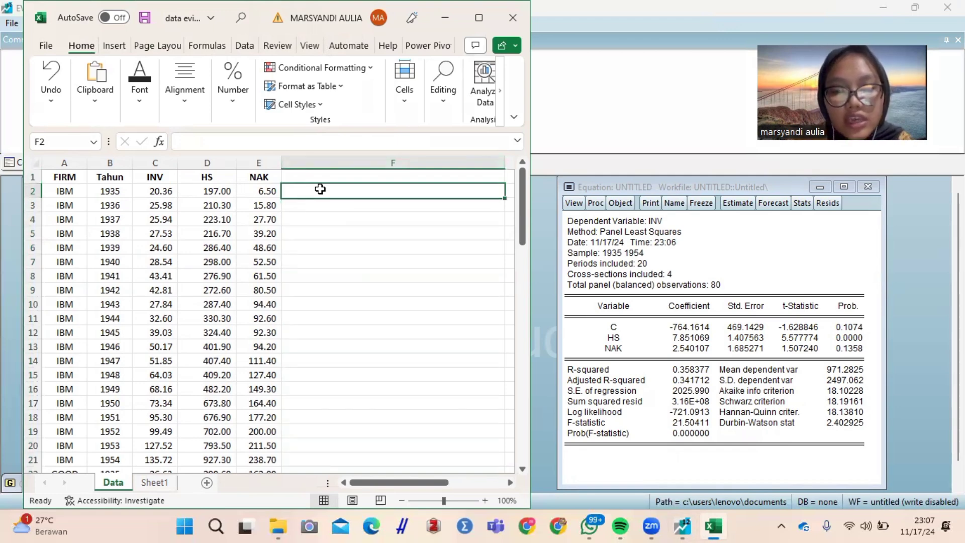
type("Y =")
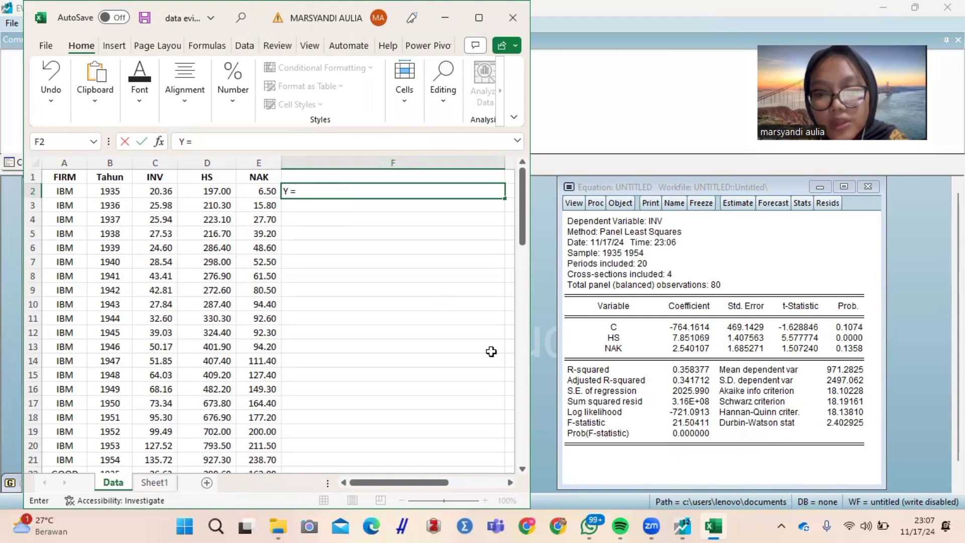
type("-7")
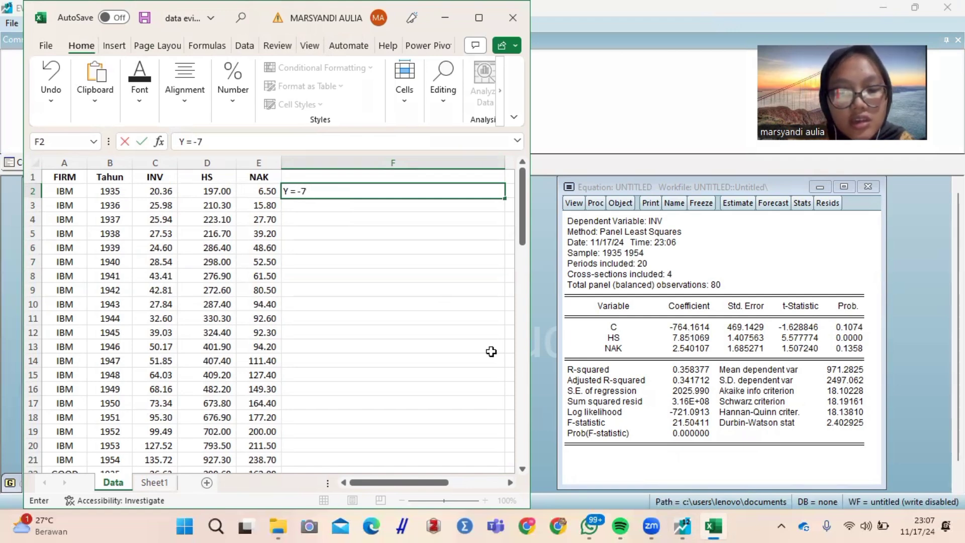
type("64,")
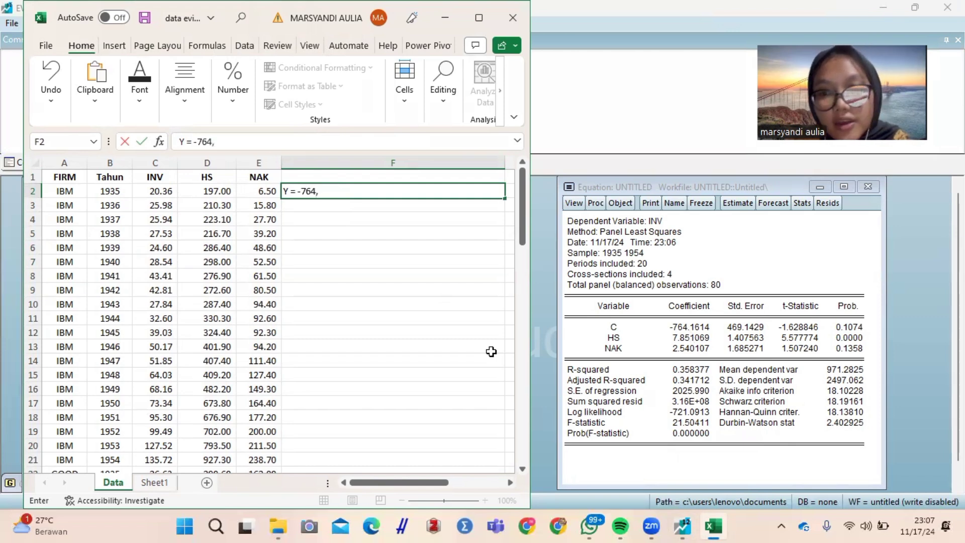
type("161")
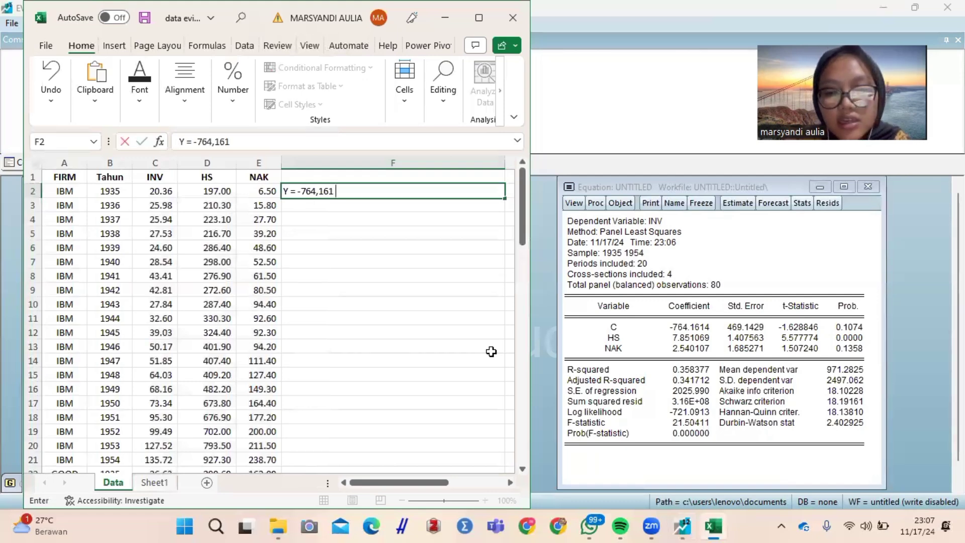
type(" +")
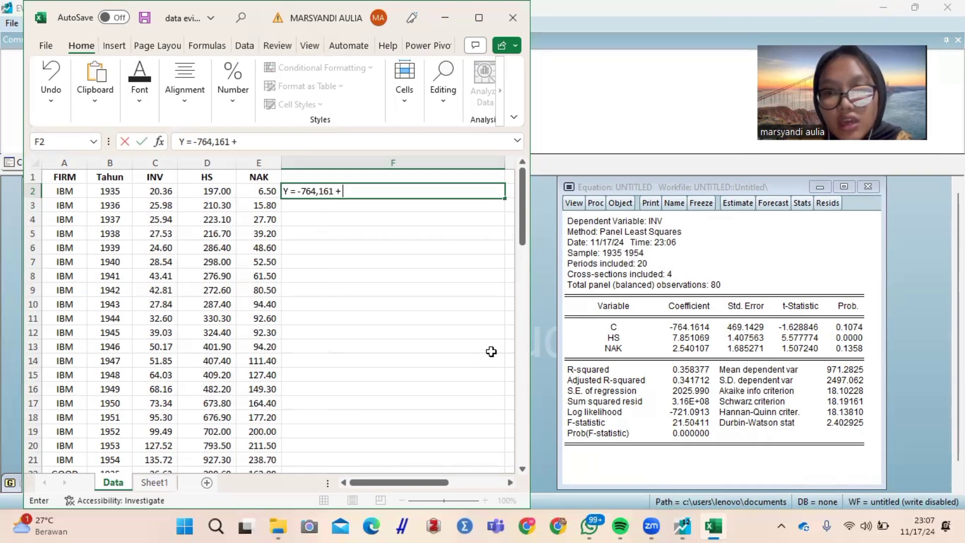
type(" 7.")
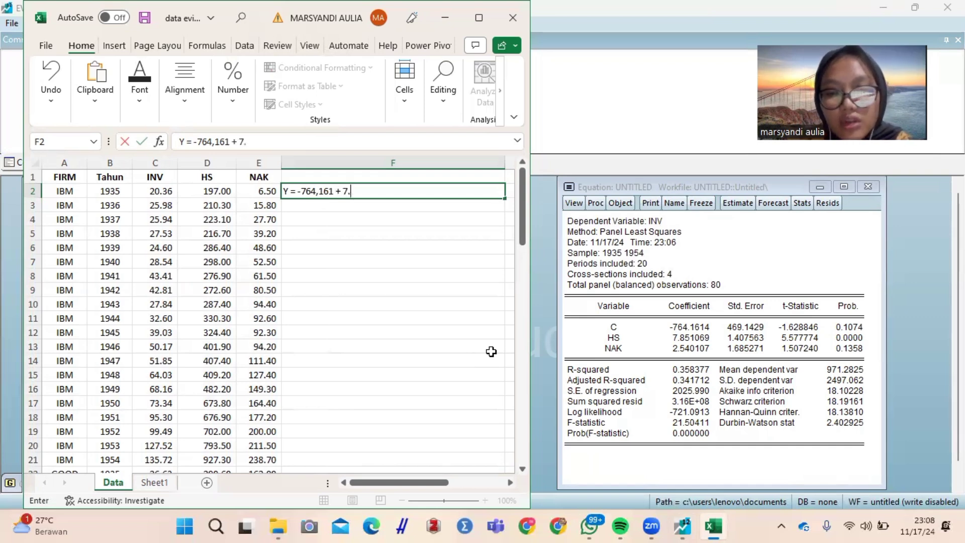
key("BackSpace")
type(",")
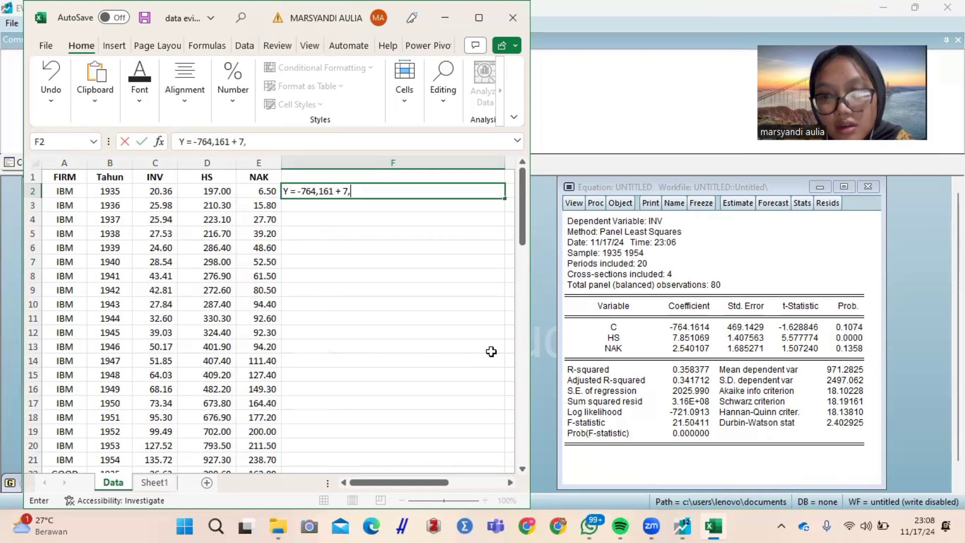
type("851")
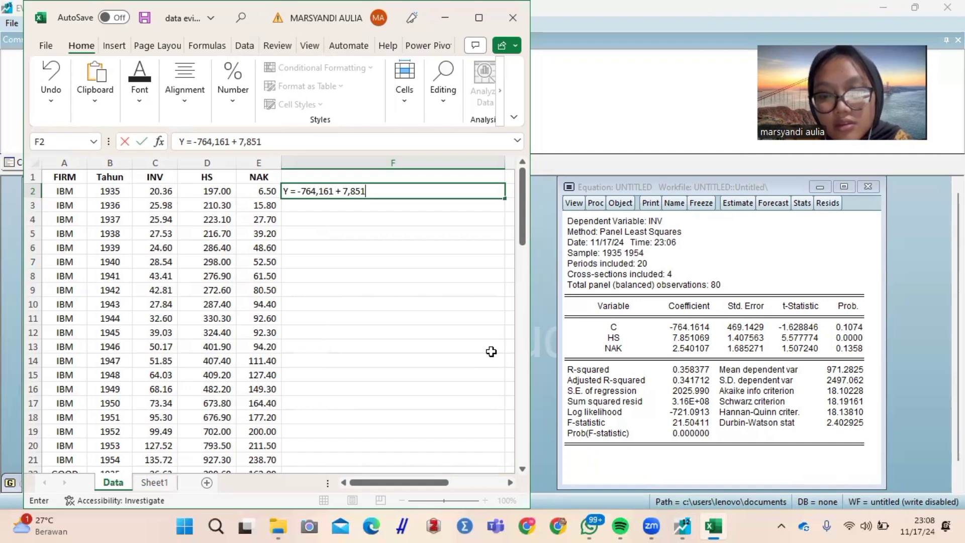
type(" +")
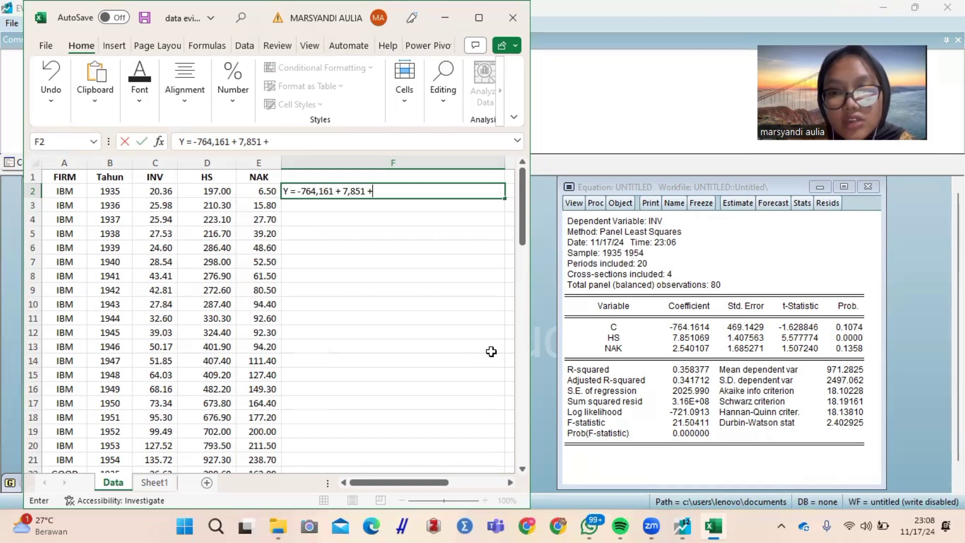
type(",54")
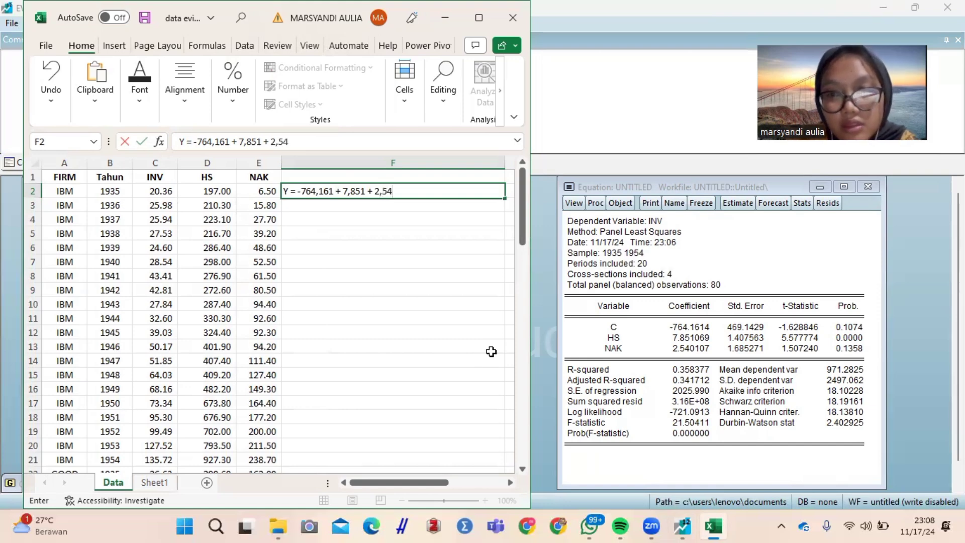
type("0")
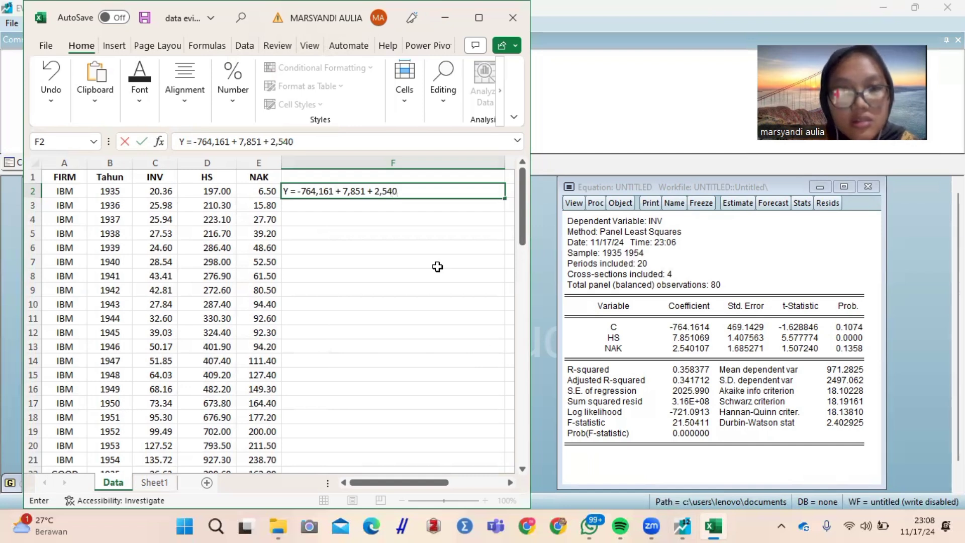
- Add the variable X1 after 7,851 and X2 after 2,540 in the F2 equation, and commit the entry
left_click(367, 192)
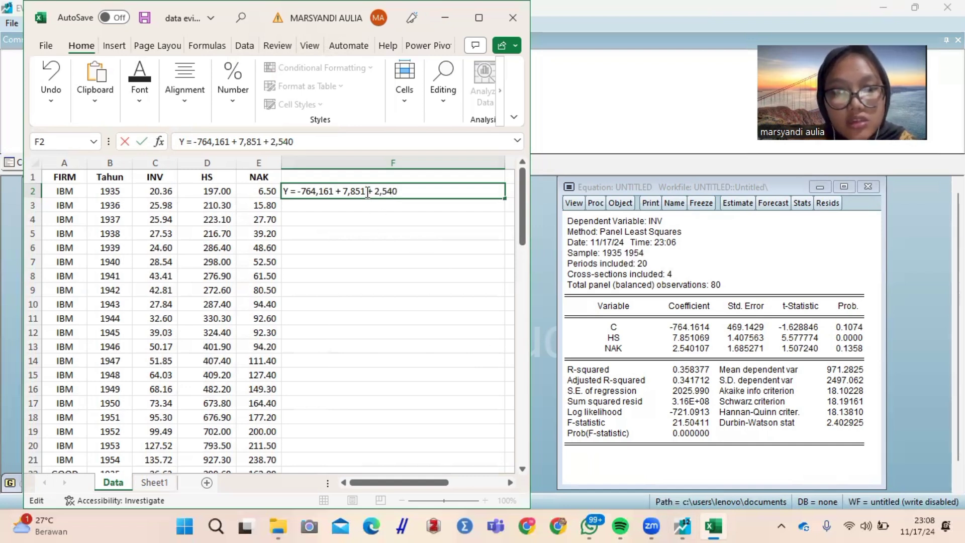
type("X1")
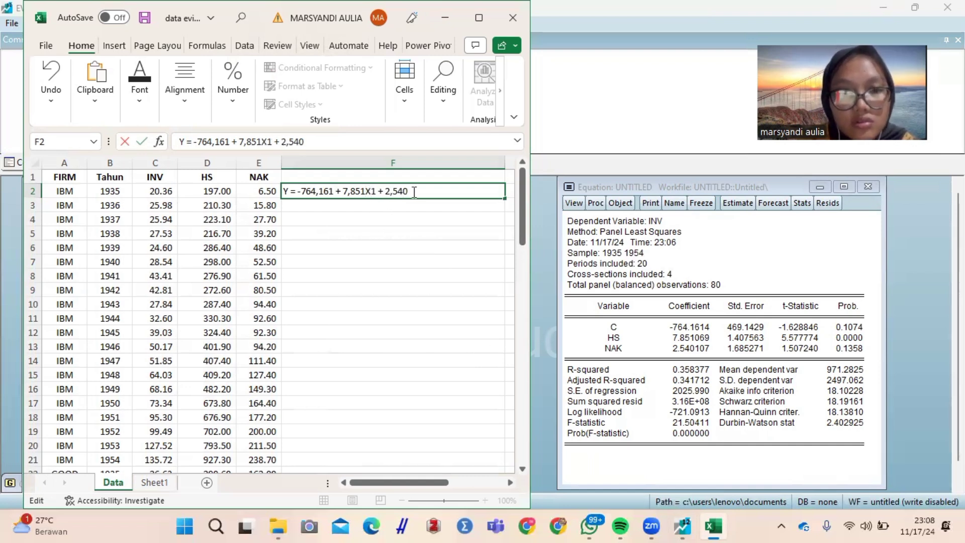
type("X2")
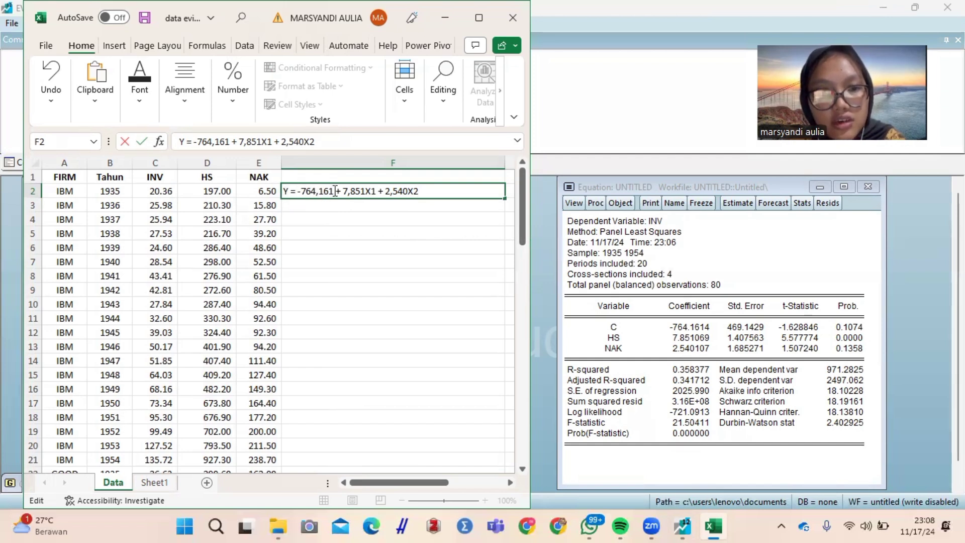
left_click_drag(298, 192, 445, 195)
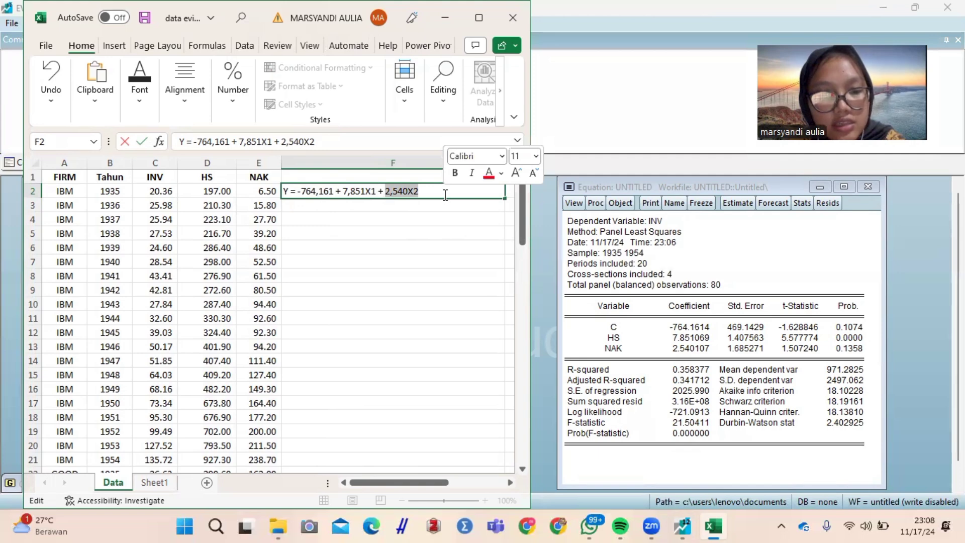
left_click(483, 258)
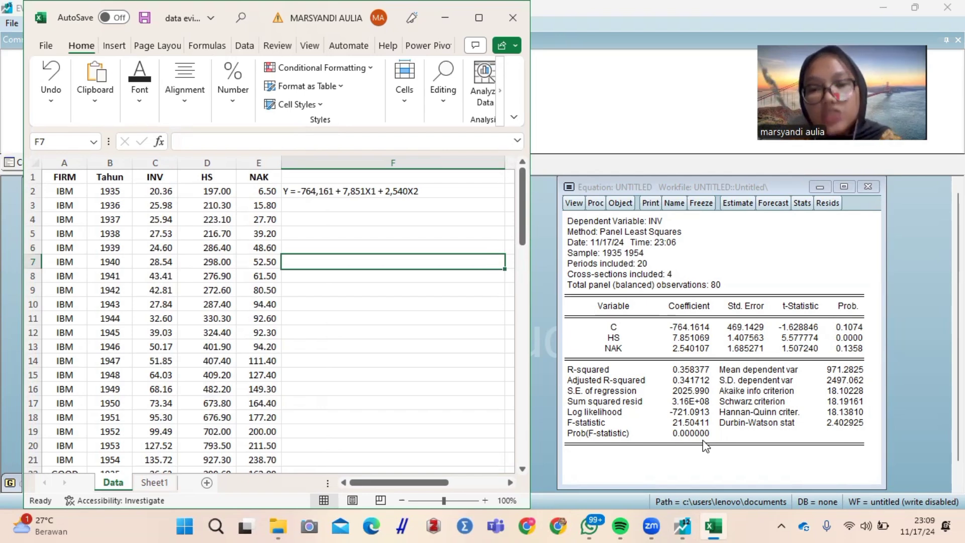
- Enter the heading simultan: in cell F4 and the significance comparison 0,001<0,05 in F5
left_click(327, 218)
key("Up")
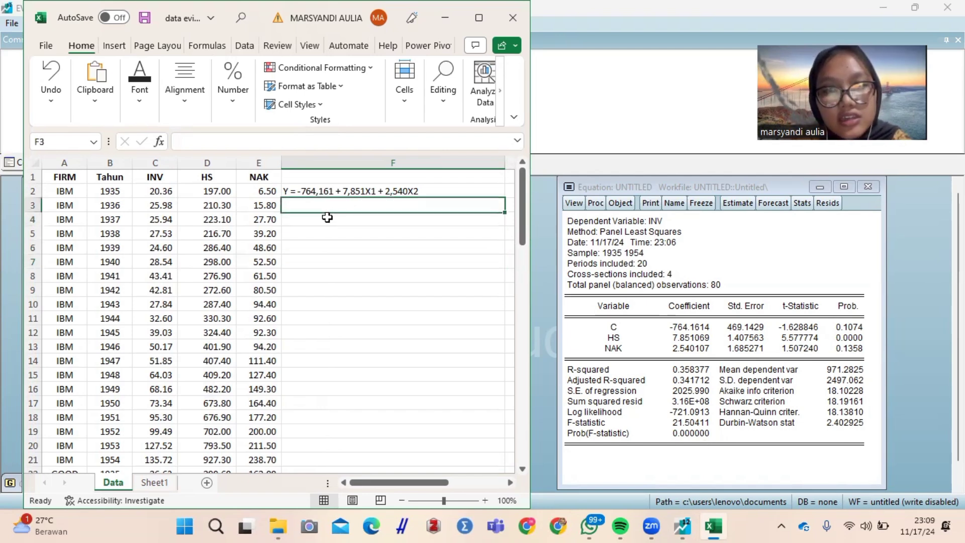
key("Down")
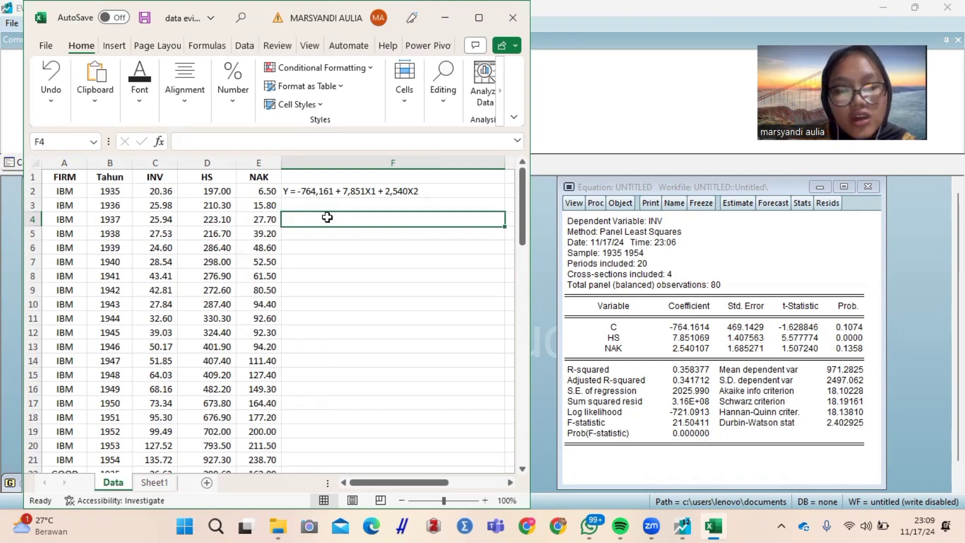
type("sim")
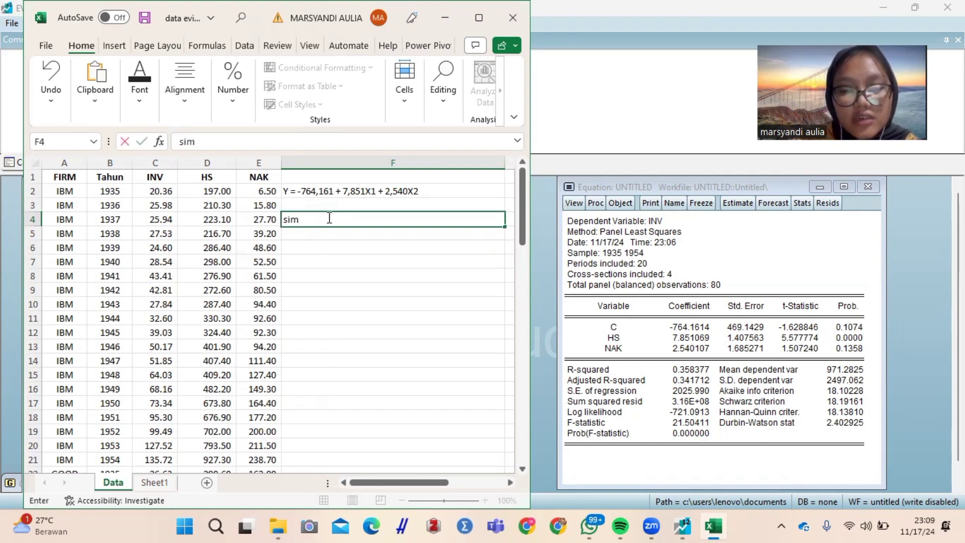
type("ultan:")
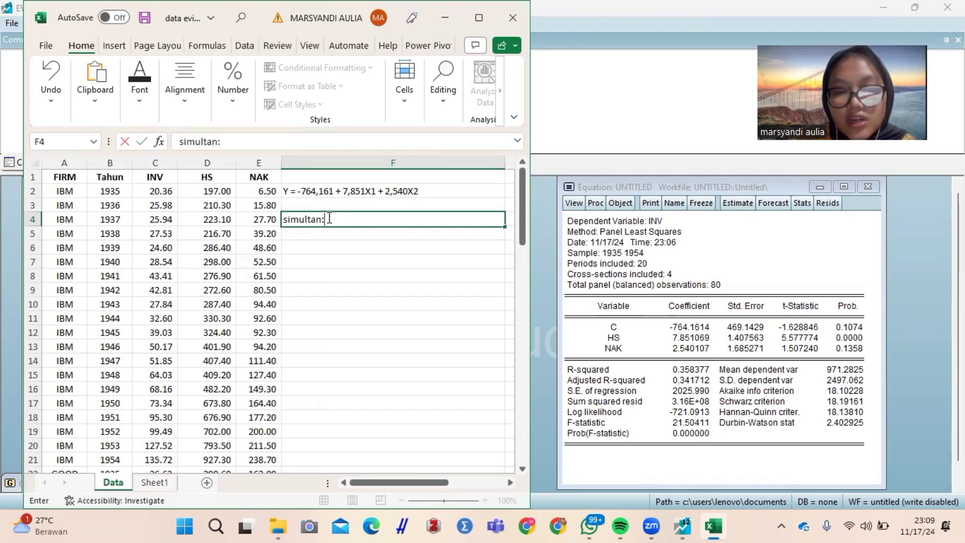
key("Return")
type("0")
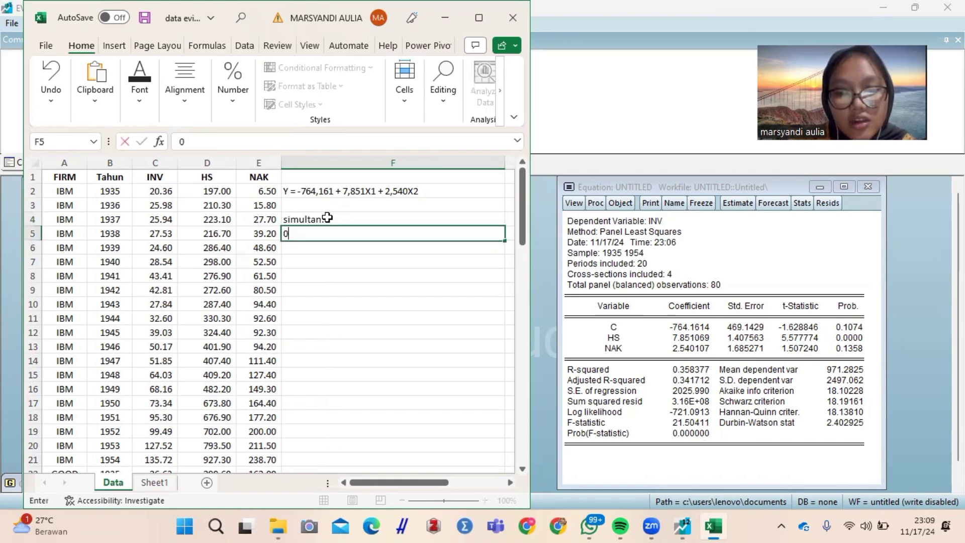
type(",00")
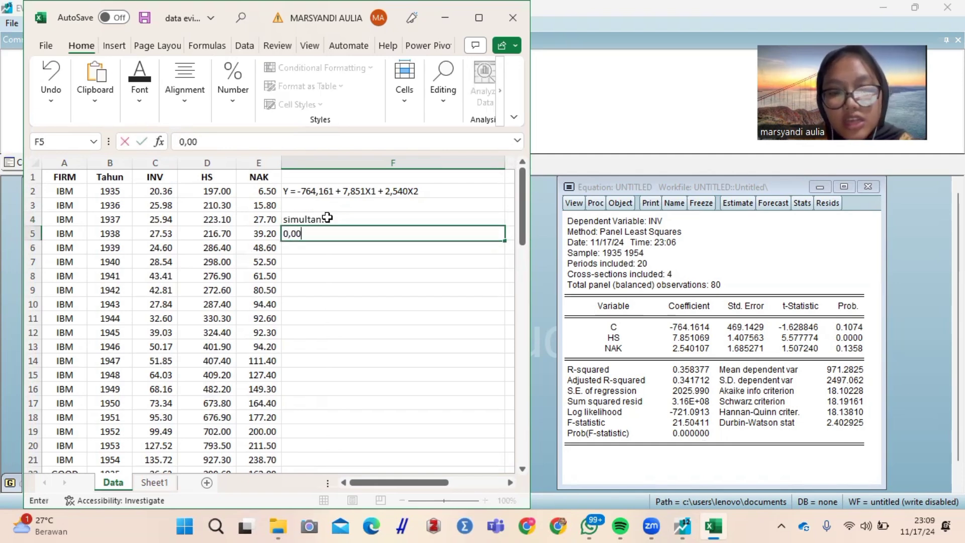
type("1<")
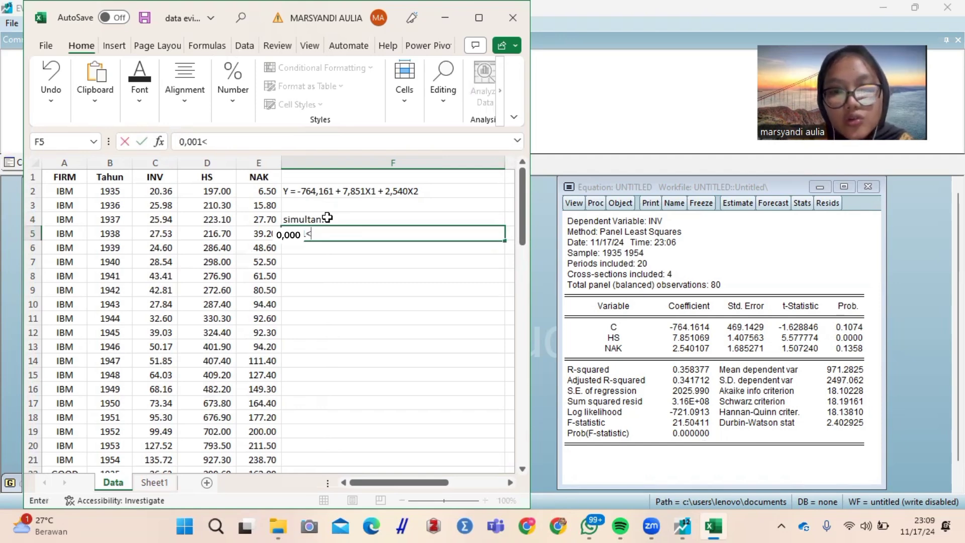
type("0,05")
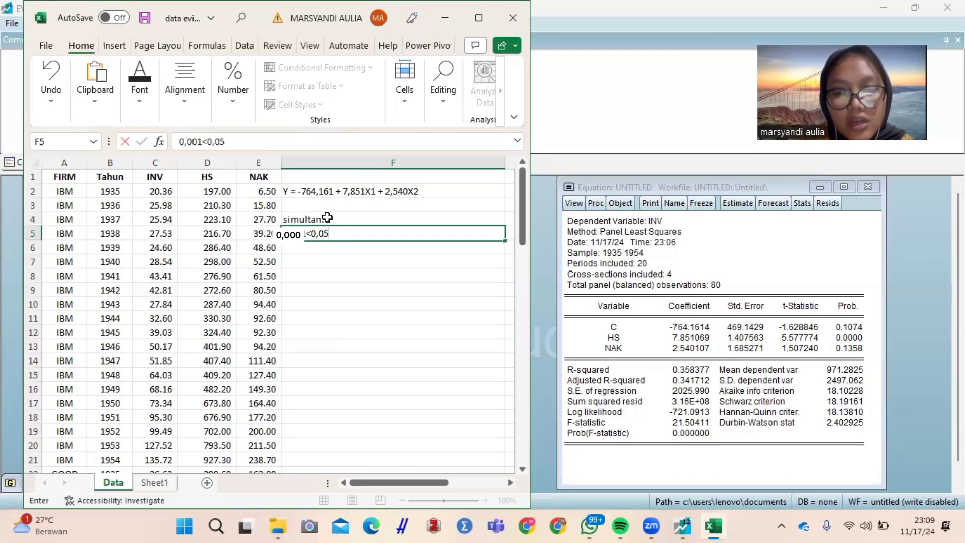
key("Return")
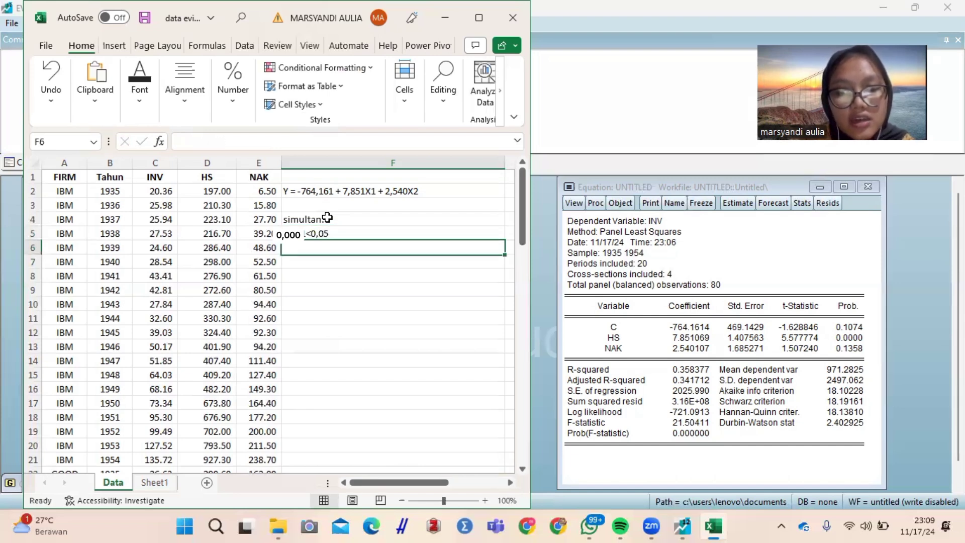
- Enter the simultaneous test conclusion signifikan in cell F6
type("signi")
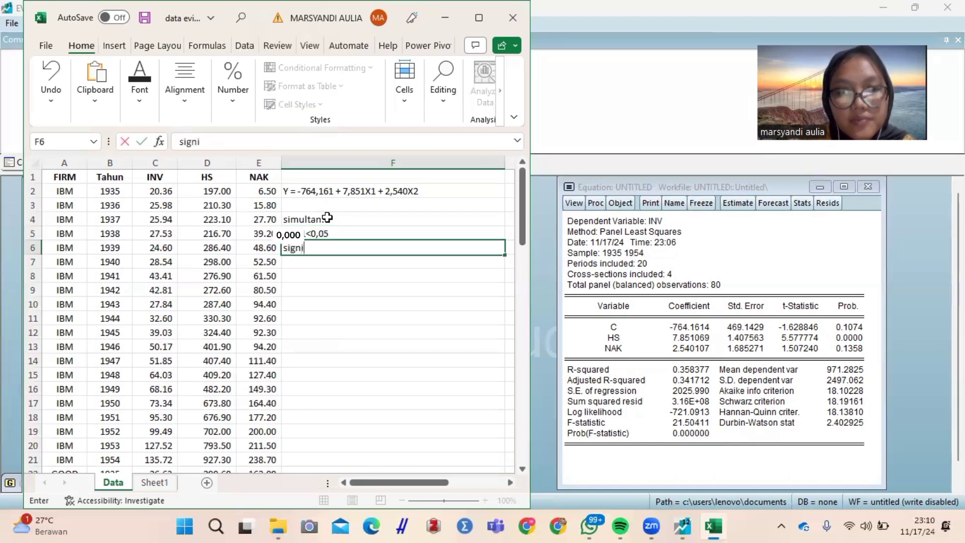
type("fikam")
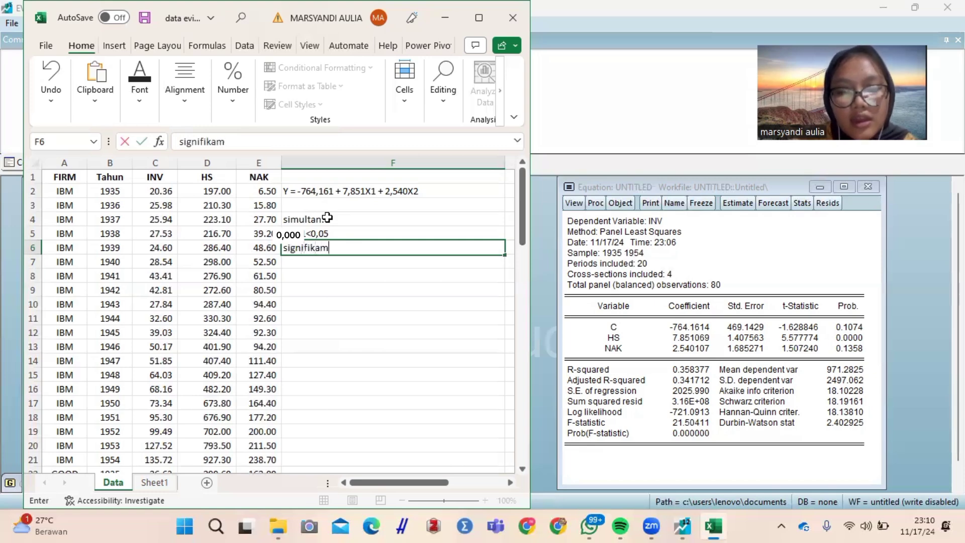
key("BackSpace")
key("BackSpace")
type("an")
key("Return")
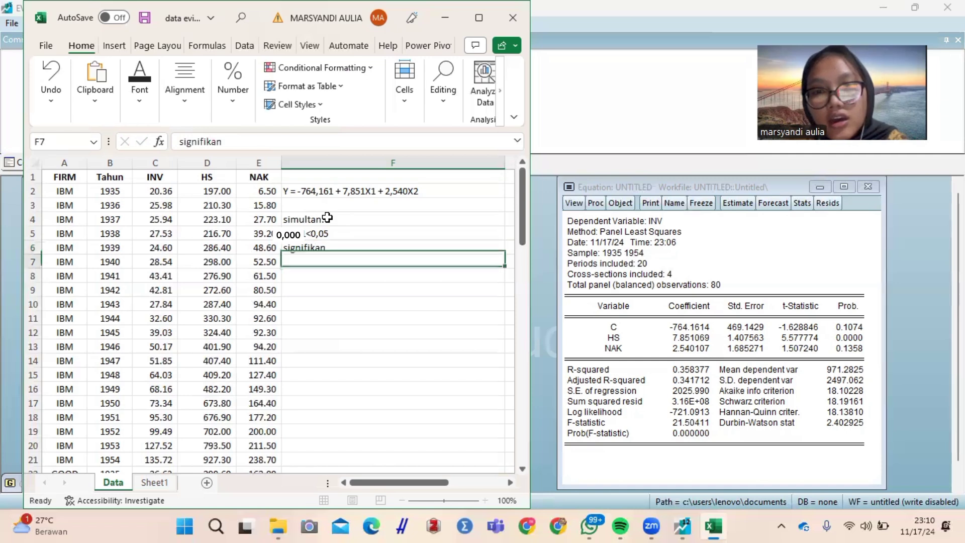
- Enter the heading parsial: in cell F8 and the significance comparison x1 = 0,00 < 0.05 in F9
key("Return")
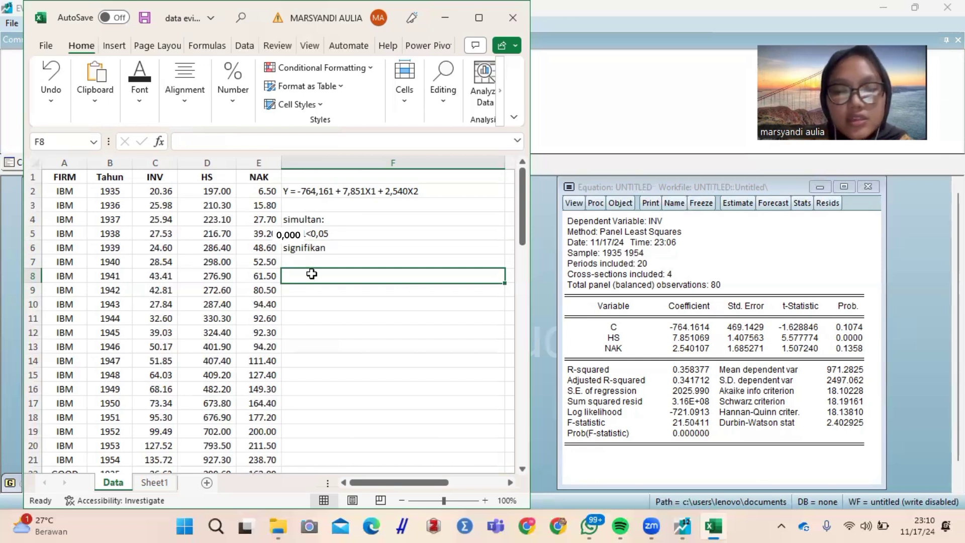
type("parsial:")
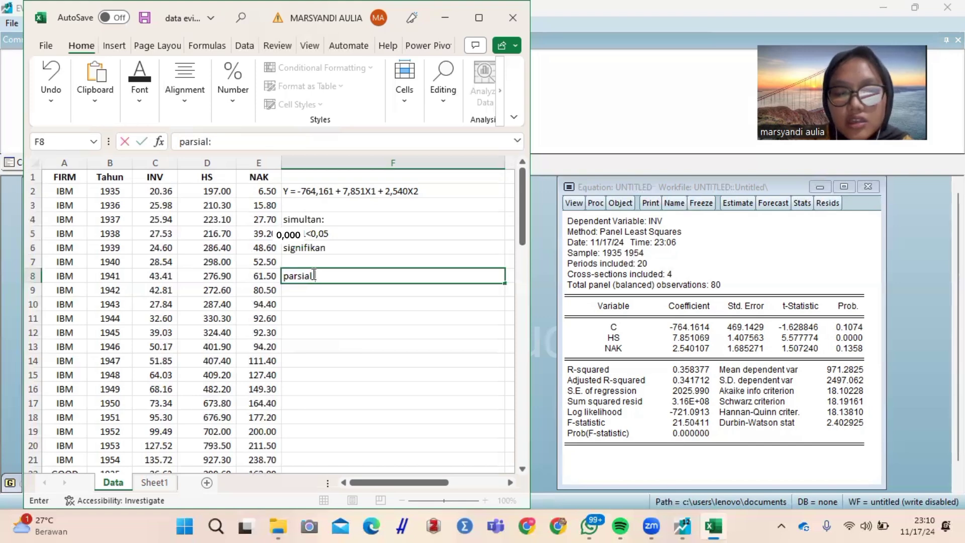
key("Return")
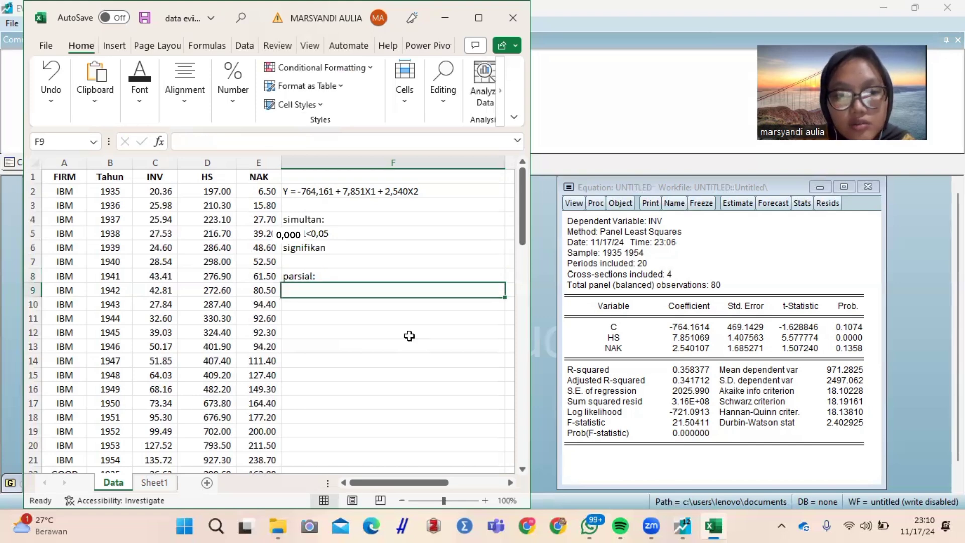
type("x1 = ")
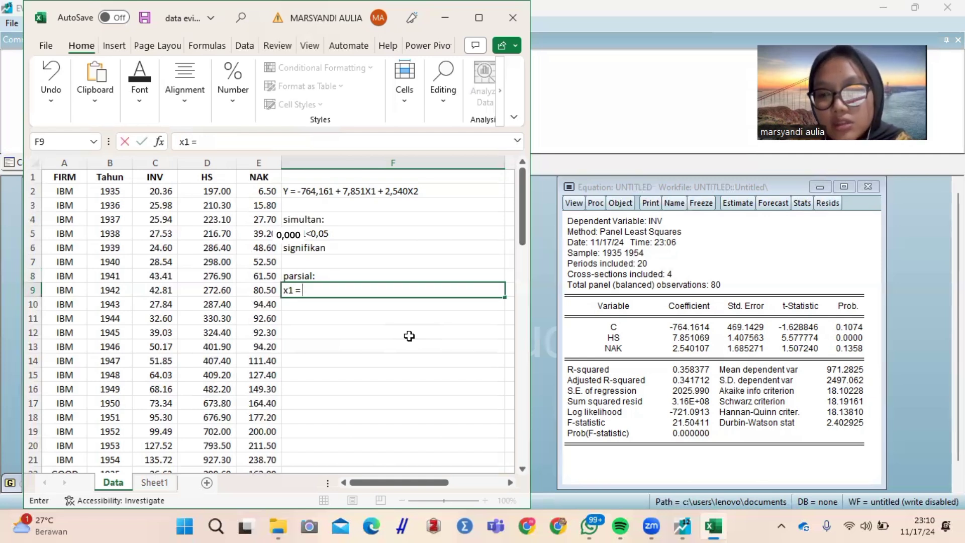
type("0,00")
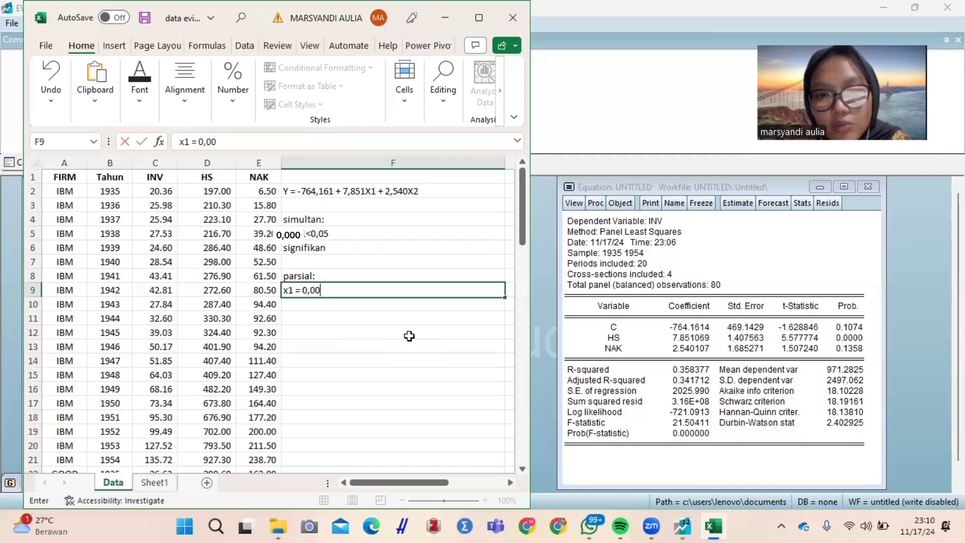
type(" <")
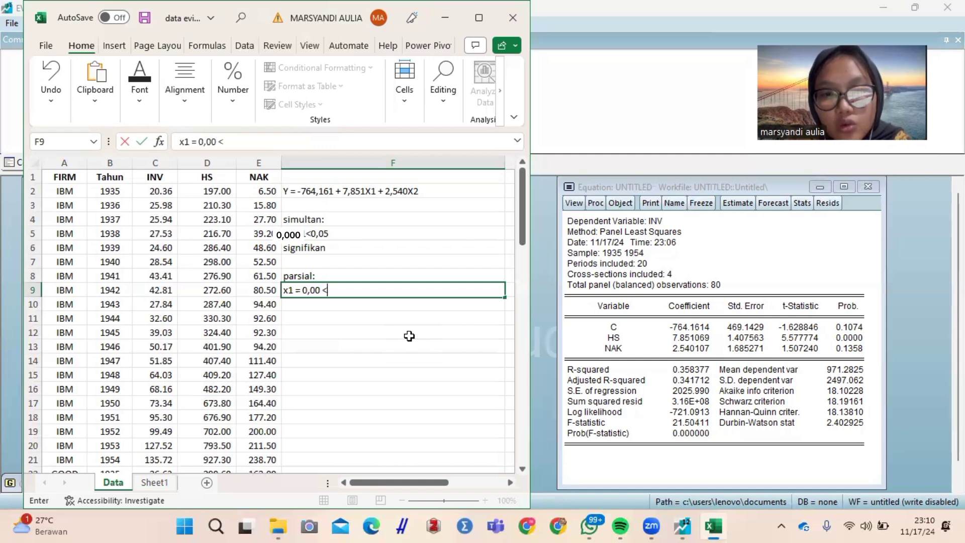
type(" 0.05")
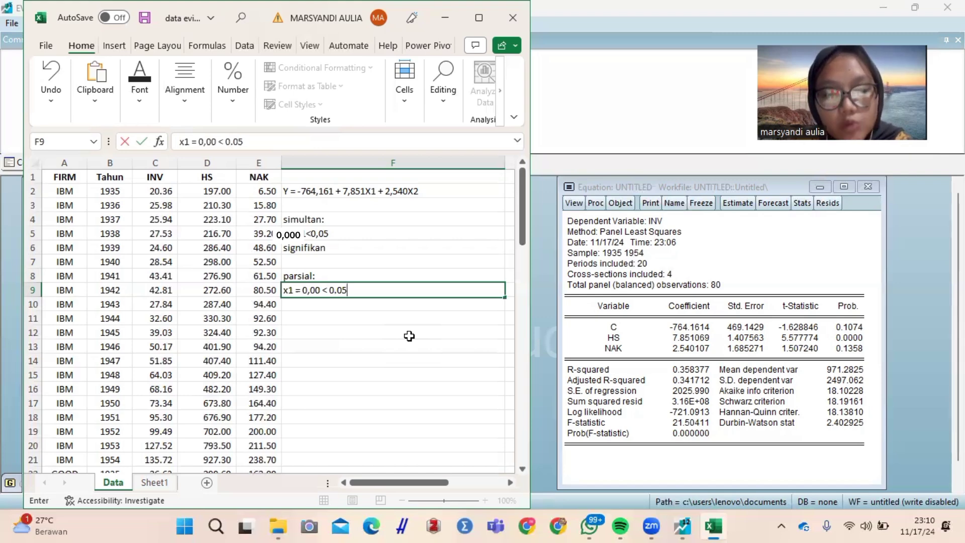
key("Return")
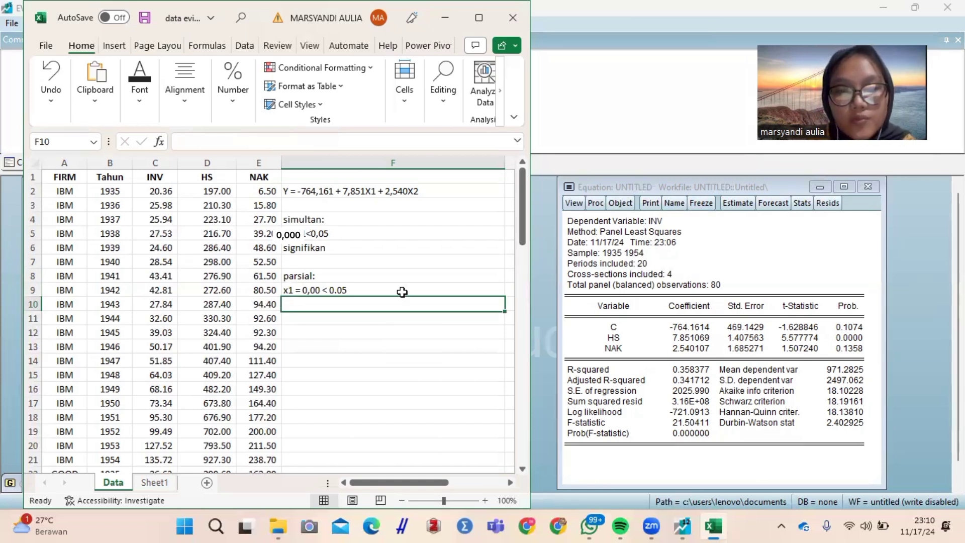
- Enter the conclusion HS signifikan terhadap INV in cell F10
type("HS s")
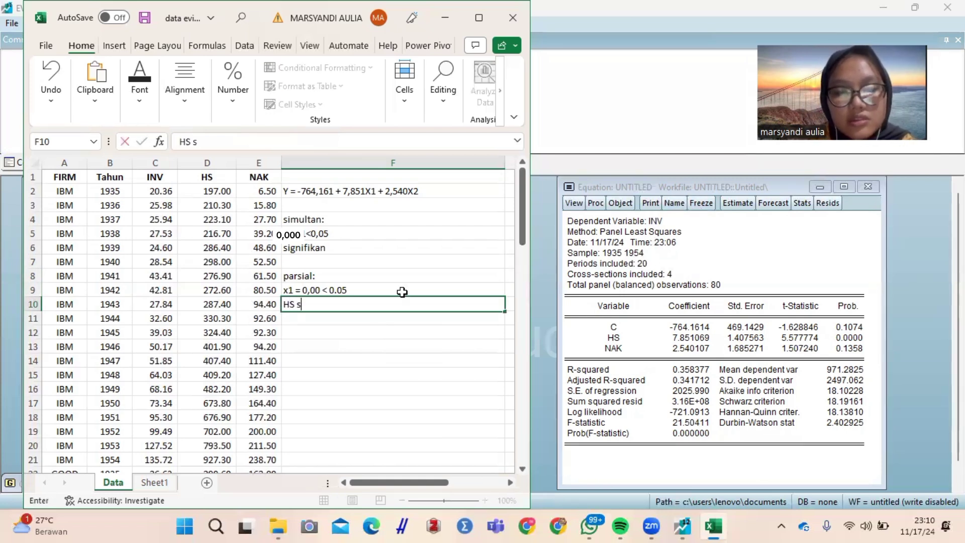
type("ignifika")
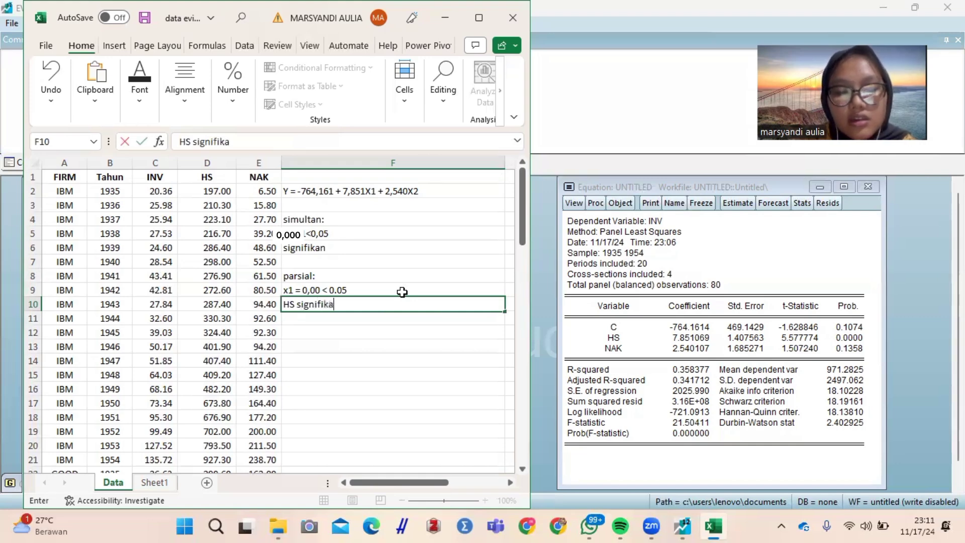
type("n terhad")
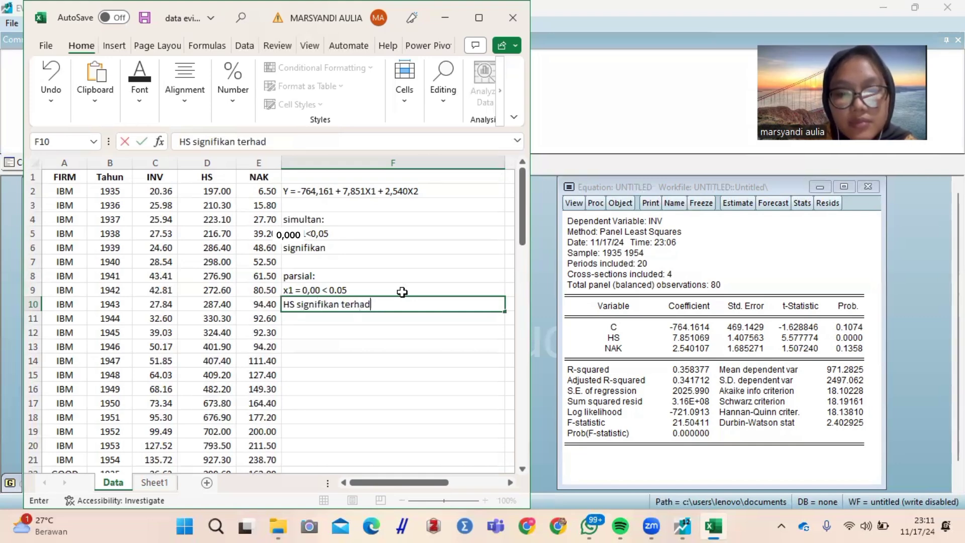
type("ap I")
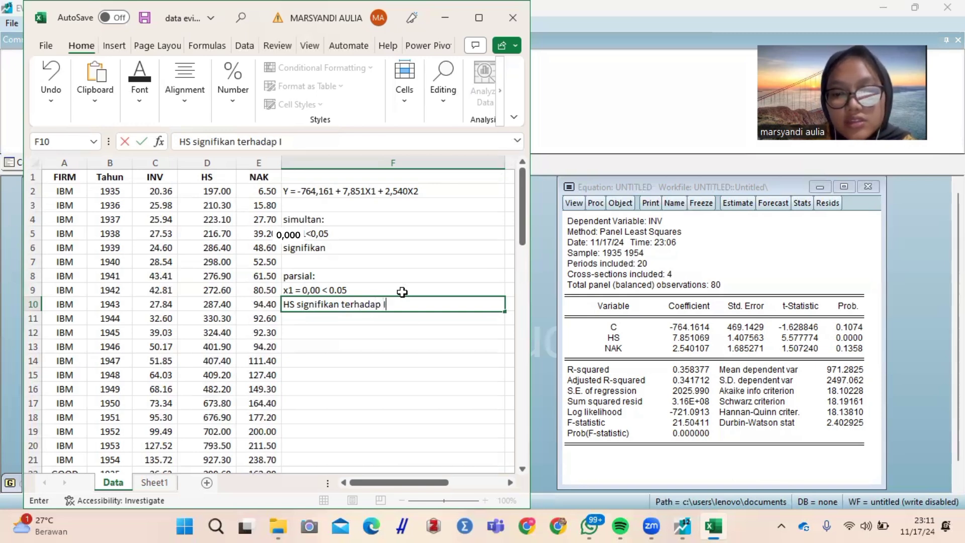
type("NV")
key("Return")
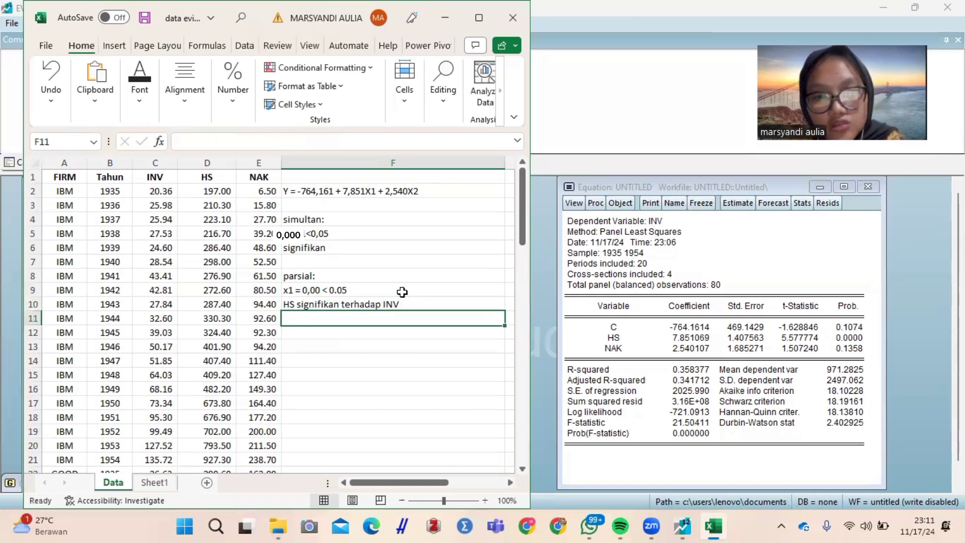
- Enter the second partial test comparison x2 = 0.13 > 0.05 in cell F11
type("x2")
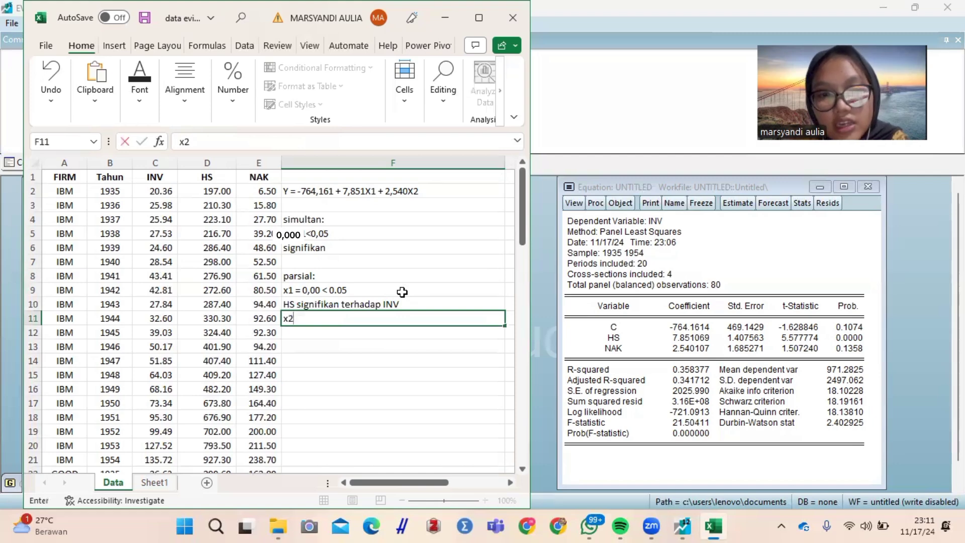
type(" =")
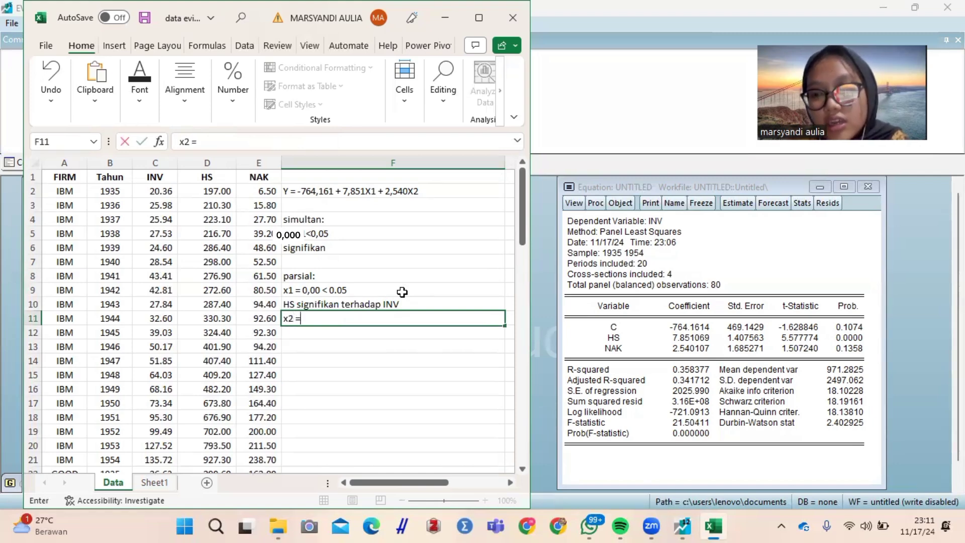
type(" 0.13")
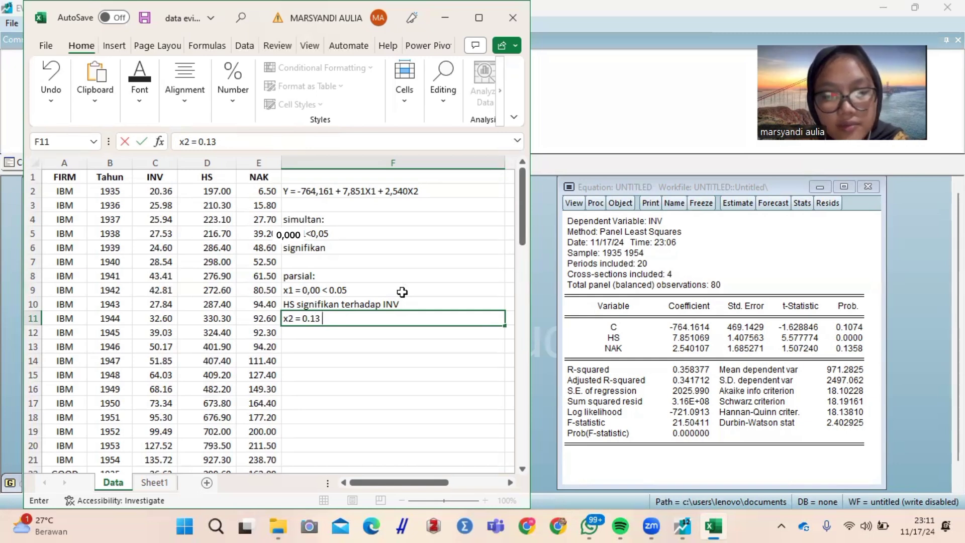
type("> 0")
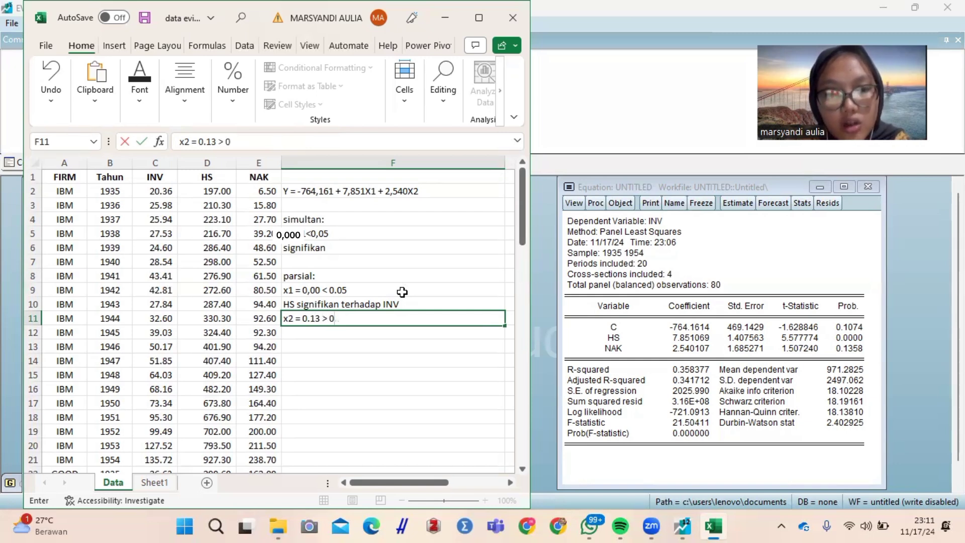
type(".05")
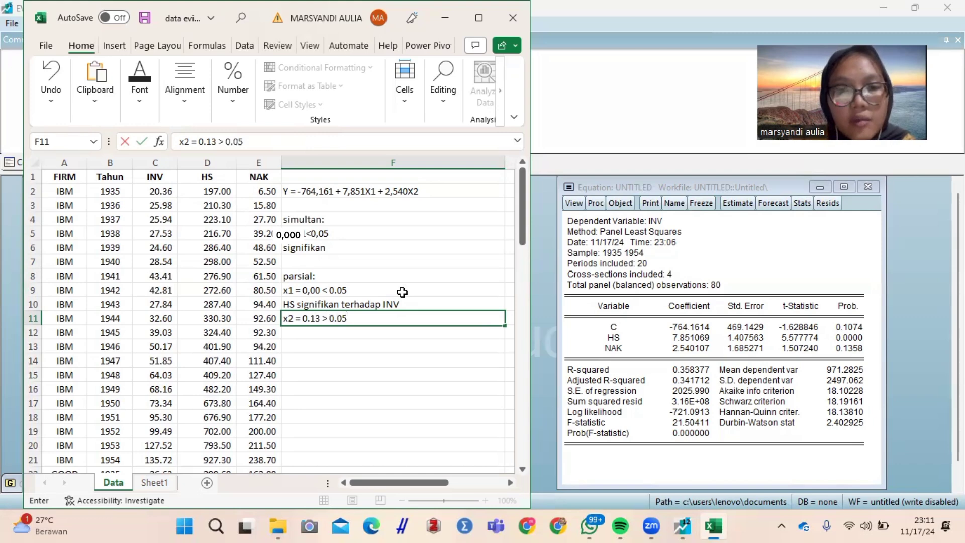
key("Return")
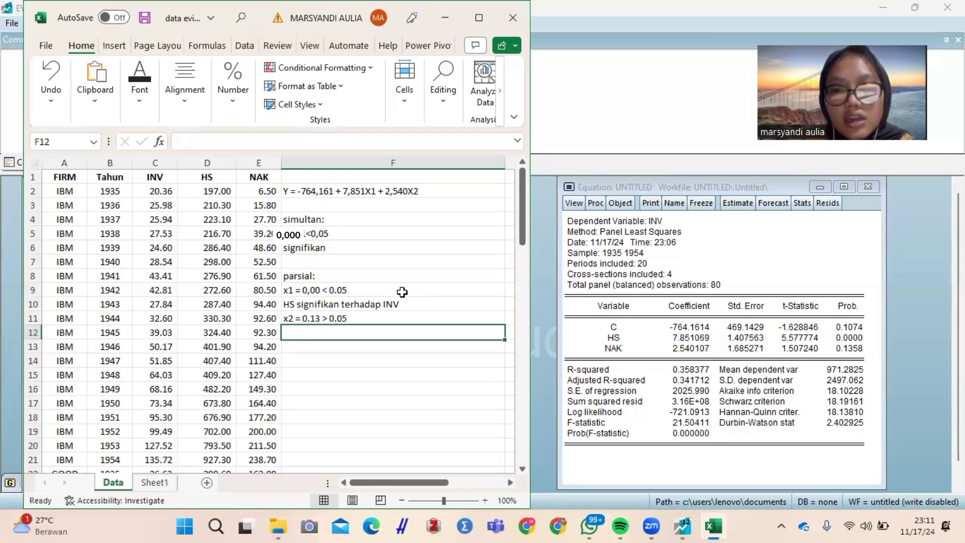
- Enter the conclusion NAK tidak signifikan terhadap INV in cell F12 and commit the entry
key("Caps_Lock")
type("NAK")
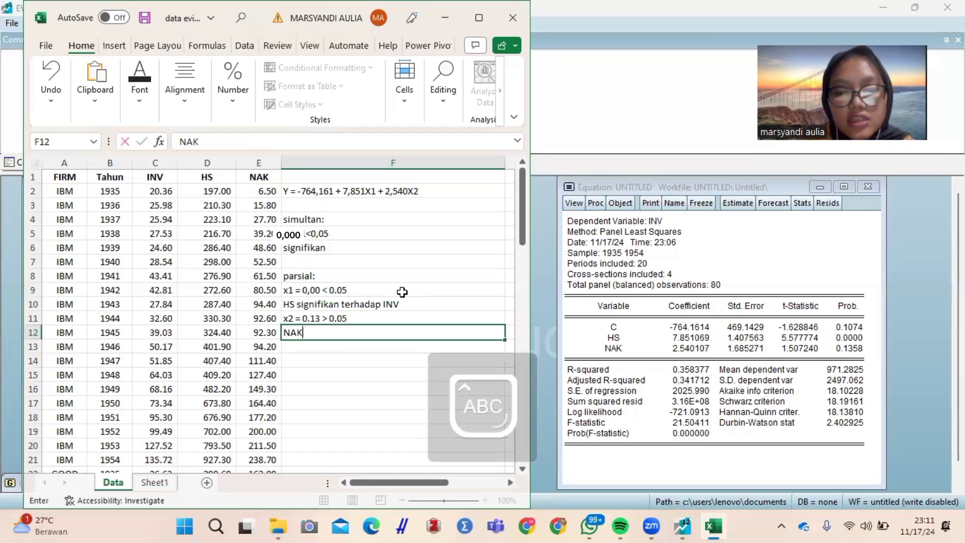
key("Caps_Lock")
type("tida")
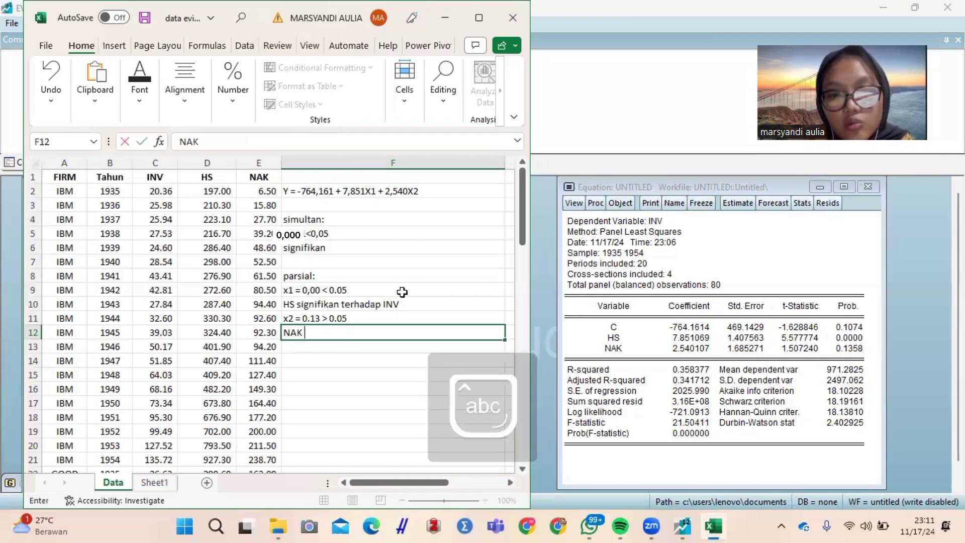
type("k")
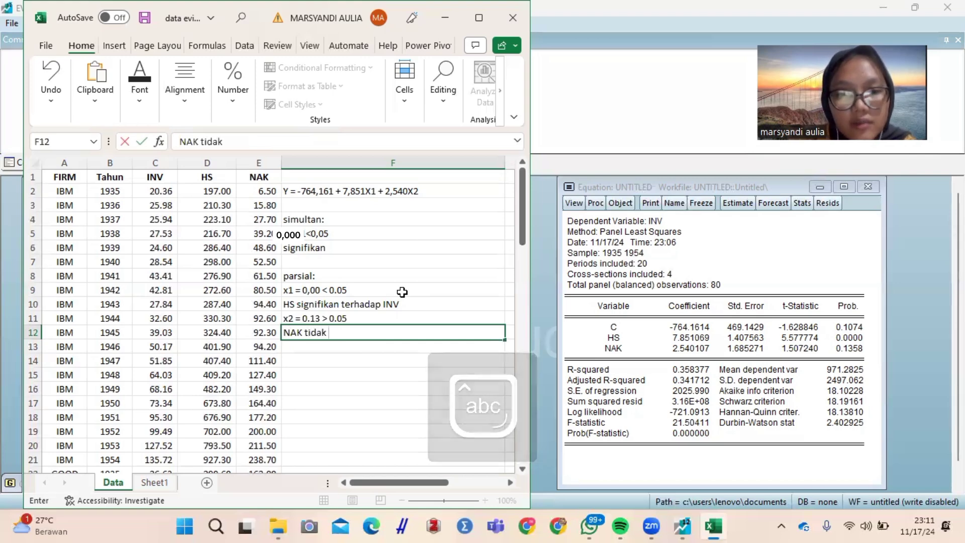
type(" signifik")
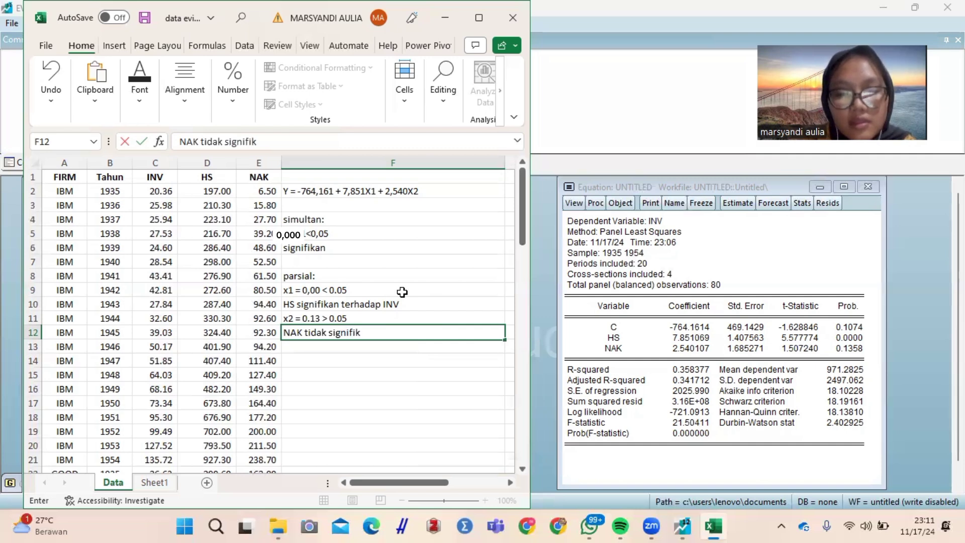
type("an terhadap ")
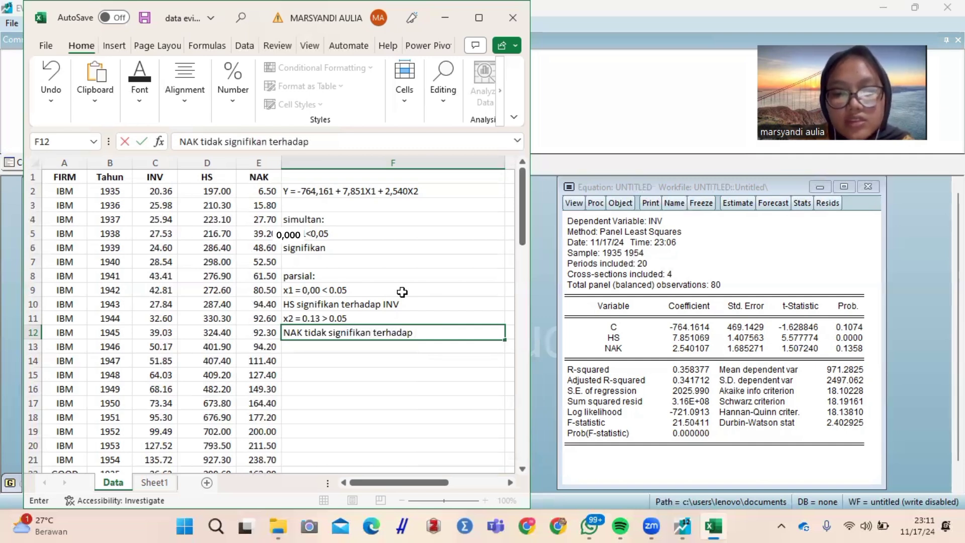
type("INV")
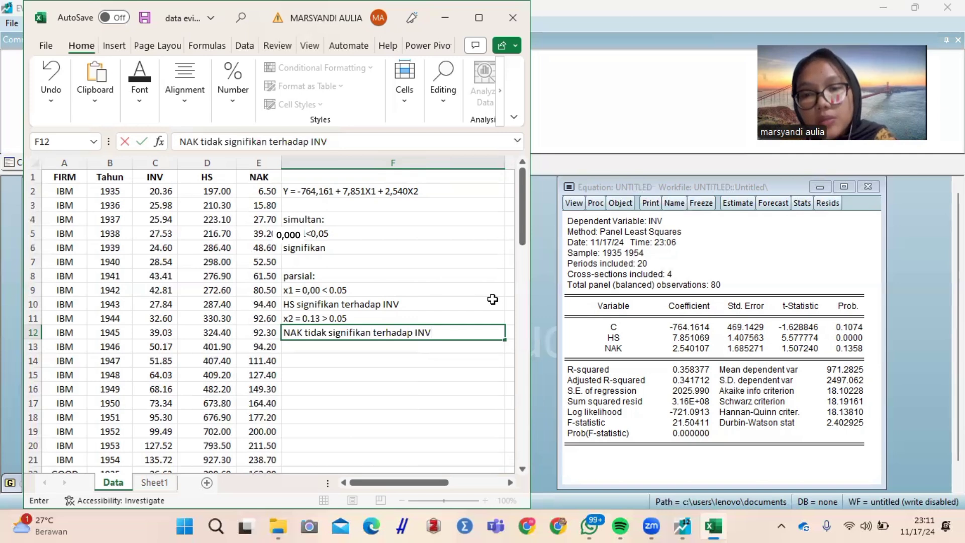
left_click(446, 281)
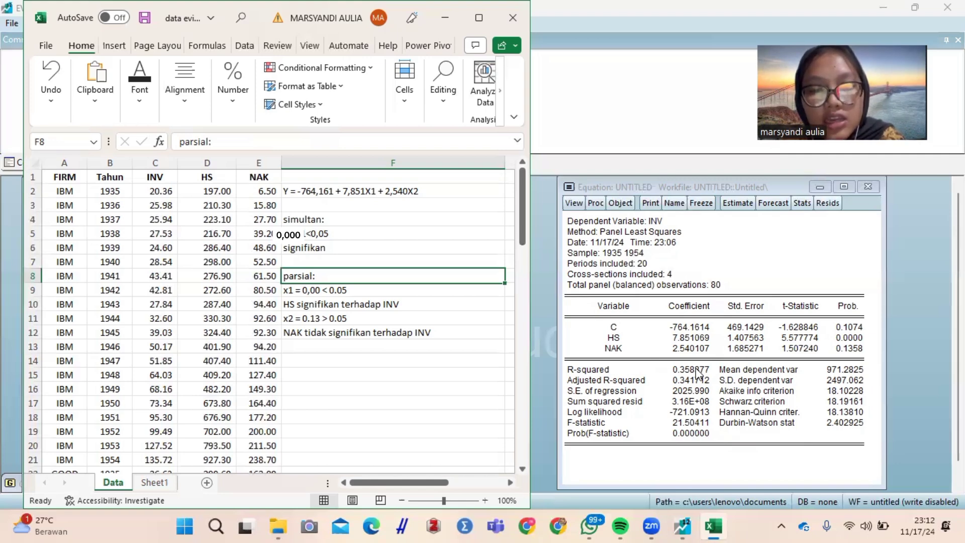
left_click(347, 189)
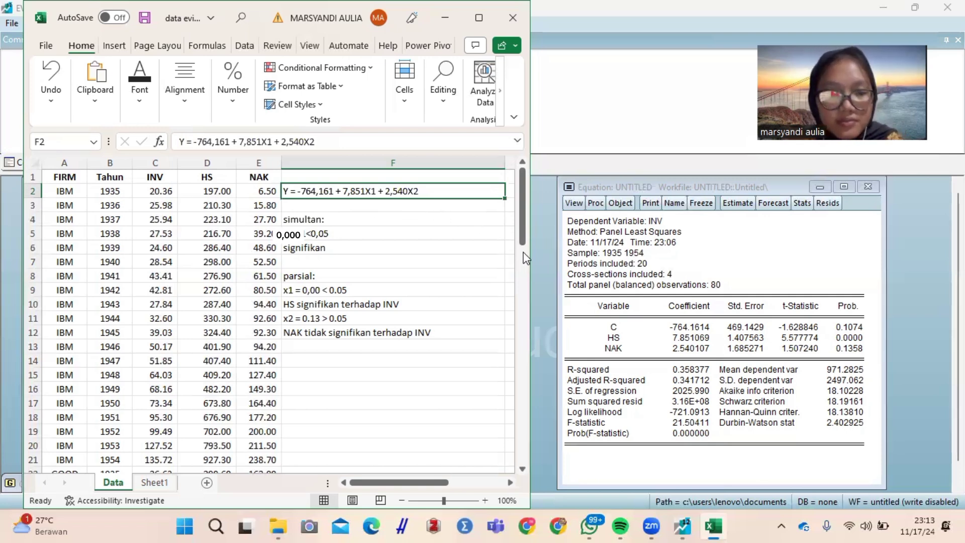
key("Down")
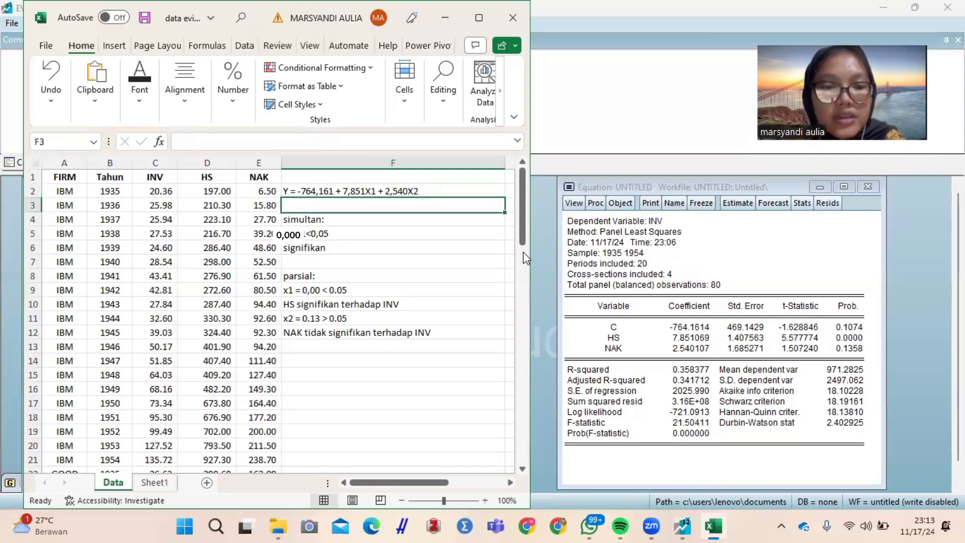